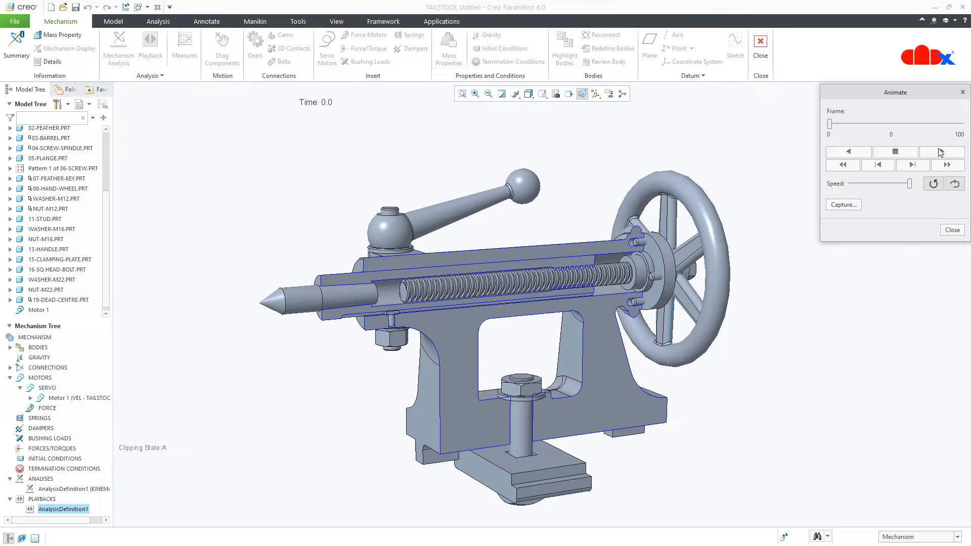
- Play the tailstock's AnalysisDefinition1 motion animation
click(940, 153)
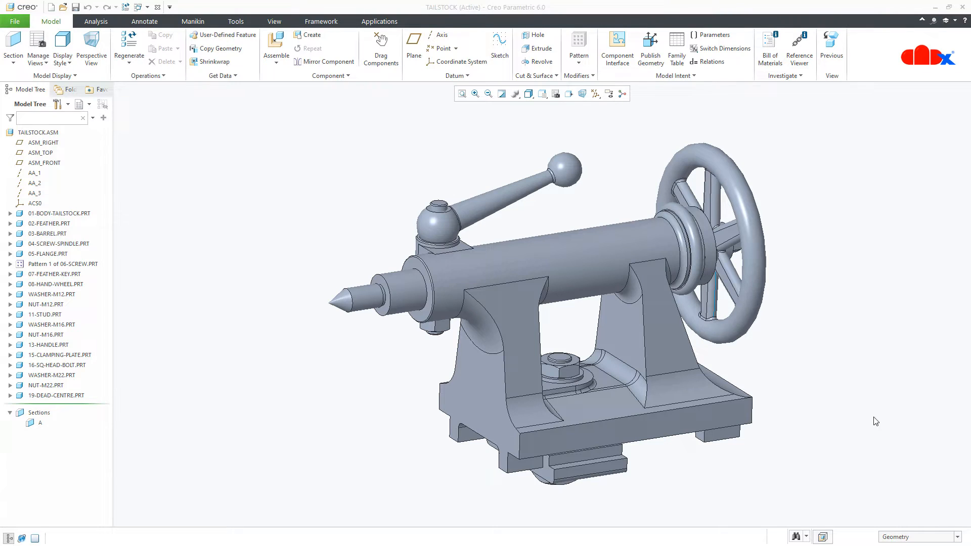
- Redefine section A to include only 01-BODY-TAILSTOCK.PRT and 03-BARREL.PRT as the cut models
click(33, 424)
click(60, 364)
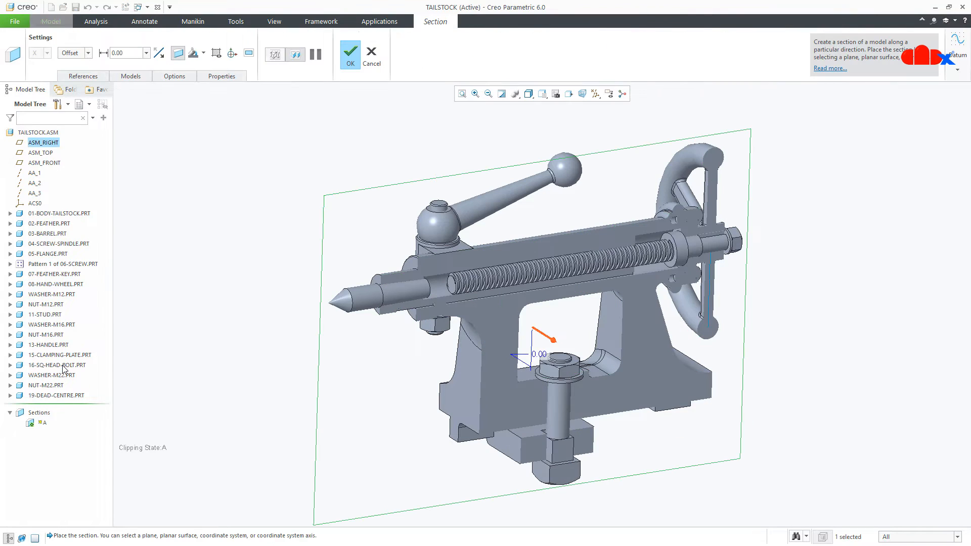
click(133, 77)
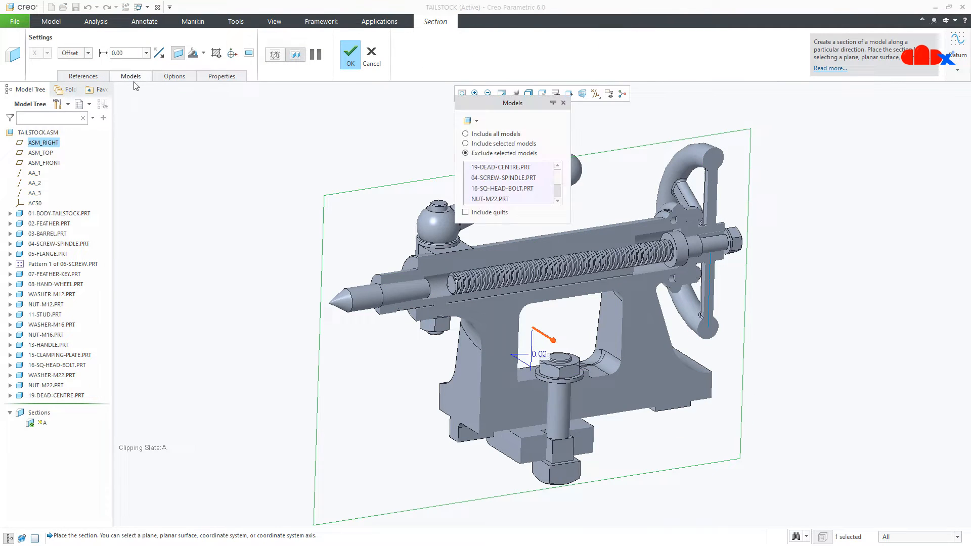
click(466, 144)
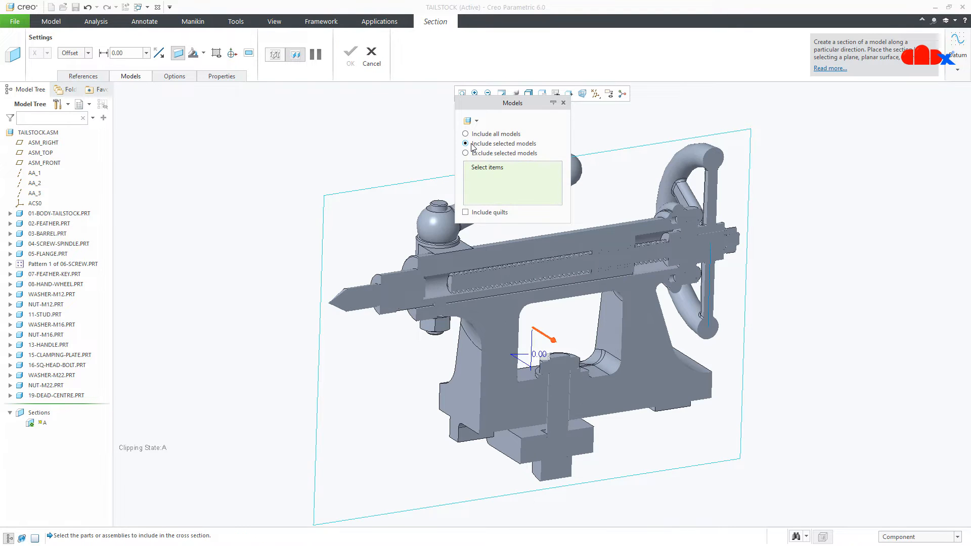
click(489, 320)
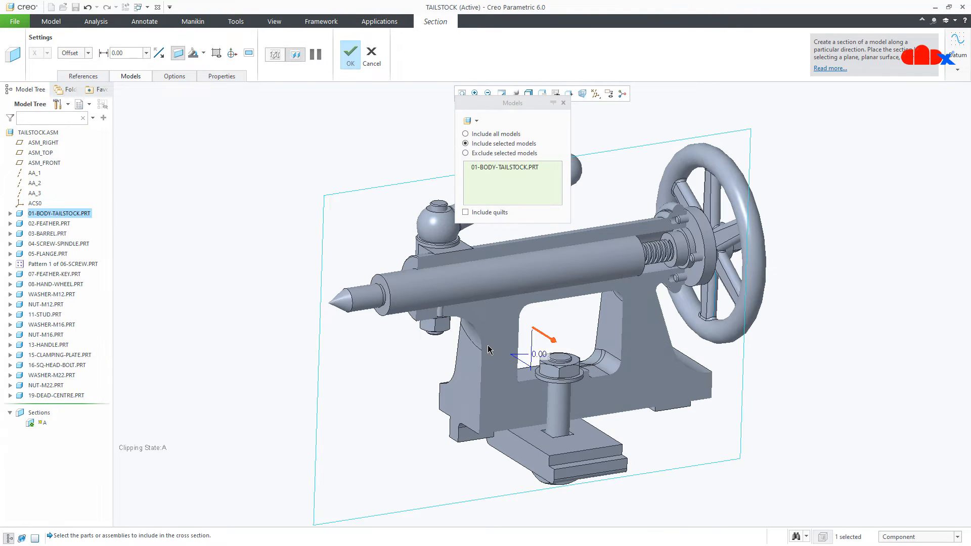
click(491, 287)
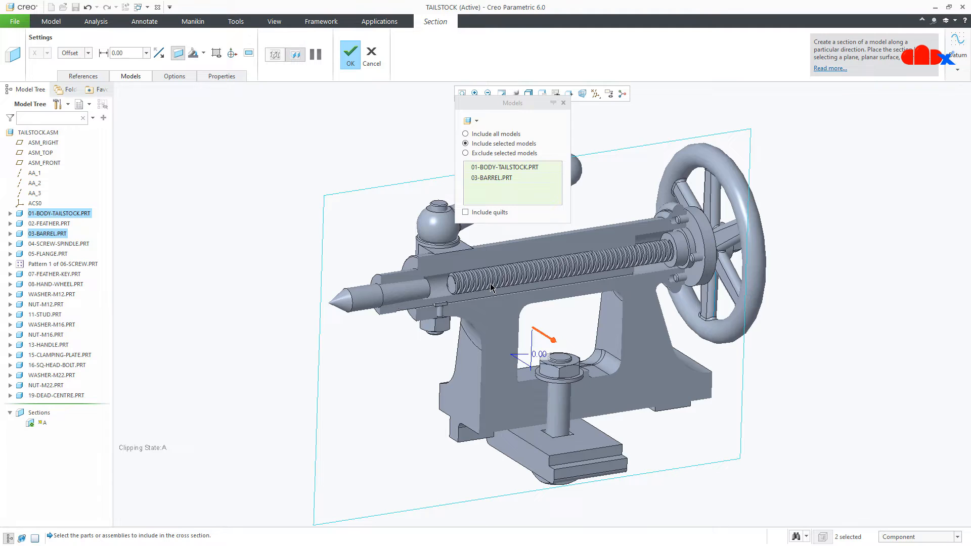
click(350, 61)
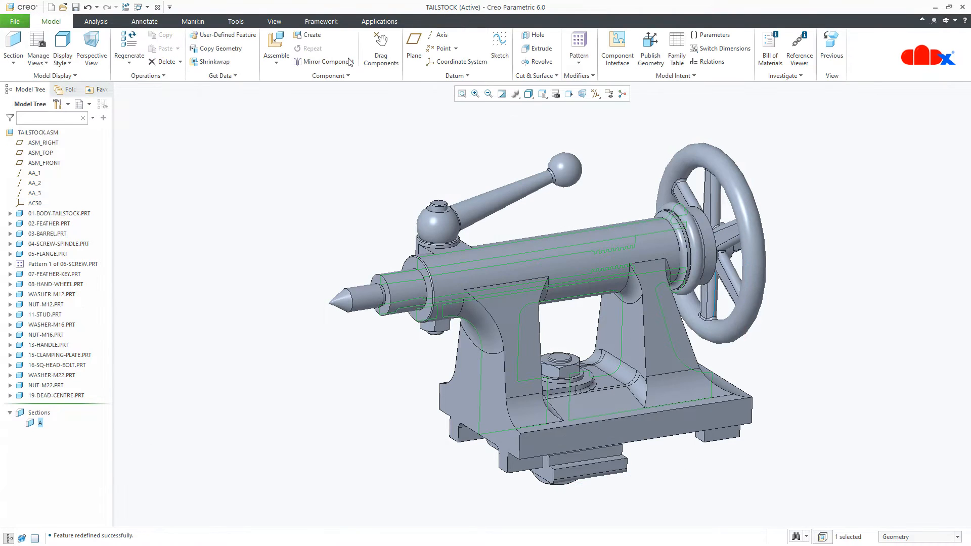
- Activate section A so the tailstock assembly is shown cut open
right_click(42, 423)
click(45, 238)
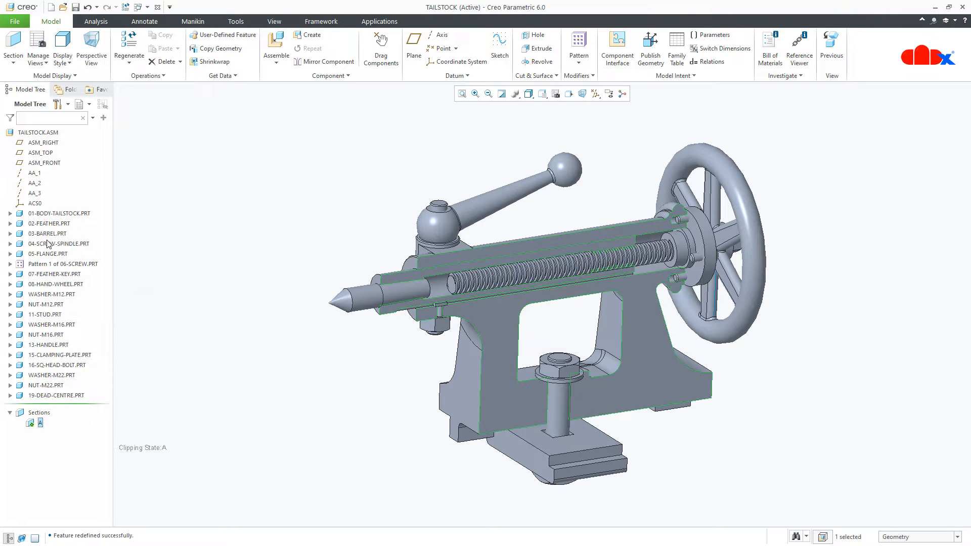
click(233, 392)
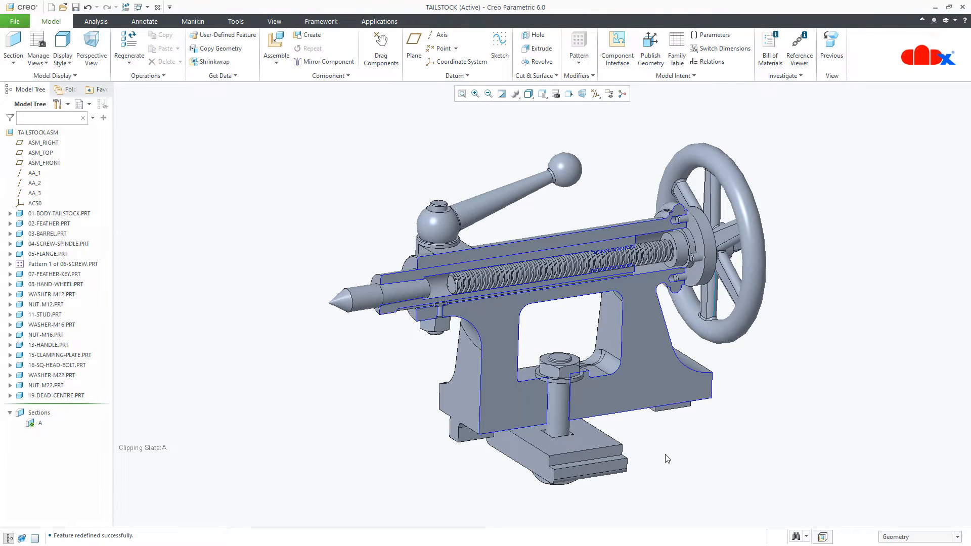
- Edit the hand wheel's placement and delete its Coincident constraint to the flange face
click(738, 338)
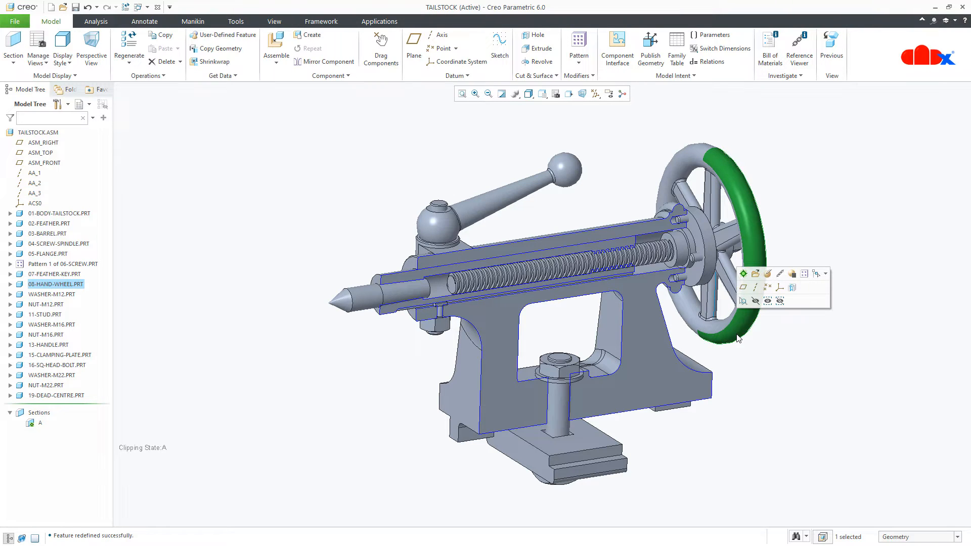
click(767, 280)
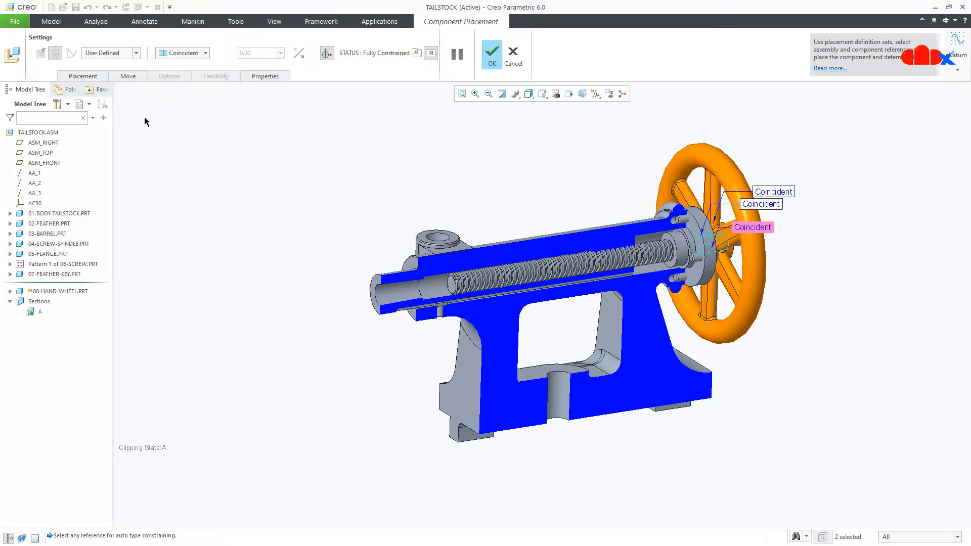
click(96, 78)
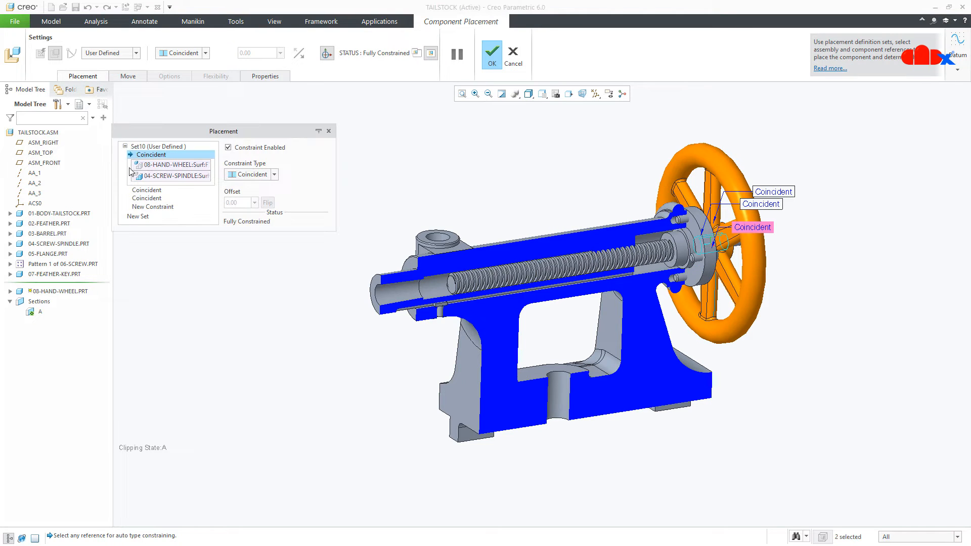
click(145, 191)
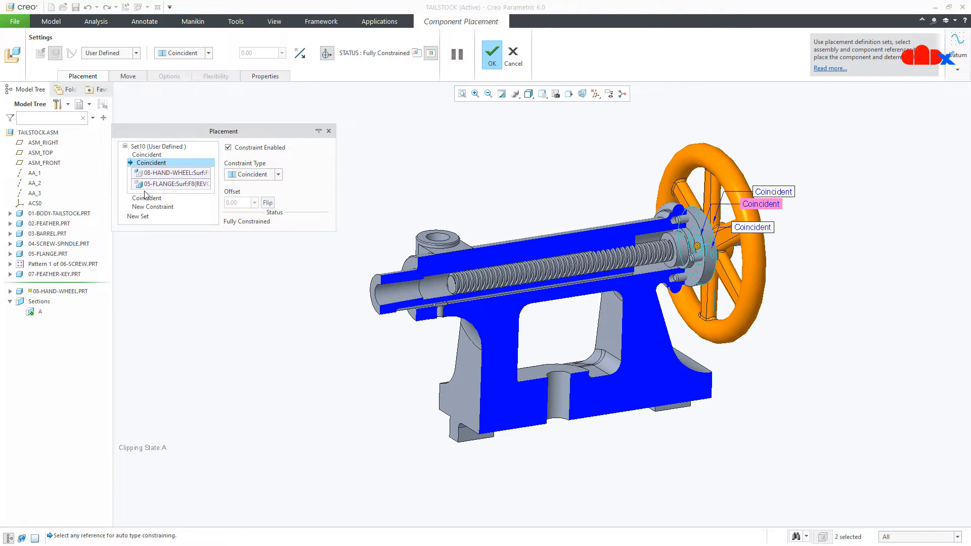
right_click(161, 165)
click(182, 169)
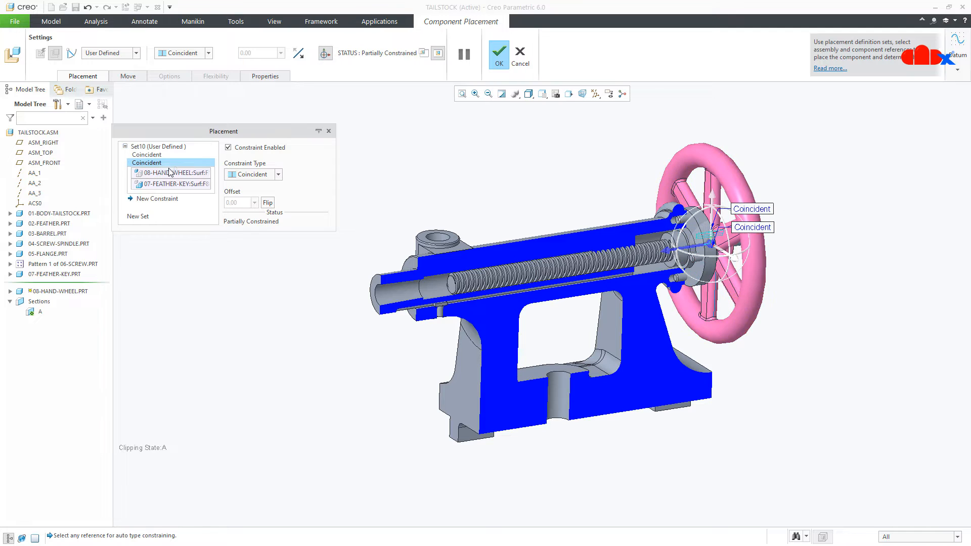
- Add a new Coincident constraint between the hand wheel hub's face and the screw spindle's shoulder face, moving the wheel off the spindle for access
click(169, 202)
middle_drag(626, 256, 647, 257)
drag(680, 253, 781, 249)
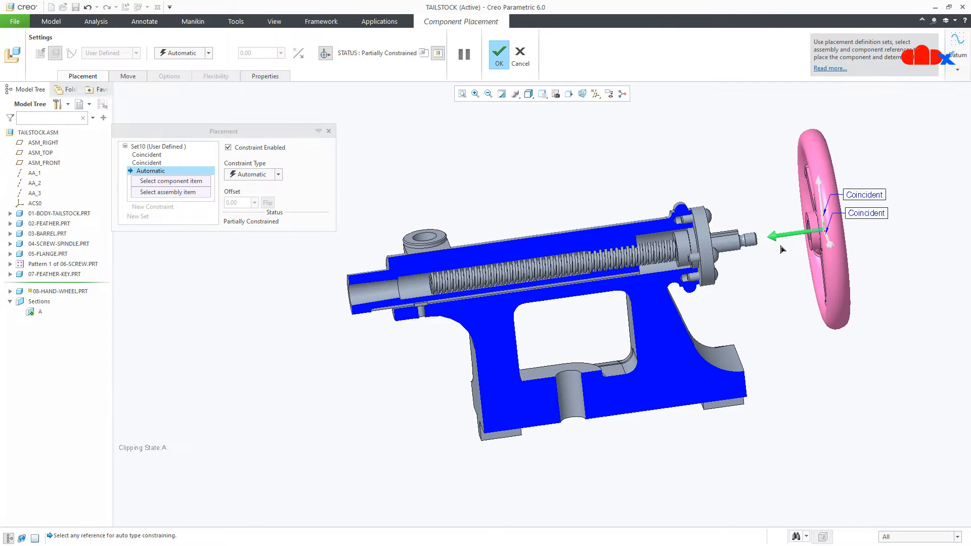
middle_drag(782, 253, 762, 254)
scroll(762, 255, up, 6)
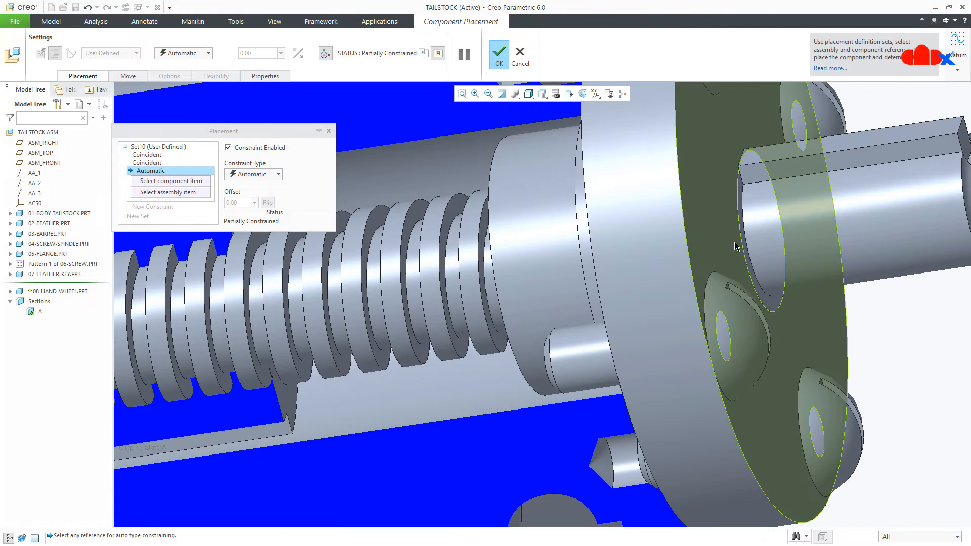
click(744, 241)
scroll(745, 241, down, 8)
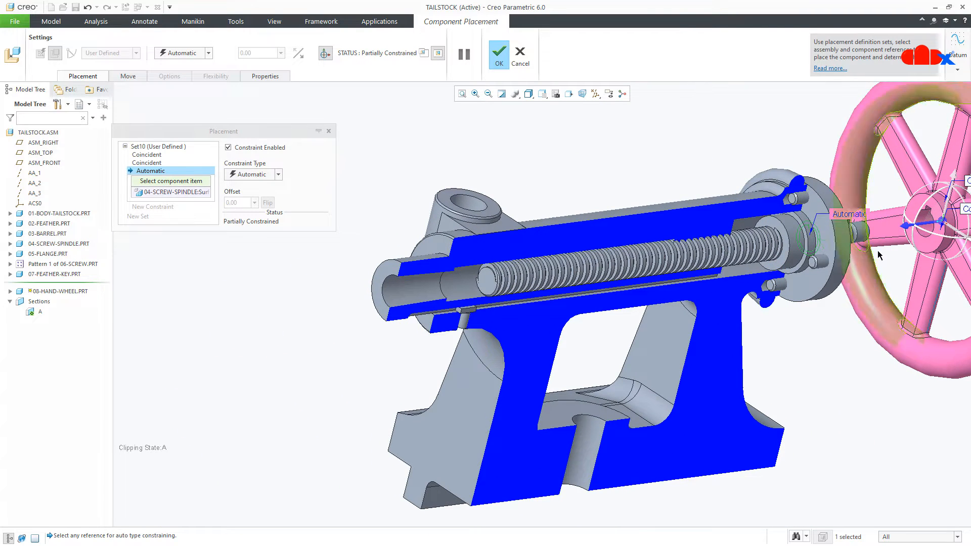
click(921, 241)
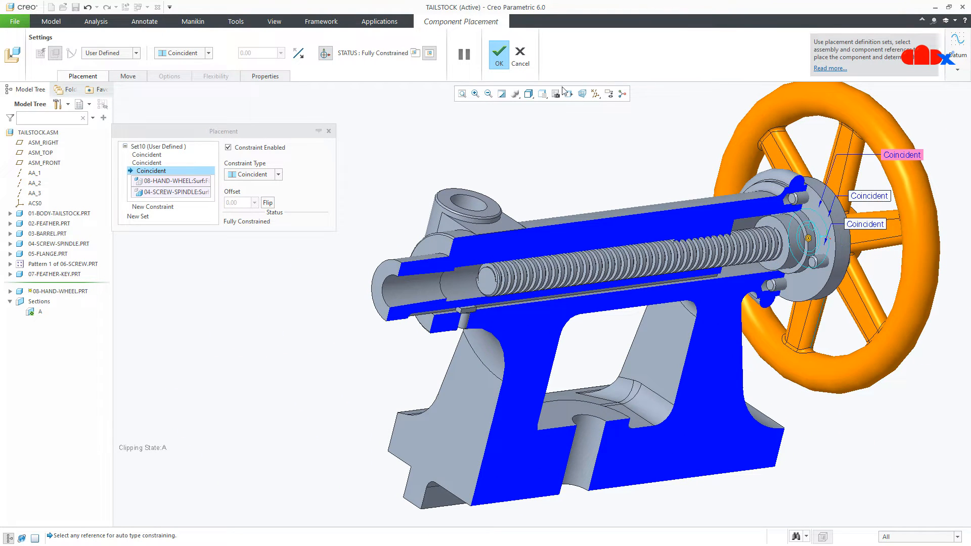
click(502, 58)
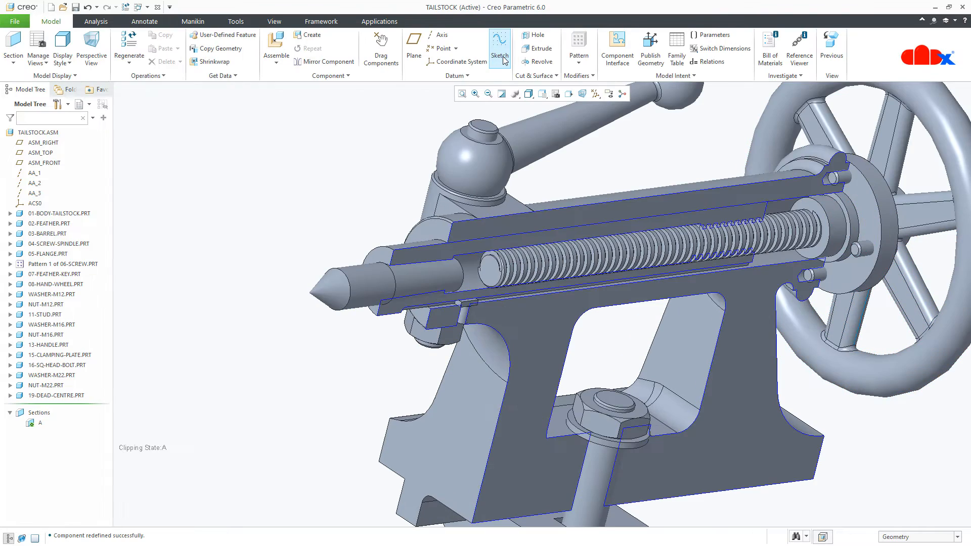
- Start assembling nut-m12.prt to examine the available constraint types and predefined connection types, and cancel the placement
key(ctrl+d)
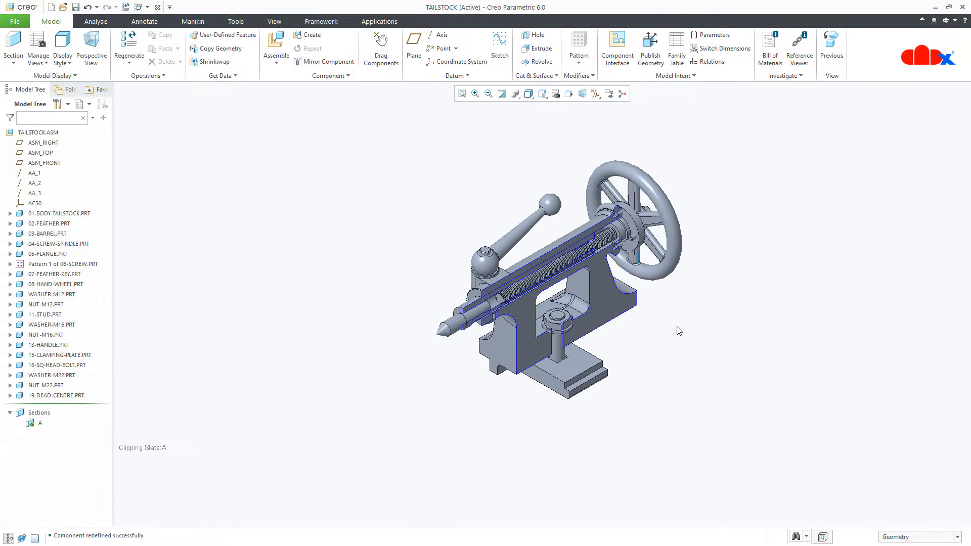
scroll(582, 294, up, 3)
mouse_move(582, 294)
middle_down()
mouse_move(556, 278)
mouse_move(552, 255)
mouse_move(579, 281)
middle_up()
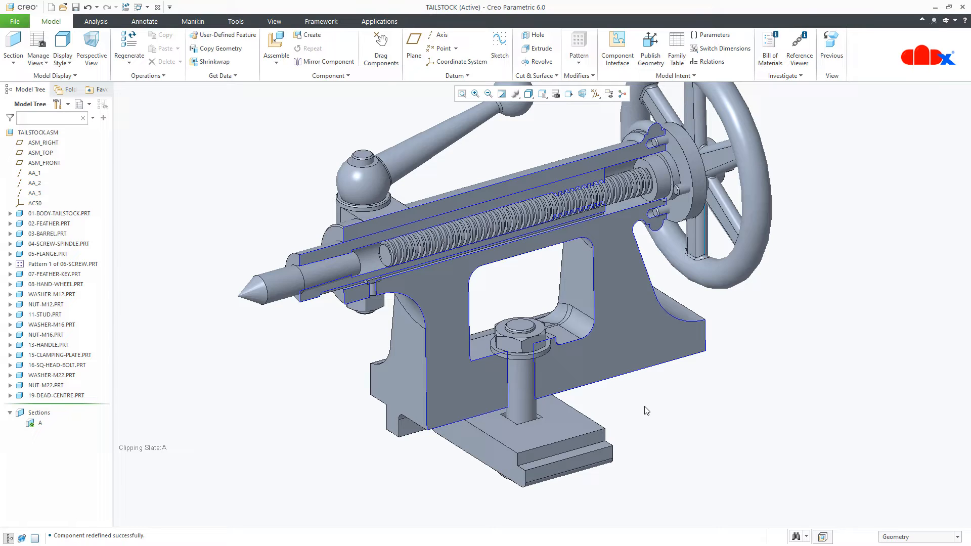
click(277, 45)
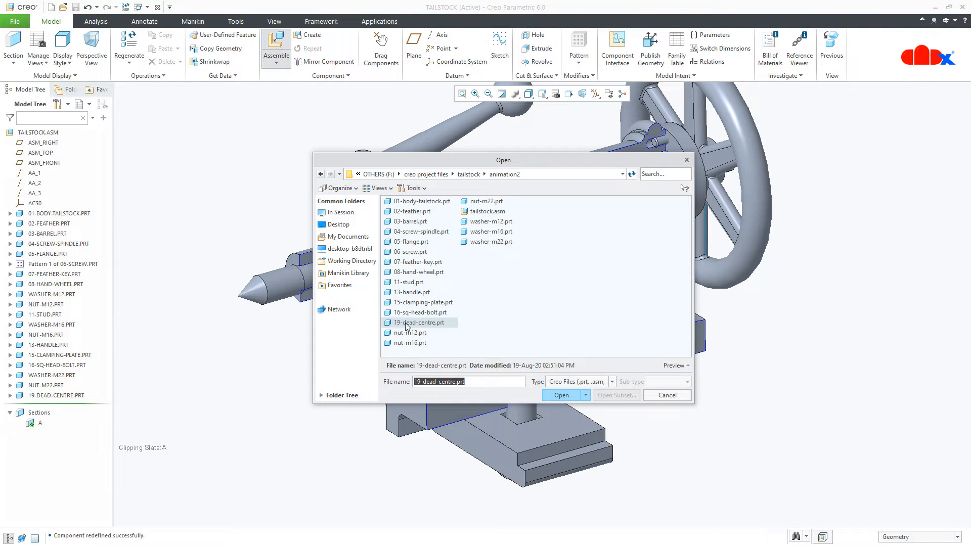
click(410, 334)
double_click(410, 334)
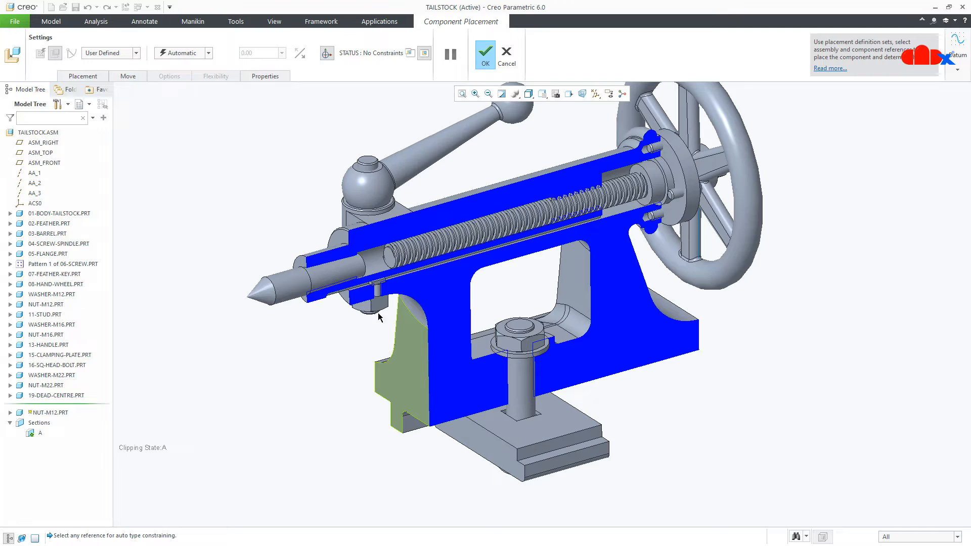
click(202, 56)
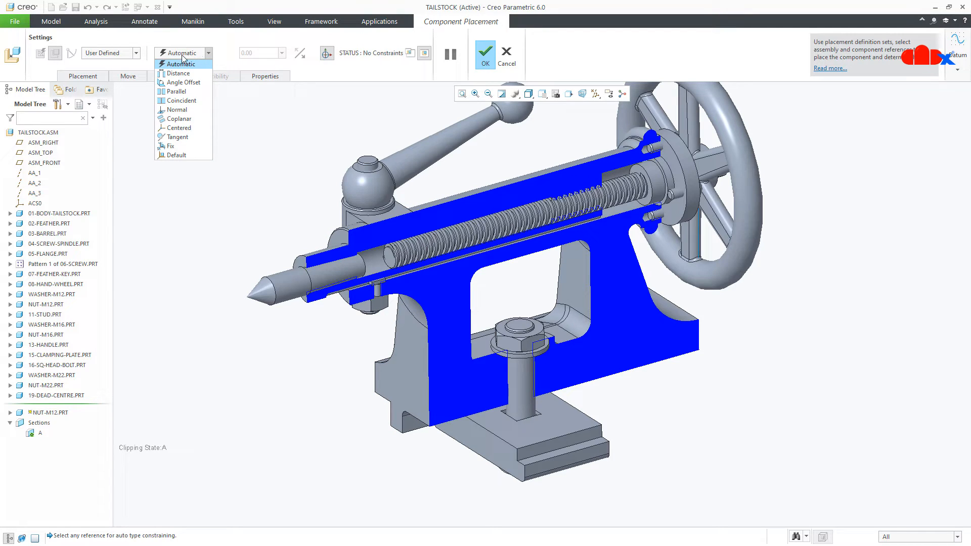
click(119, 53)
click(119, 53)
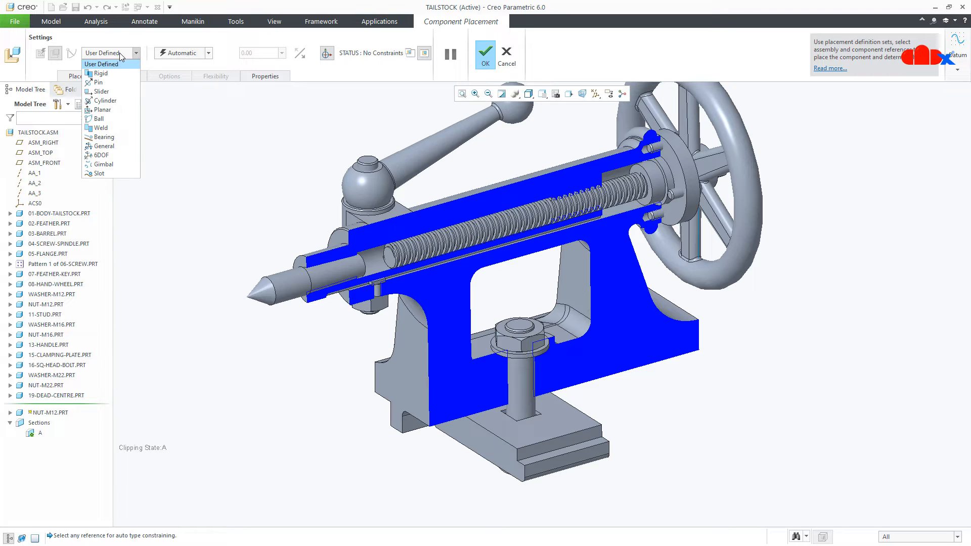
click(120, 52)
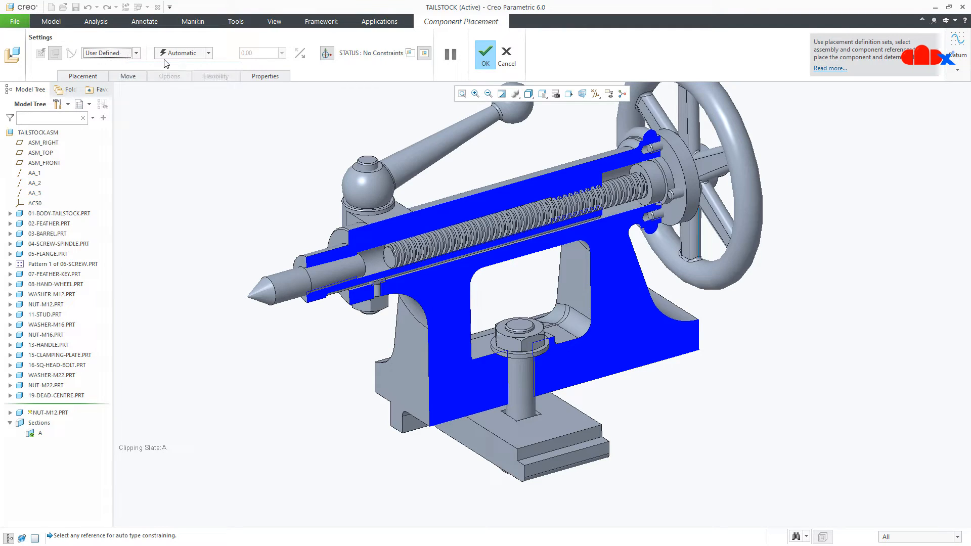
click(117, 56)
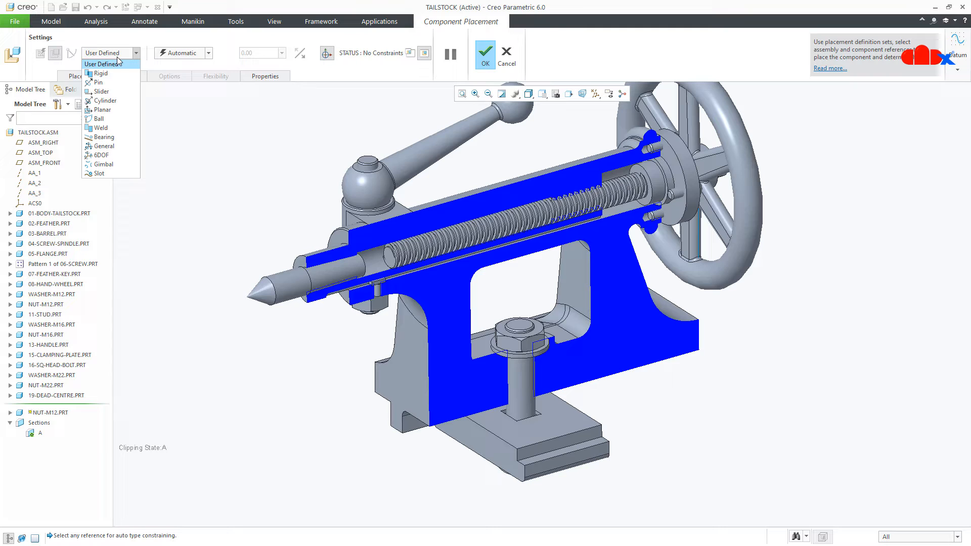
click(117, 57)
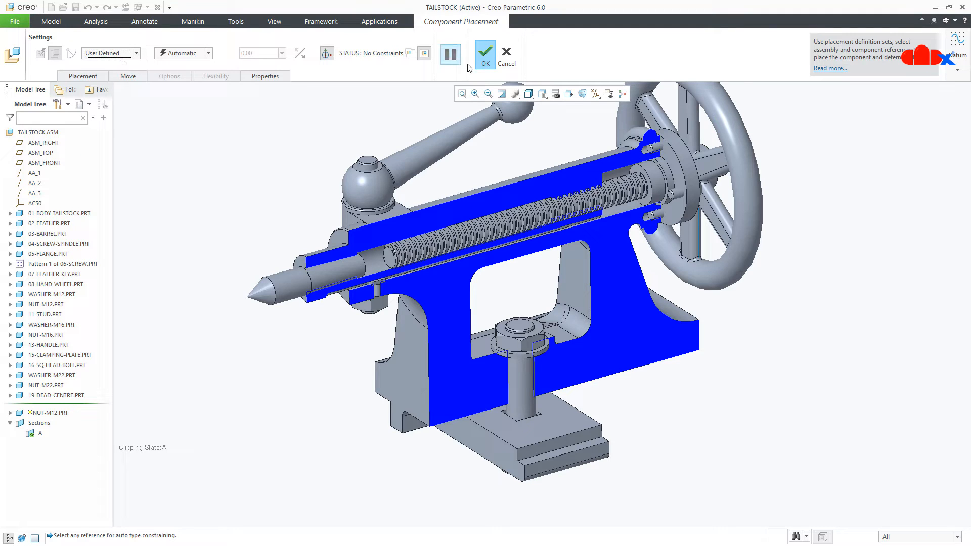
click(510, 63)
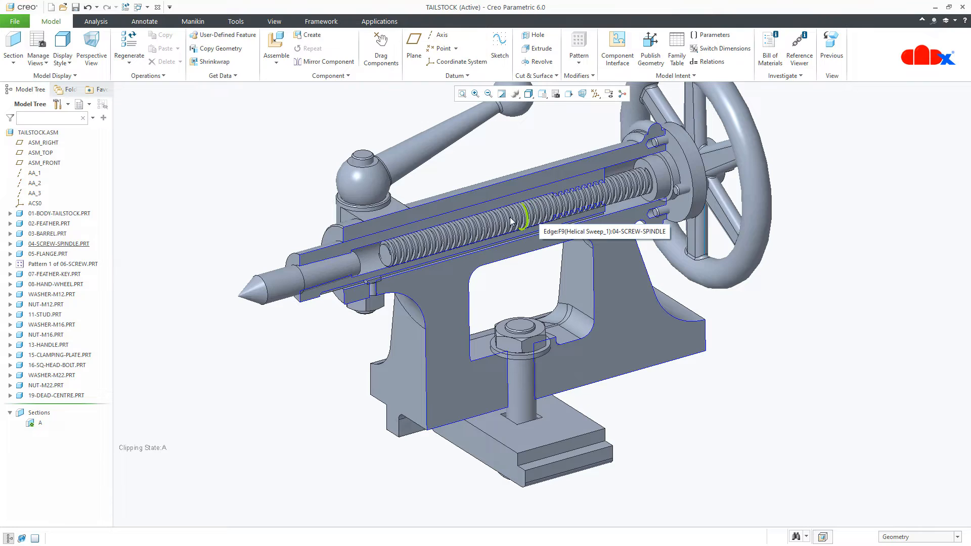
- Edit the placement of 03-BARREL.PRT and delete its Coincident, Distance and Parallel constraints
click(49, 233)
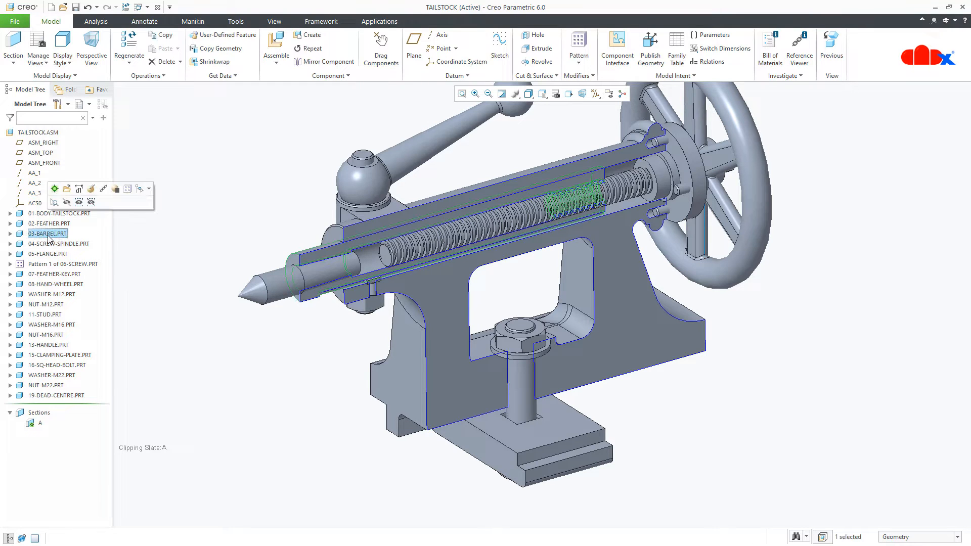
click(96, 192)
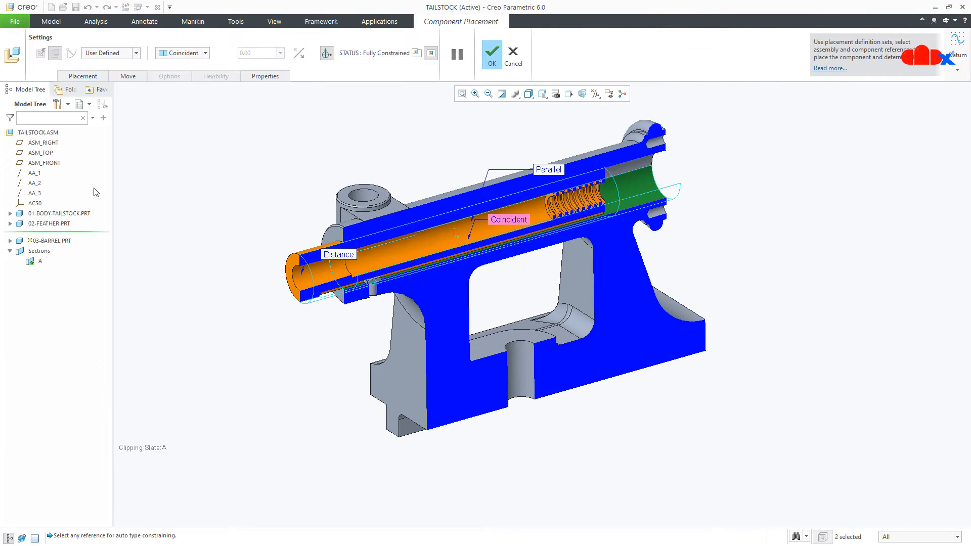
click(101, 76)
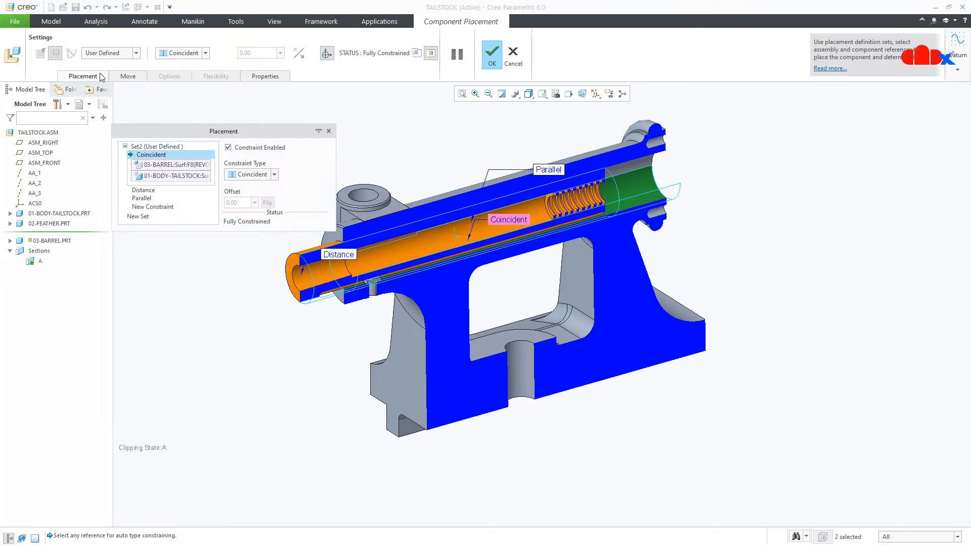
right_click(137, 154)
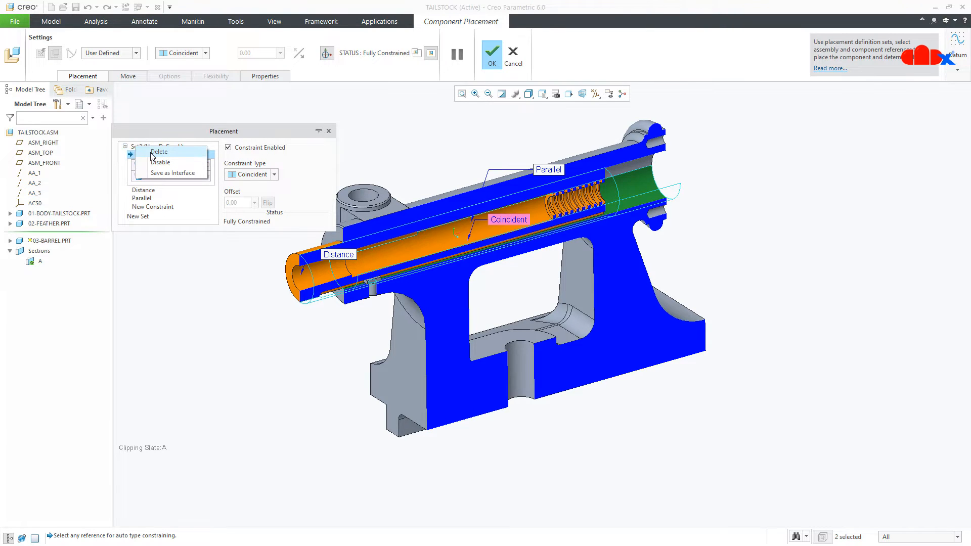
click(152, 153)
- Define a Slider connection for the barrel, aligning its inner bore with the tailstock body's bore as the axis
click(128, 54)
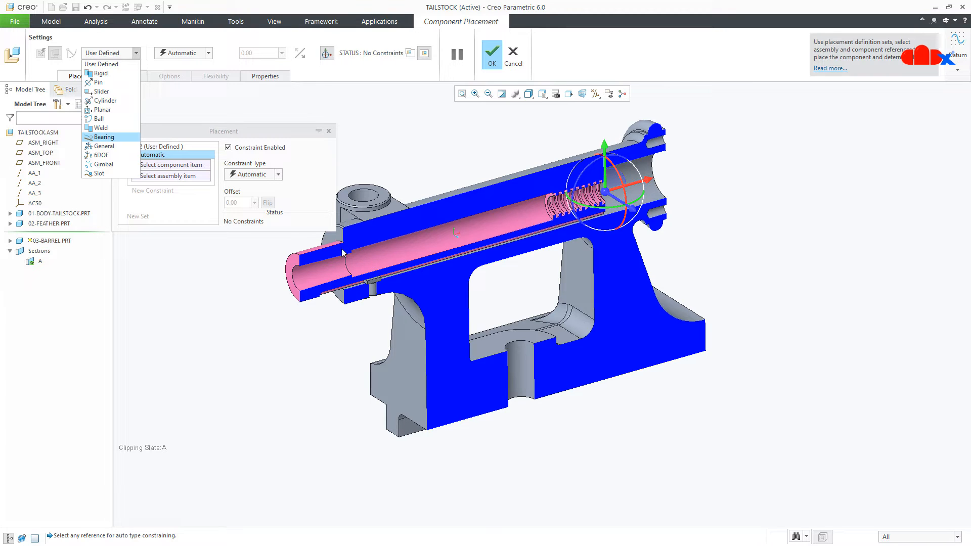
click(102, 91)
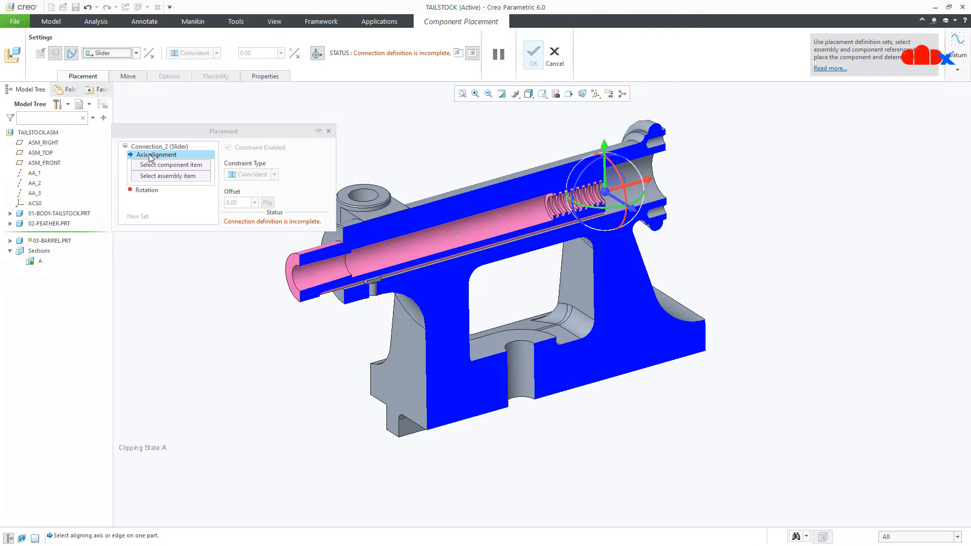
click(408, 252)
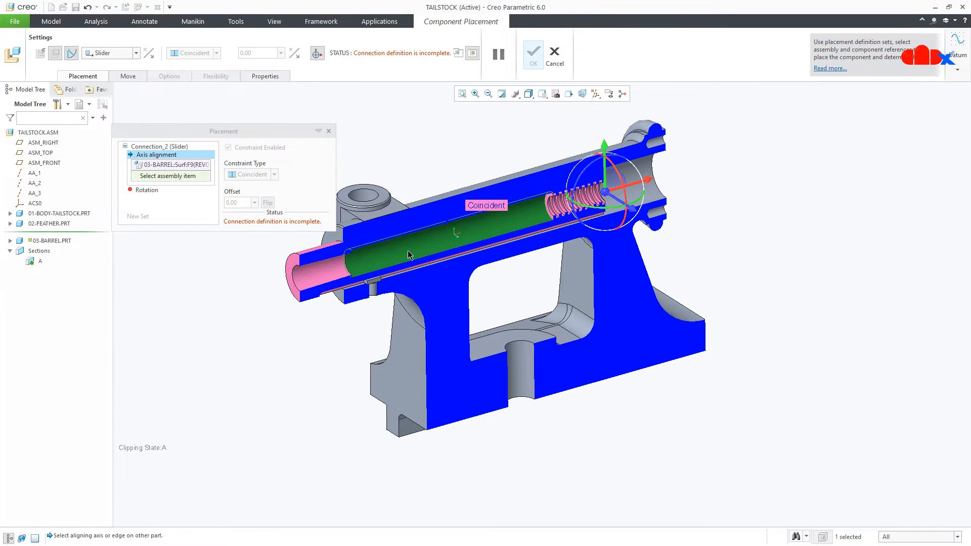
click(650, 194)
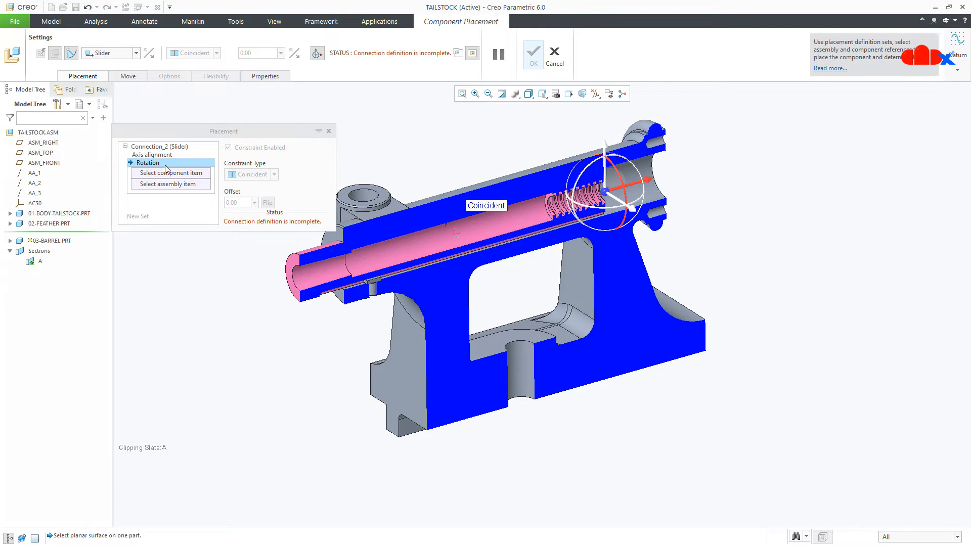
- Set the slider's rotation references to the barrel's keyway side face and the matching side face of 02-FEATHER
scroll(337, 313, down, 3)
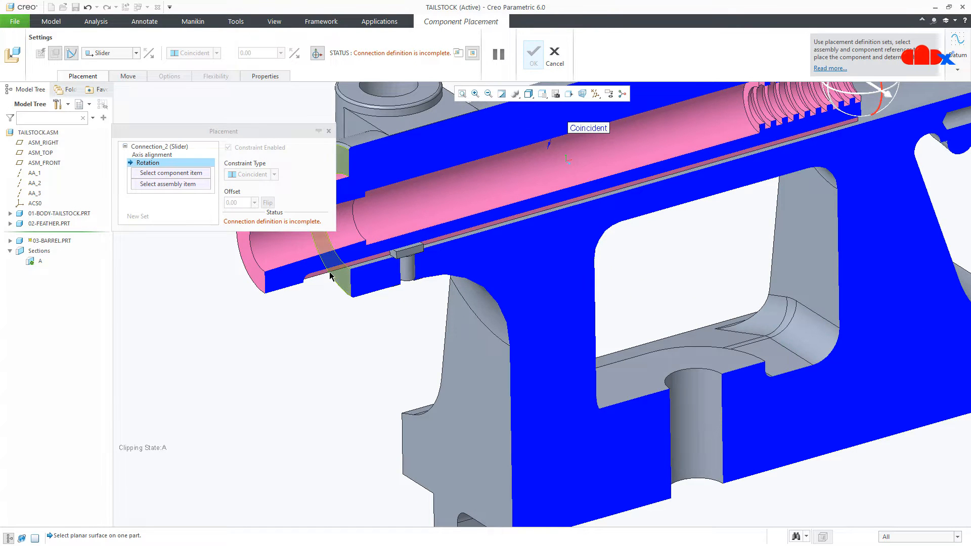
click(328, 272)
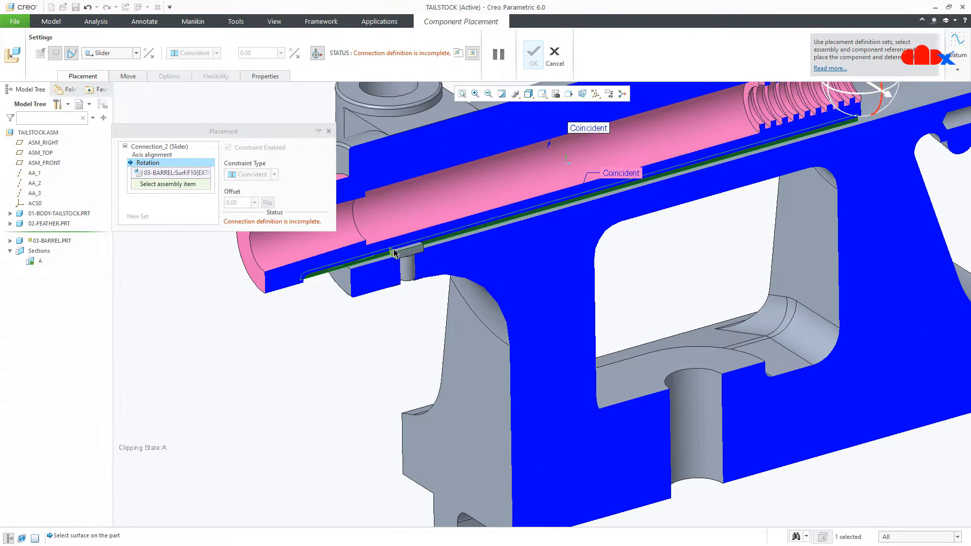
scroll(395, 252, down, 3)
scroll(394, 253, down, 2)
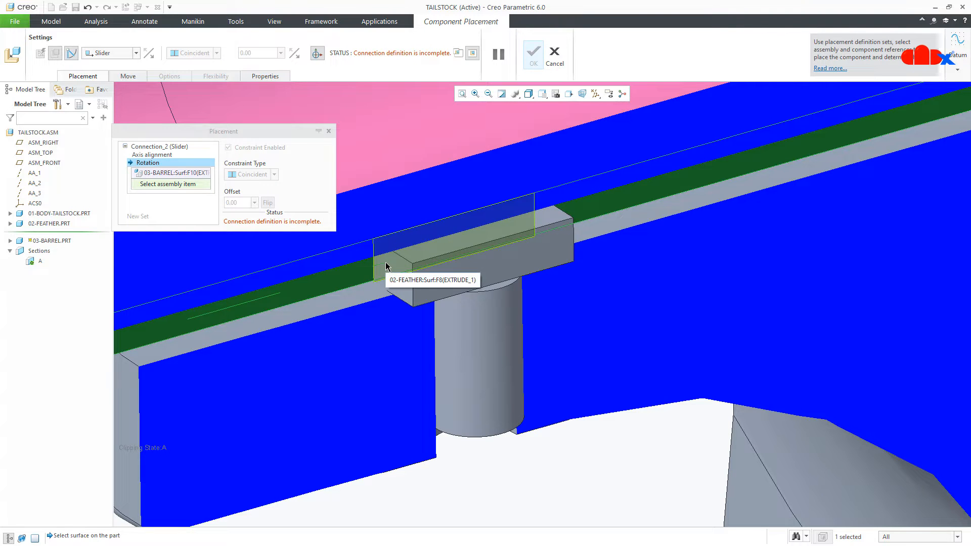
click(386, 267)
scroll(386, 266, up, 3)
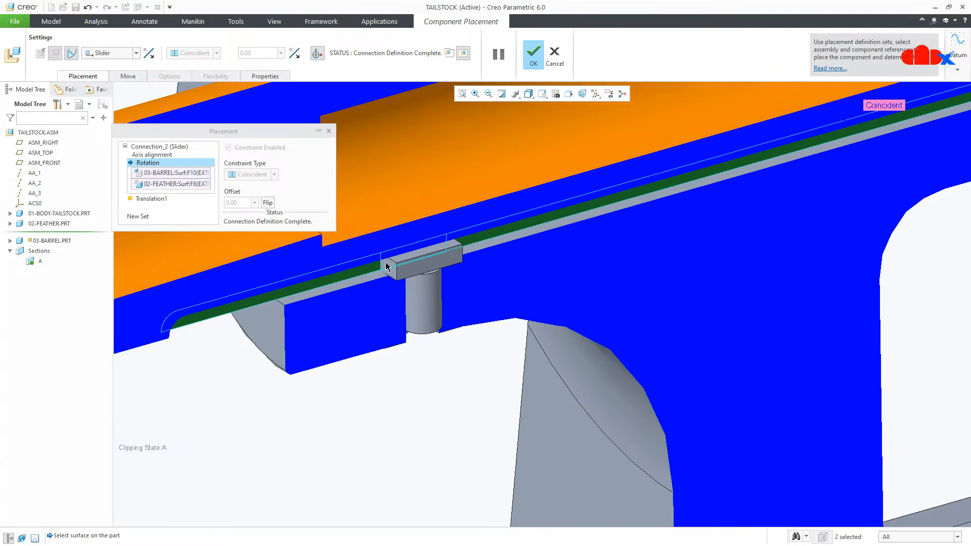
scroll(388, 266, up, 5)
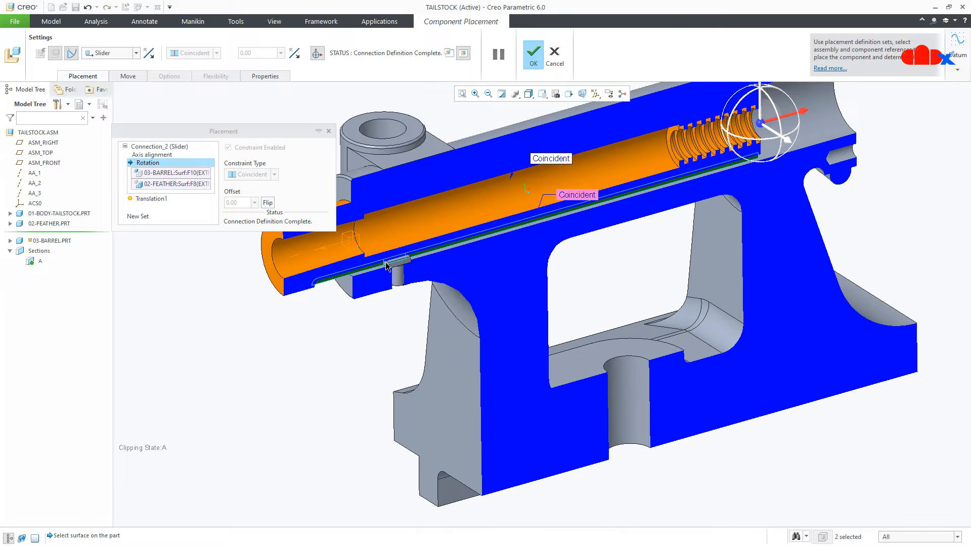
- Reference the slider's translation axis to the barrel's end face and the body's front face, set the current position as zero, and accept the placement
click(151, 199)
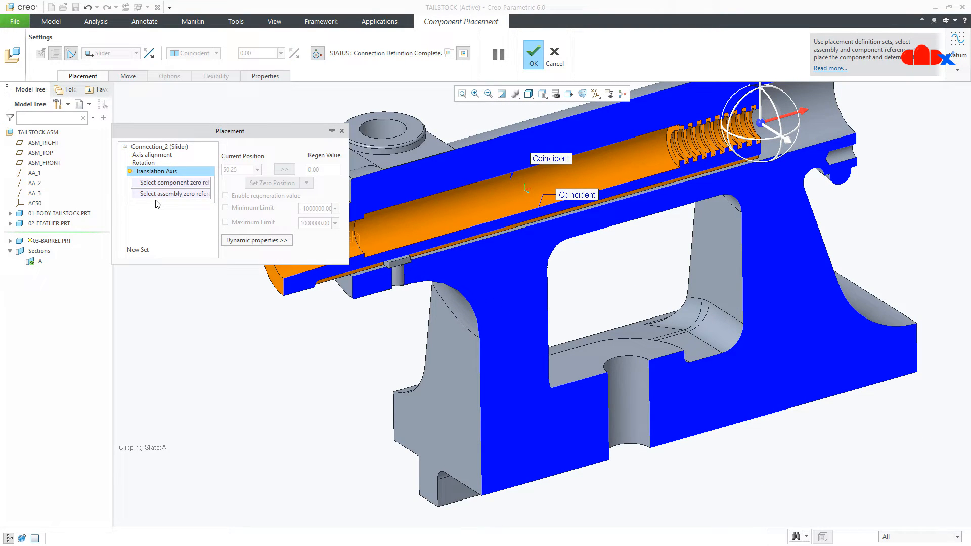
click(278, 284)
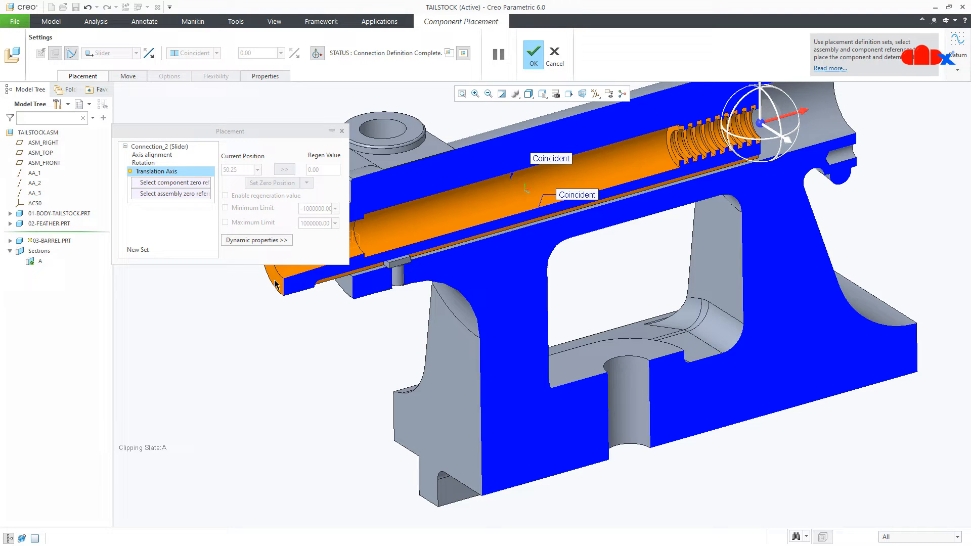
click(347, 288)
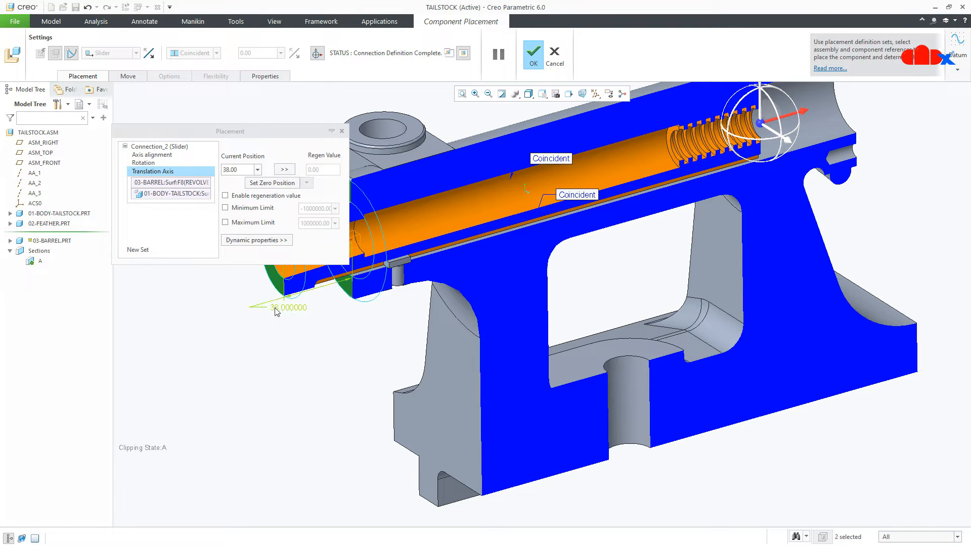
click(274, 184)
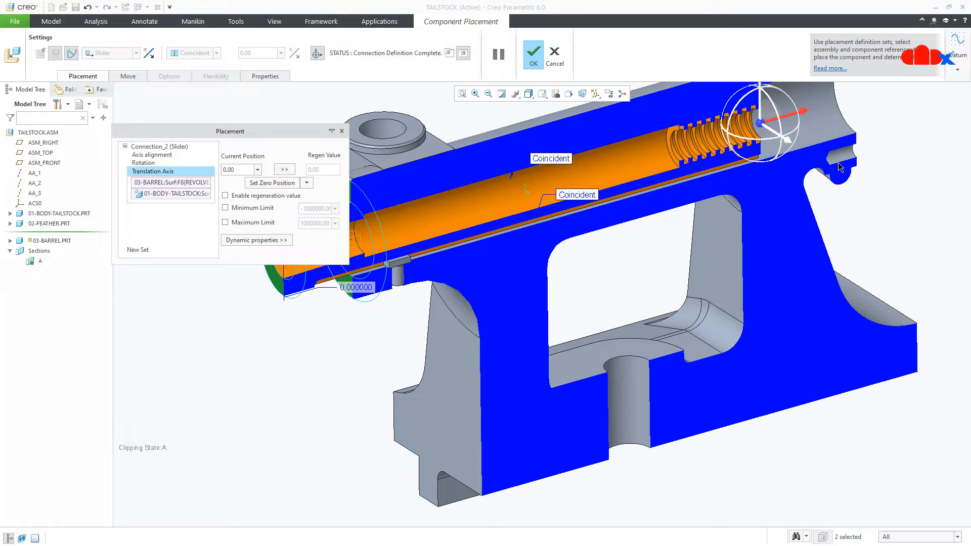
click(533, 53)
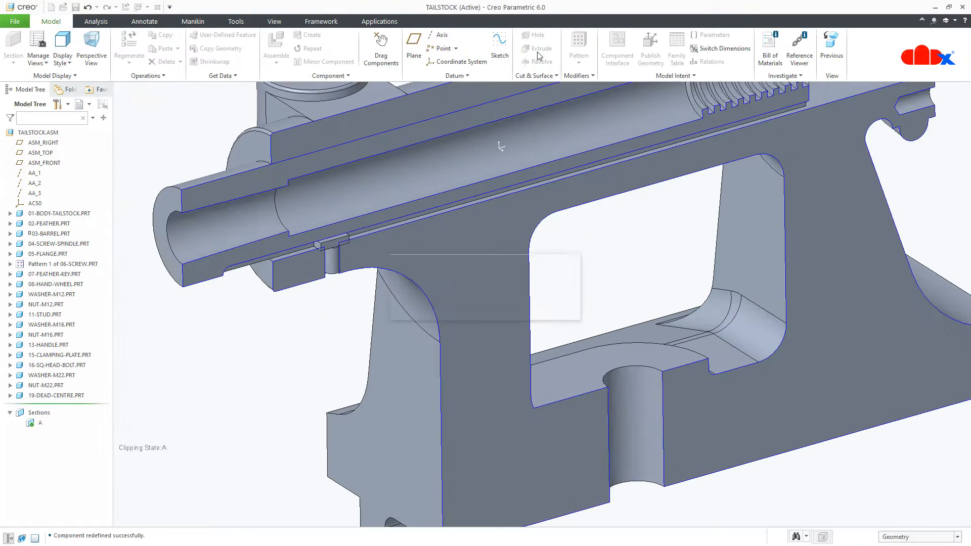
- Test the barrel's sliding motion with Drag Components, then cancel the move and leave the command
scroll(570, 320, up, 3)
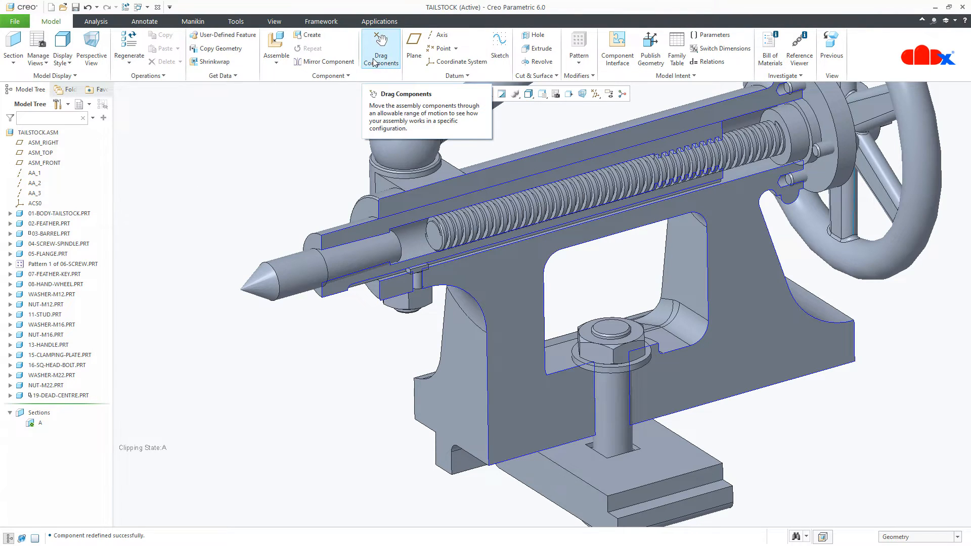
click(381, 50)
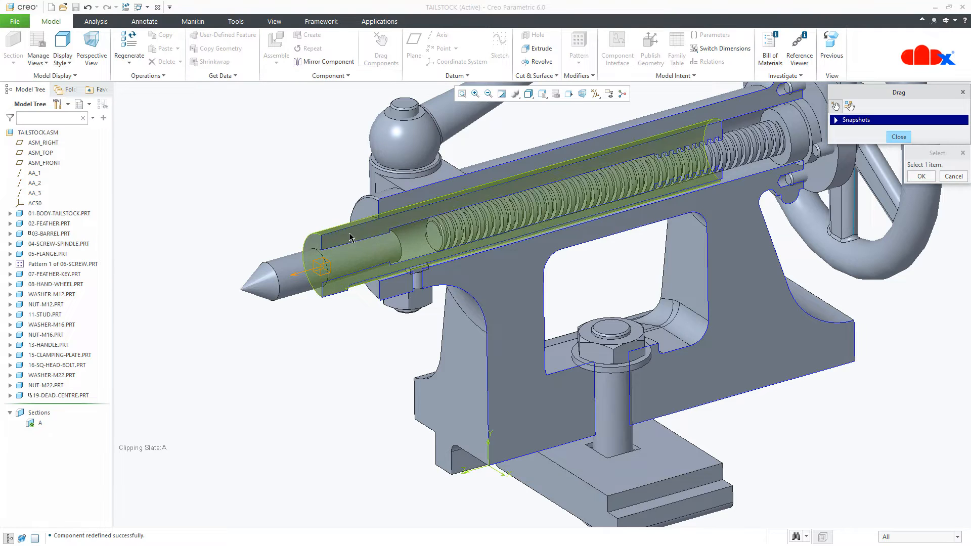
click(362, 243)
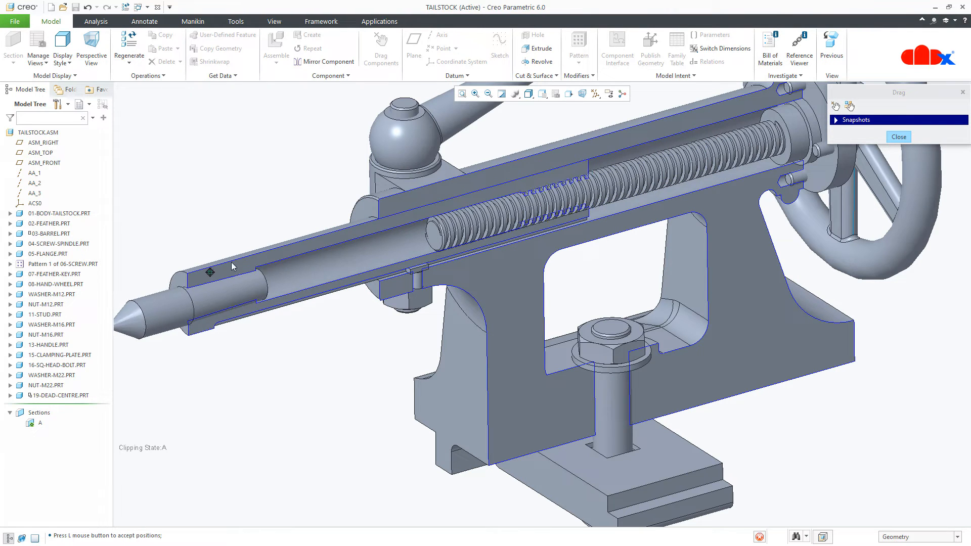
middle_click(292, 253)
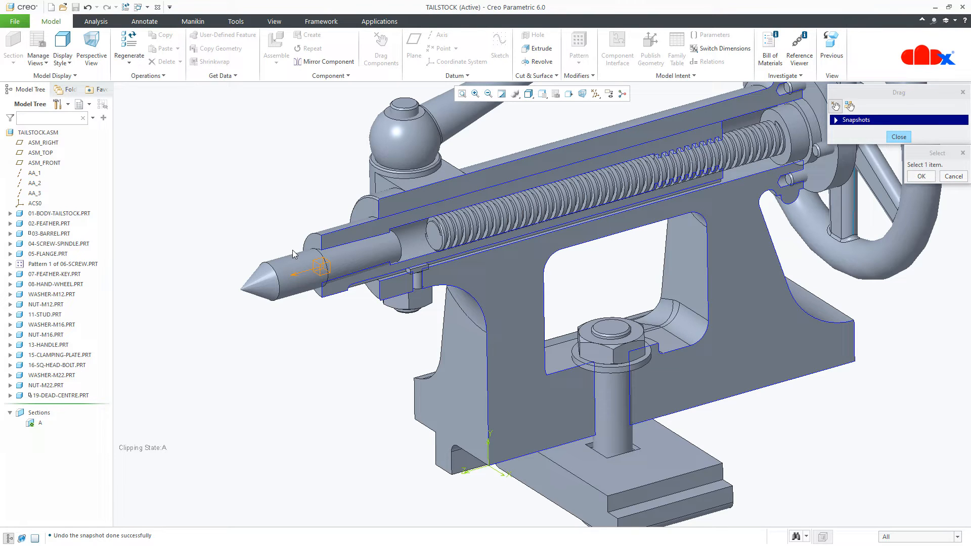
middle_click(248, 255)
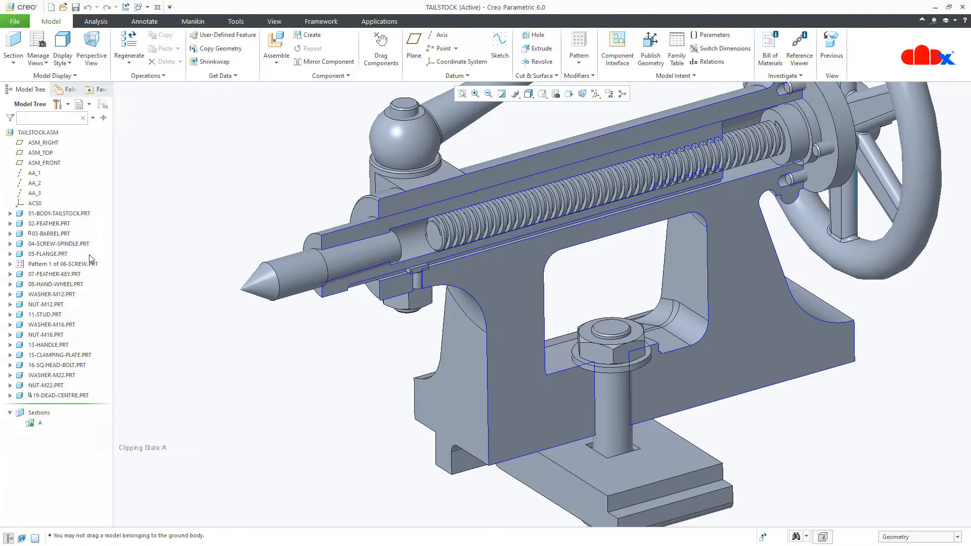
- Edit the placement of 04-SCREW-SPINDLE.PRT and delete its Coincident, Distance and Parallel constraints
click(56, 245)
click(102, 199)
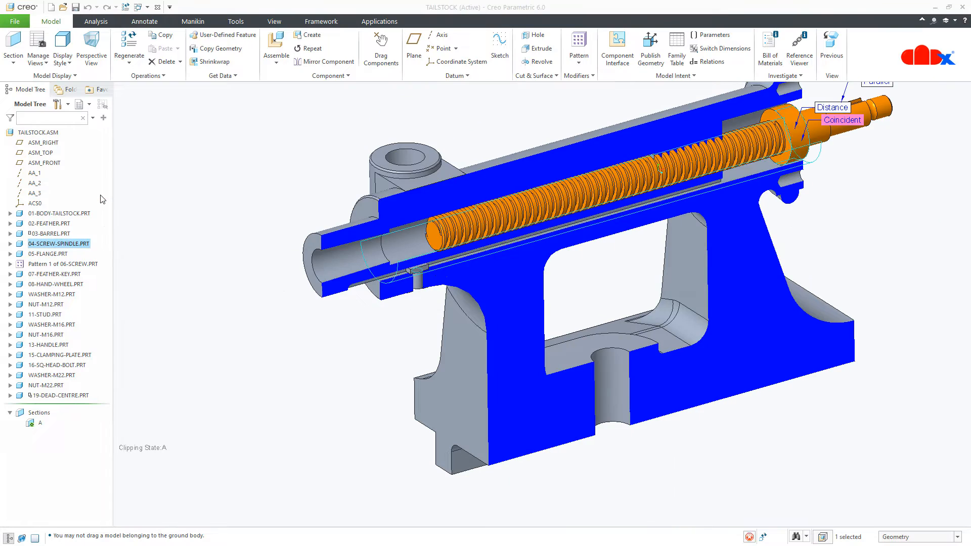
click(93, 78)
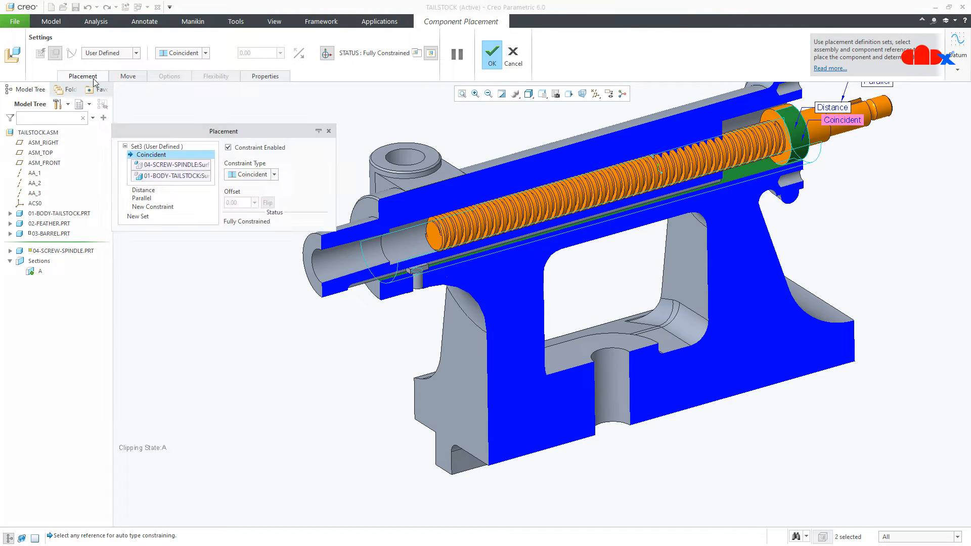
right_click(141, 152)
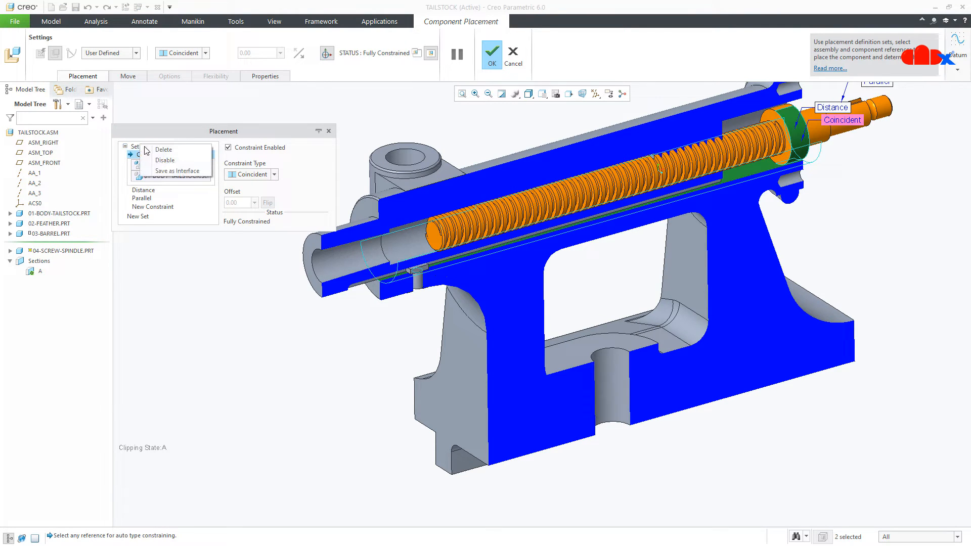
click(163, 150)
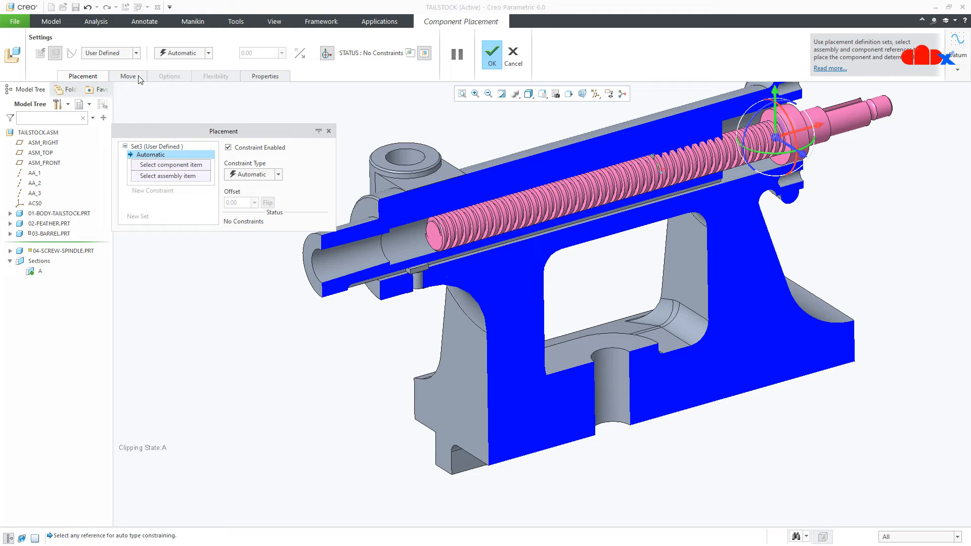
- Define a Pin connection for the screw spindle, aligning its collar's cylindrical surface with the tailstock body's bore
click(136, 53)
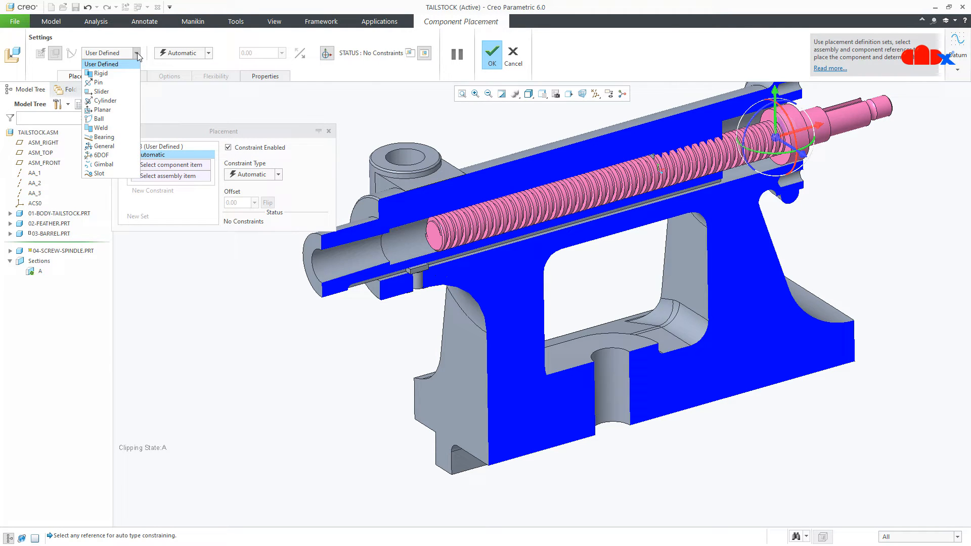
click(100, 82)
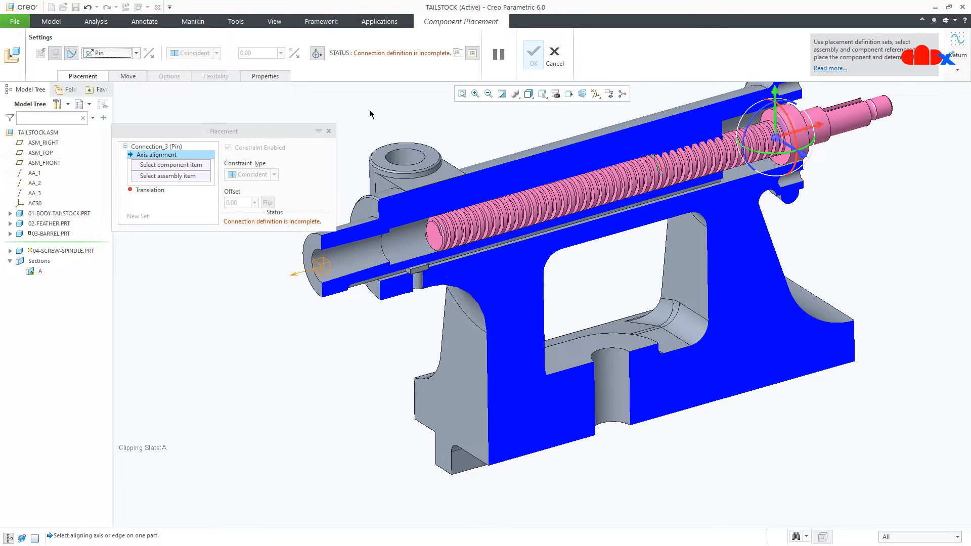
click(797, 128)
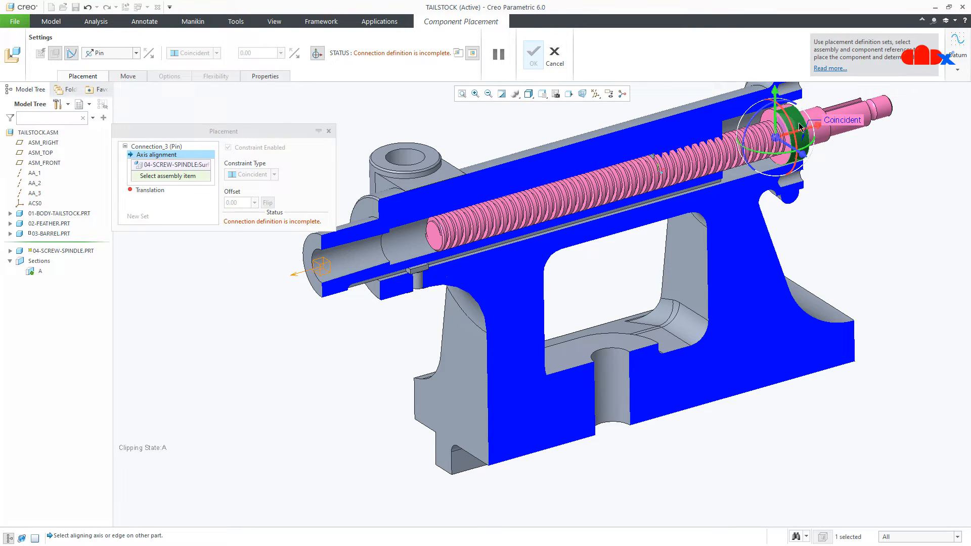
click(734, 125)
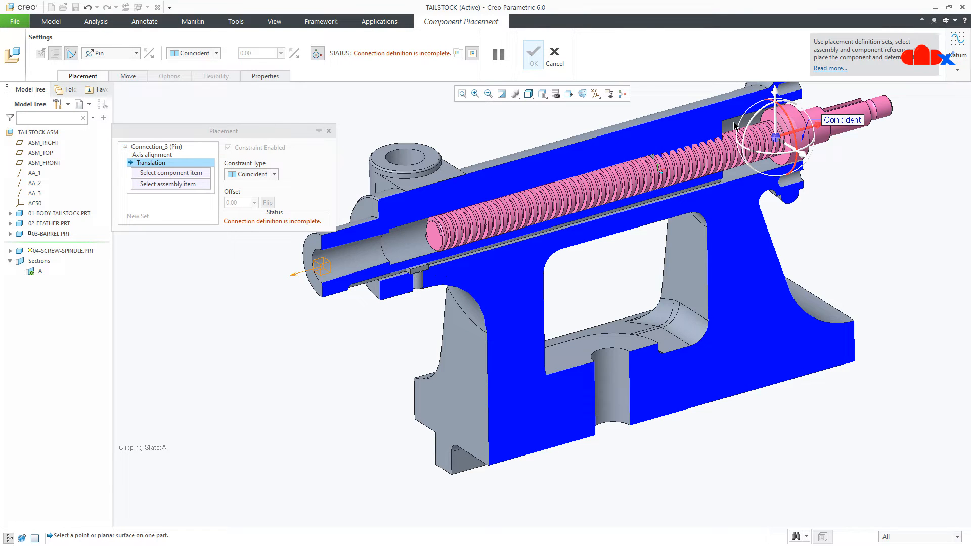
- Set the pin's translation references to the spindle collar's flat face and the tailstock body's rear end face
mouse_move(734, 173)
middle_down()
mouse_move(721, 146)
mouse_move(726, 168)
middle_up()
scroll(775, 183, down, 3)
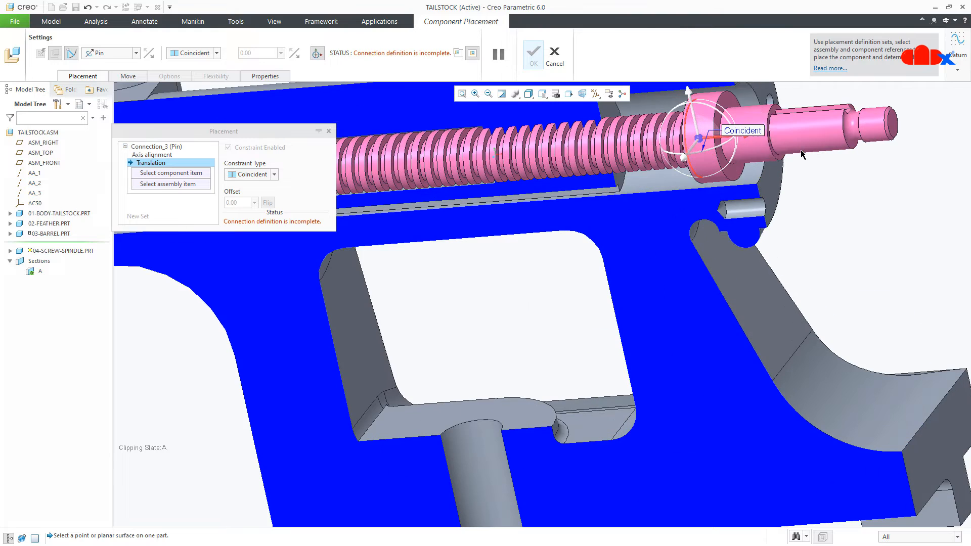
click(775, 183)
click(737, 174)
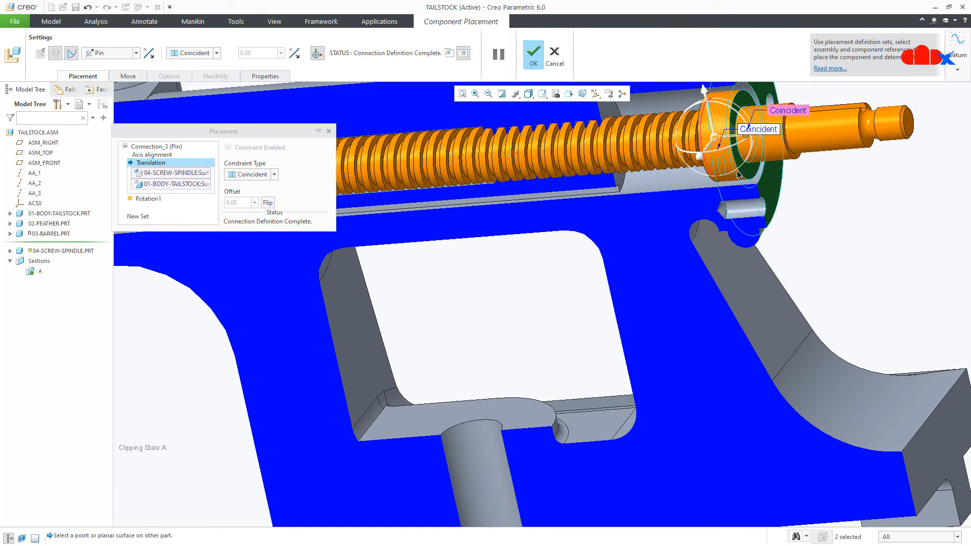
scroll(724, 170, up, 1)
middle_drag(731, 173, 743, 167)
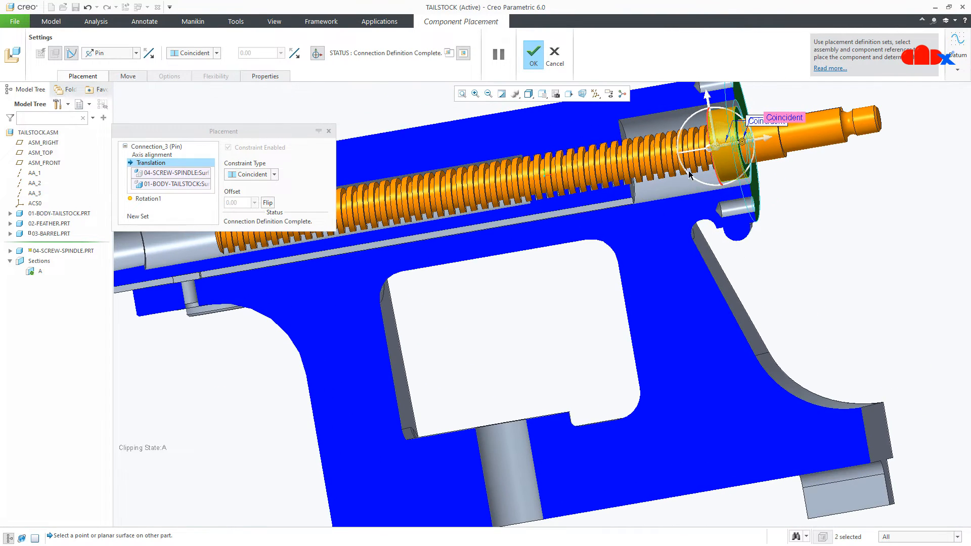
- Change the pin's translation constraint to Distance and set its offset to 6, with the spindle collar inside the body
click(243, 175)
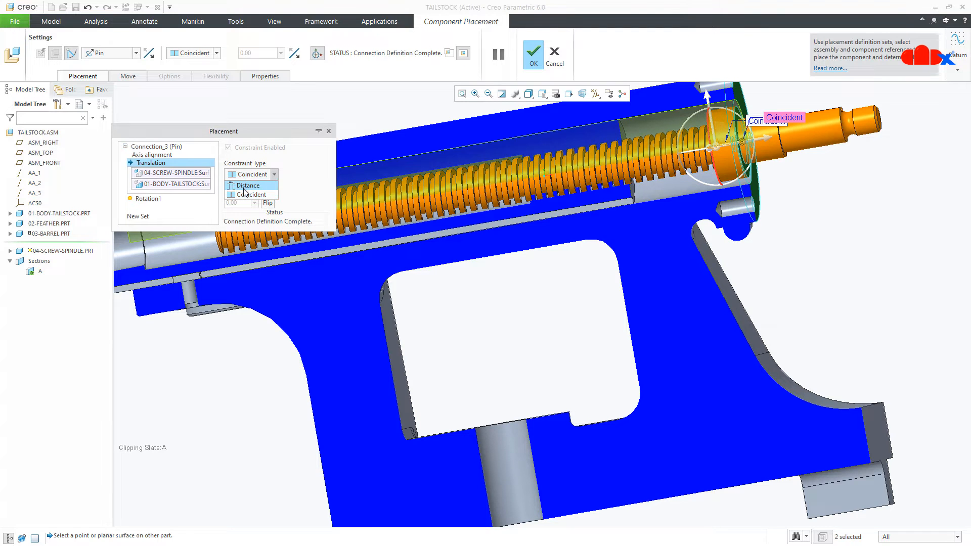
click(247, 191)
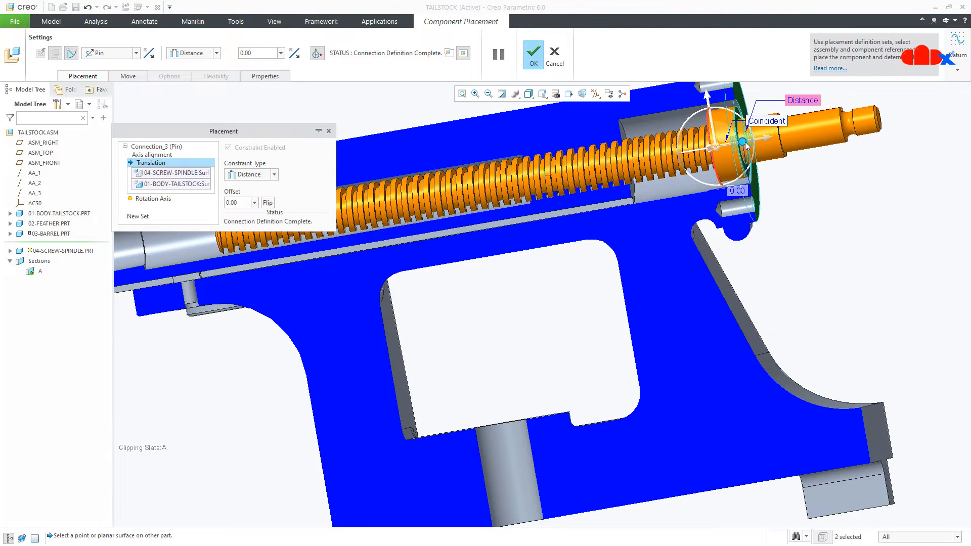
drag(742, 143, 715, 148)
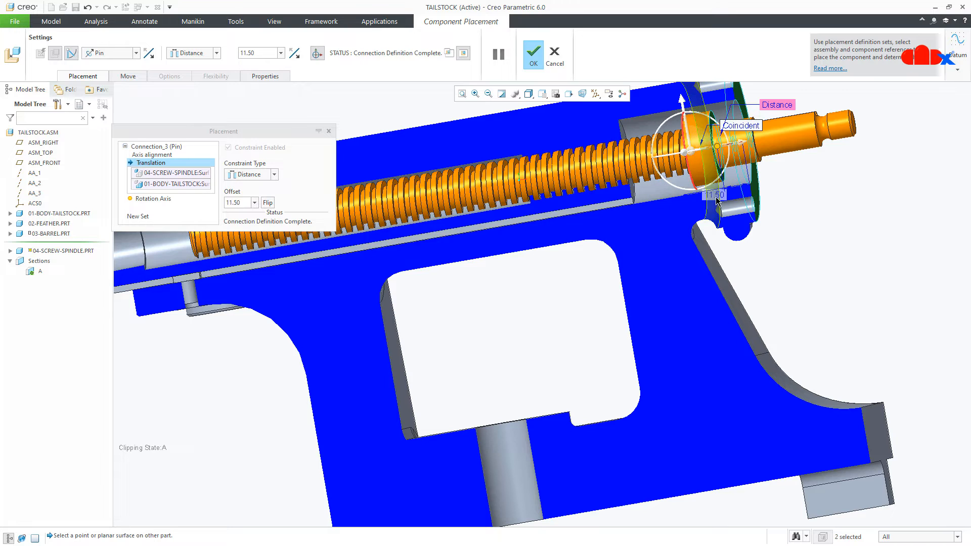
double_click(715, 196)
text(6)
key(Return)
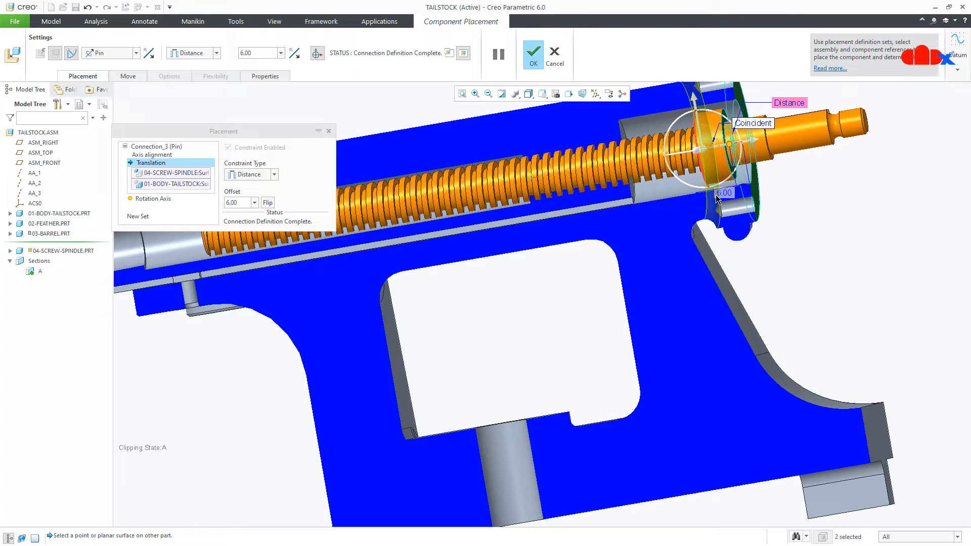
- Define the pin's rotation axis, using the flat keyway face on the spindle's outer end as the component zero reference
click(156, 200)
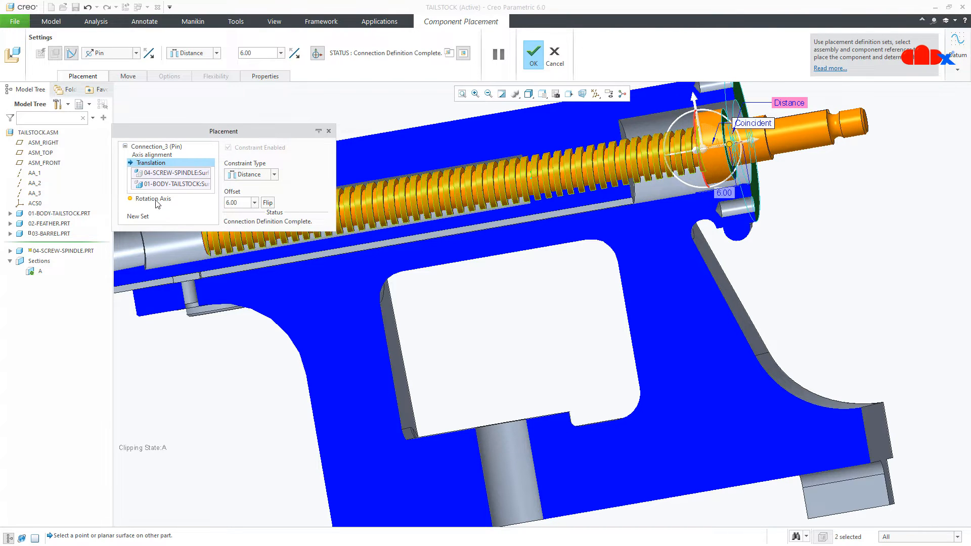
scroll(704, 270, up, 3)
middle_drag(704, 271, 716, 295)
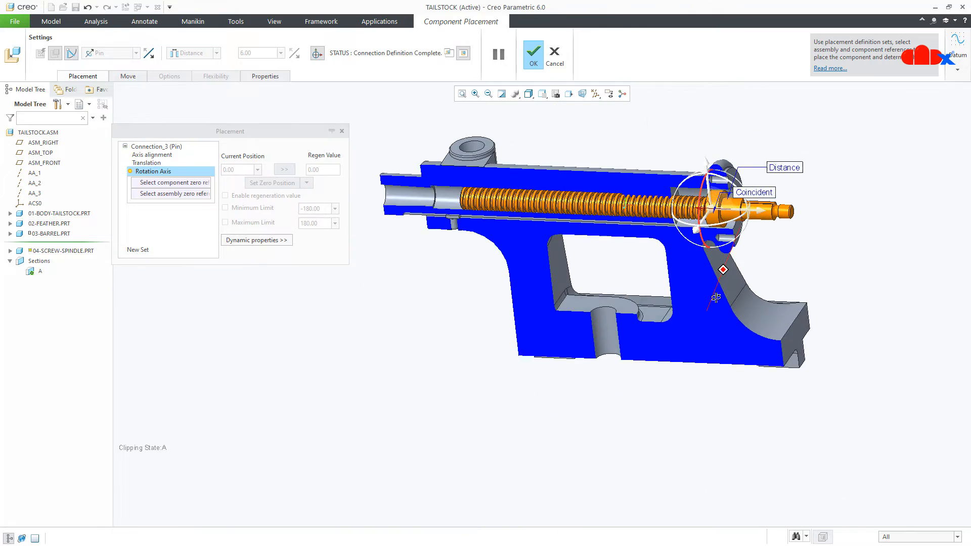
scroll(753, 214, down, 2)
scroll(756, 213, down, 2)
middle_drag(750, 199, 728, 205)
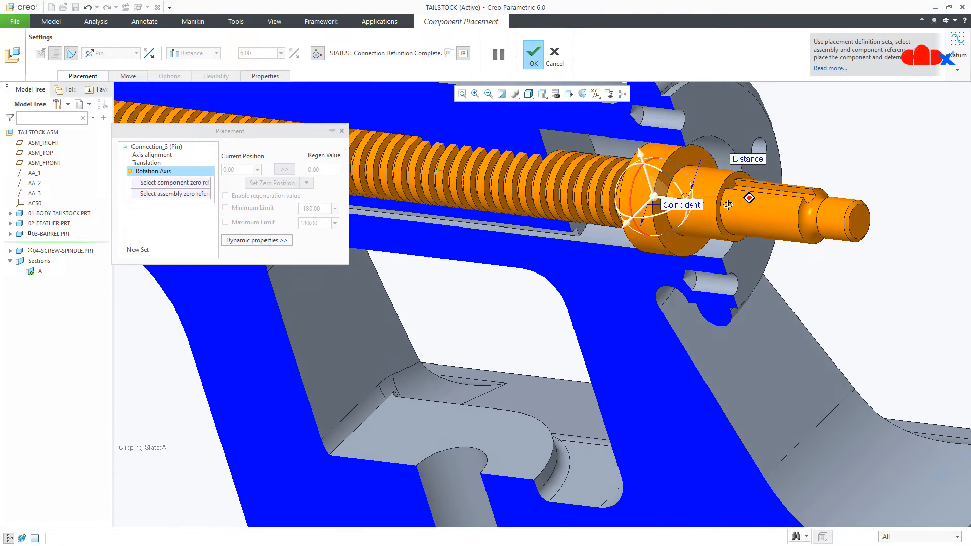
scroll(758, 196, down, 2)
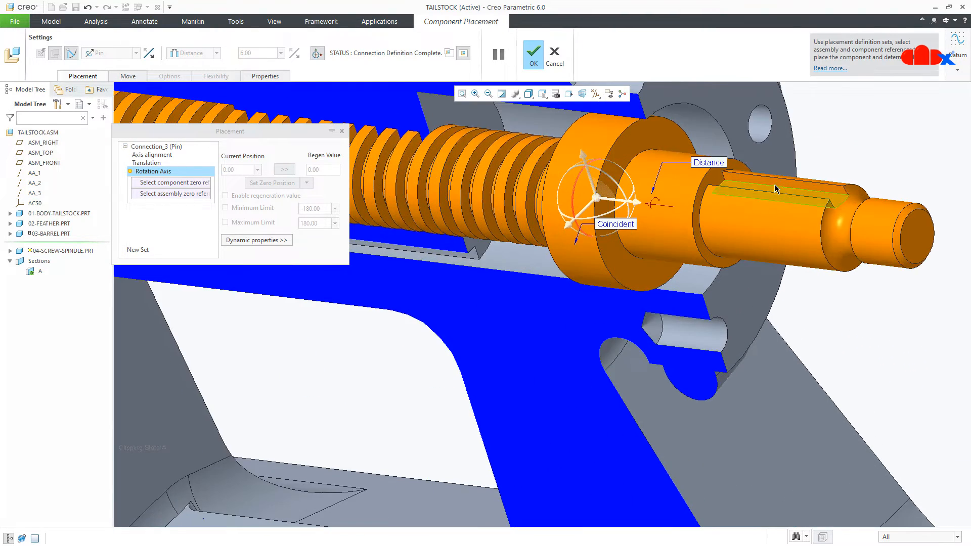
click(775, 189)
- Set the rotation axis' assembly zero reference to the flat face of the tailstock body's feet
scroll(777, 189, up, 5)
middle_drag(777, 216, 817, 229)
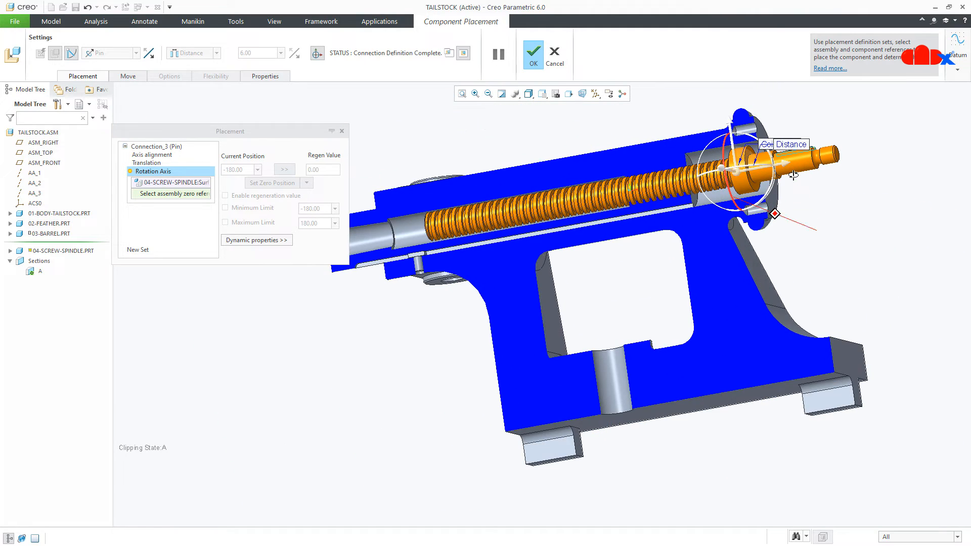
middle_drag(825, 320, 833, 399)
click(769, 265)
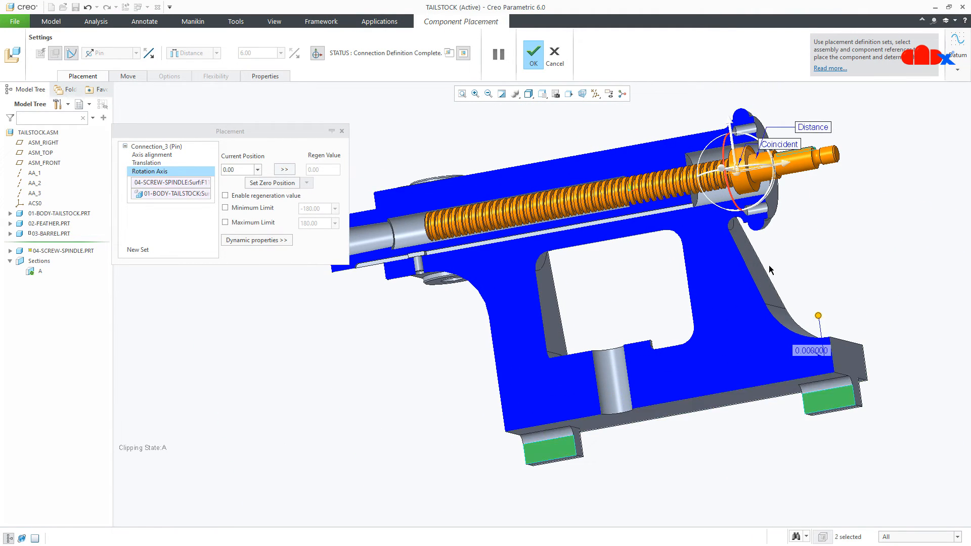
middle_drag(769, 302, 773, 318)
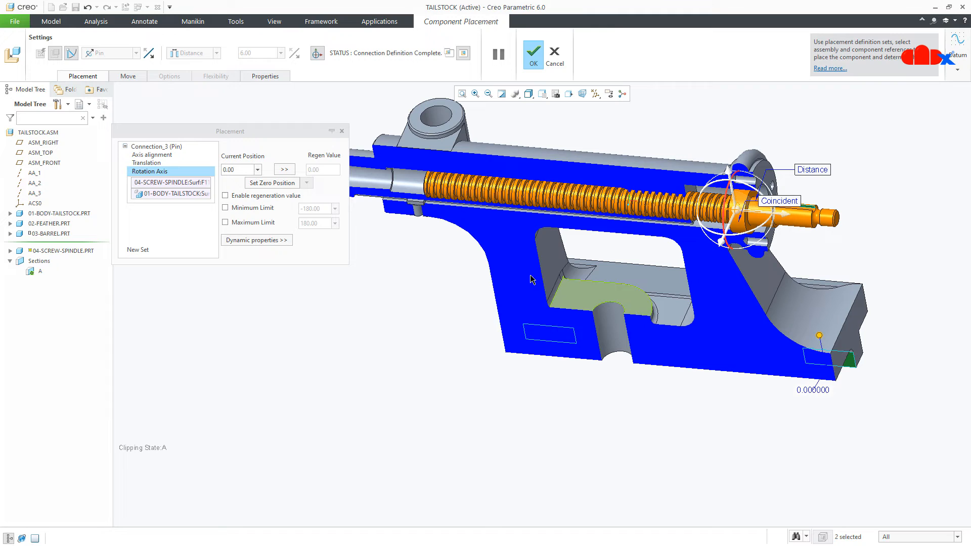
- Set the rotation axis' current position as zero, enable its regeneration value and accept the spindle placement
click(270, 186)
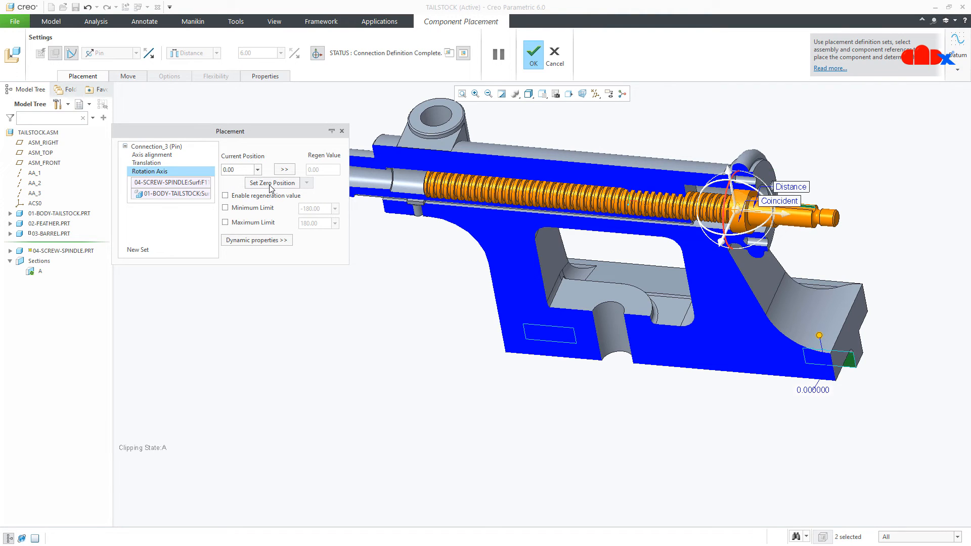
click(226, 196)
click(534, 57)
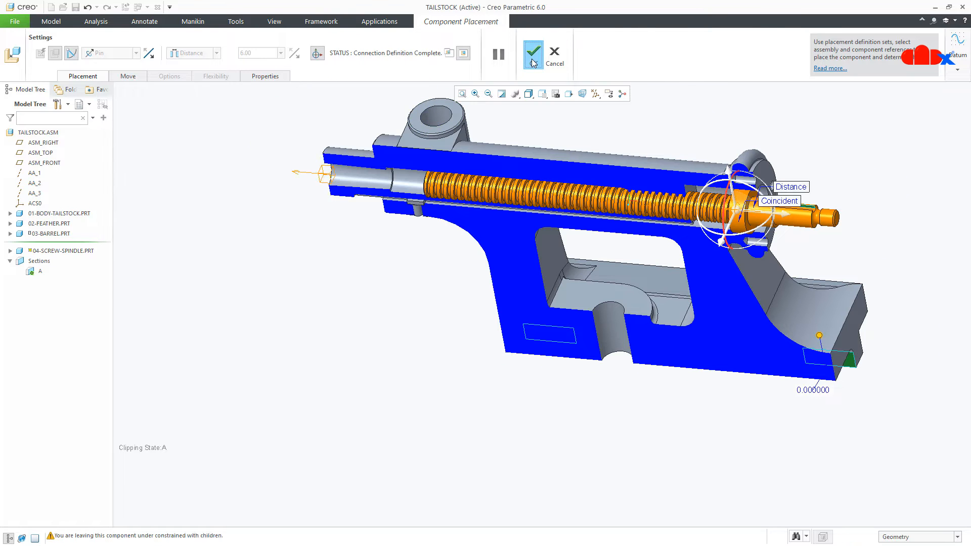
- Test the handwheel and screw spindle's rotation with the Drag Components tool and cancel each trial movement
key(ctrl+d)
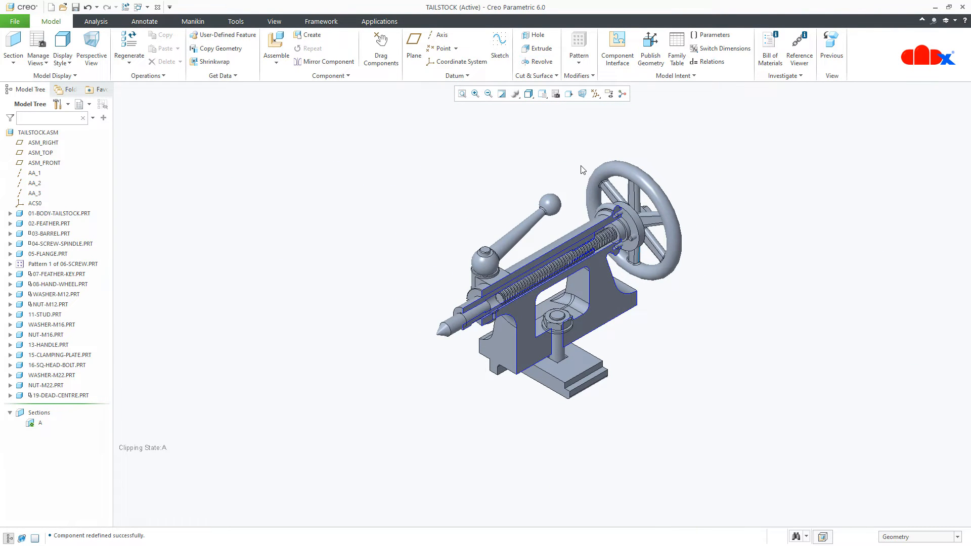
click(381, 53)
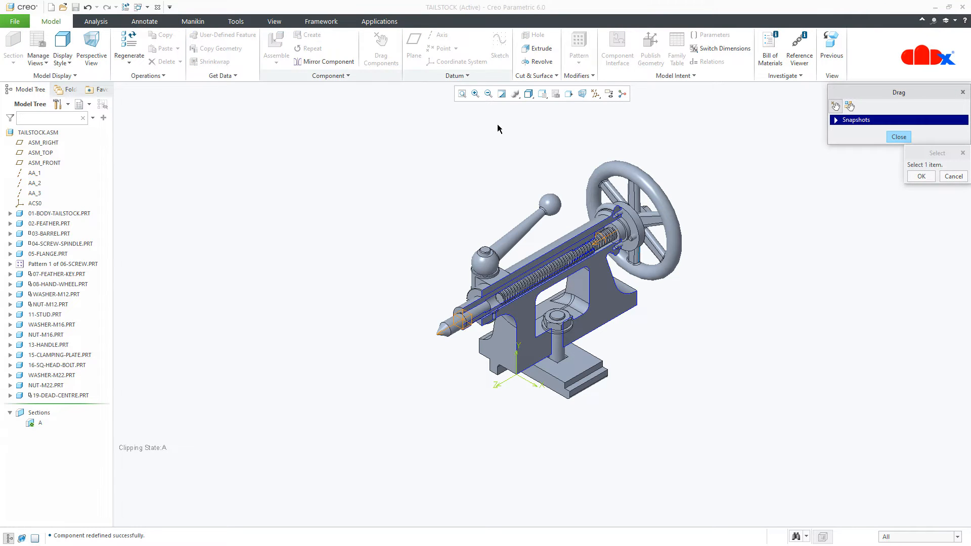
click(664, 209)
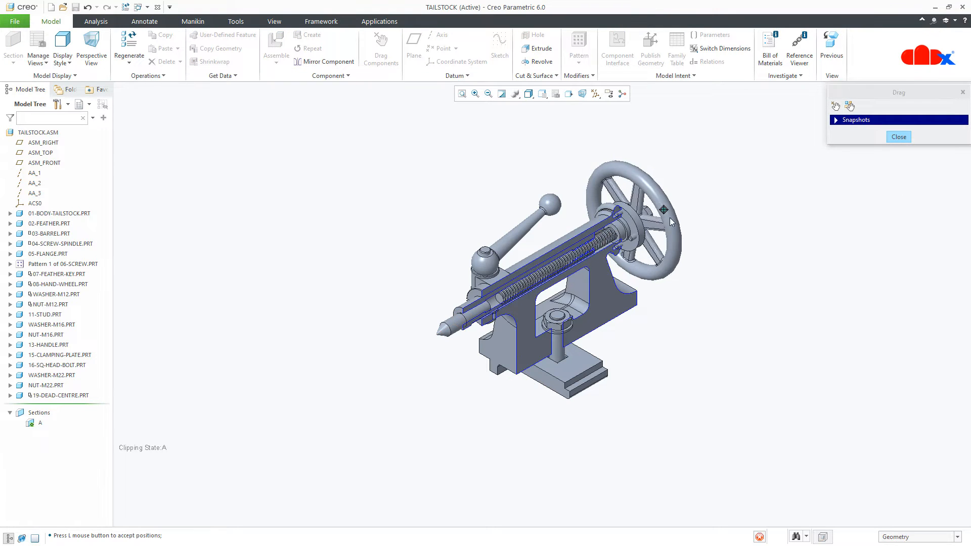
middle_click(617, 194)
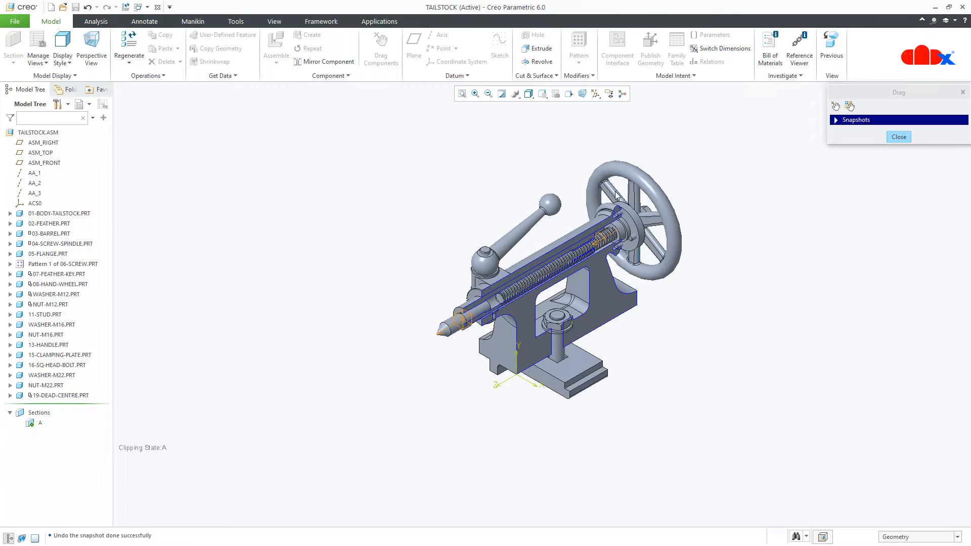
scroll(610, 266, down, 2)
middle_drag(603, 288, 563, 272)
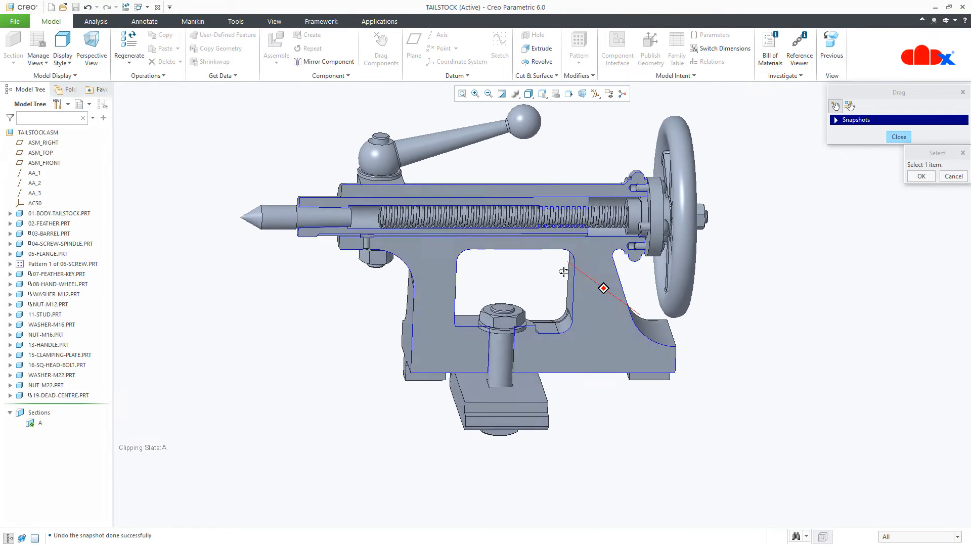
scroll(584, 238, down, 1)
mouse_move(626, 273)
middle_down()
mouse_move(626, 263)
mouse_move(622, 271)
middle_up()
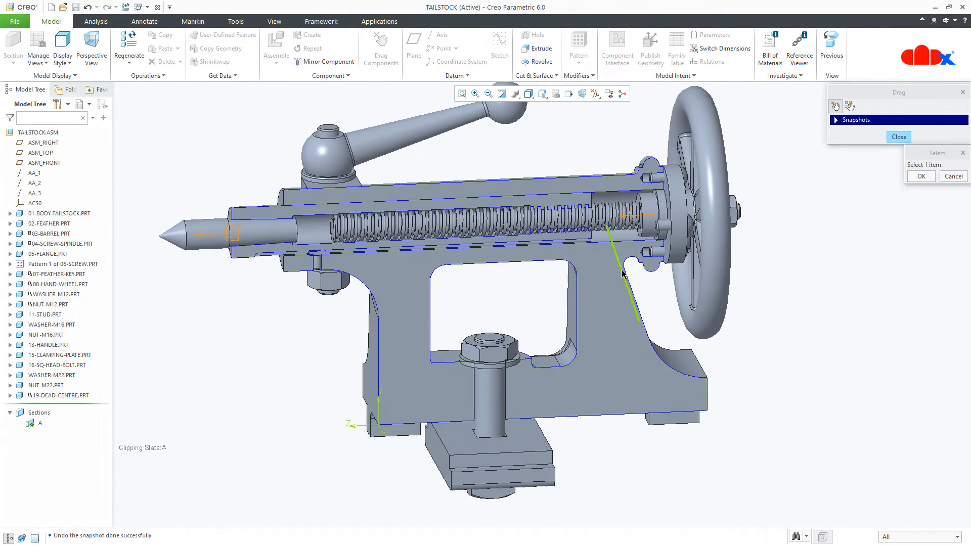
scroll(622, 273, down, 1)
click(747, 264)
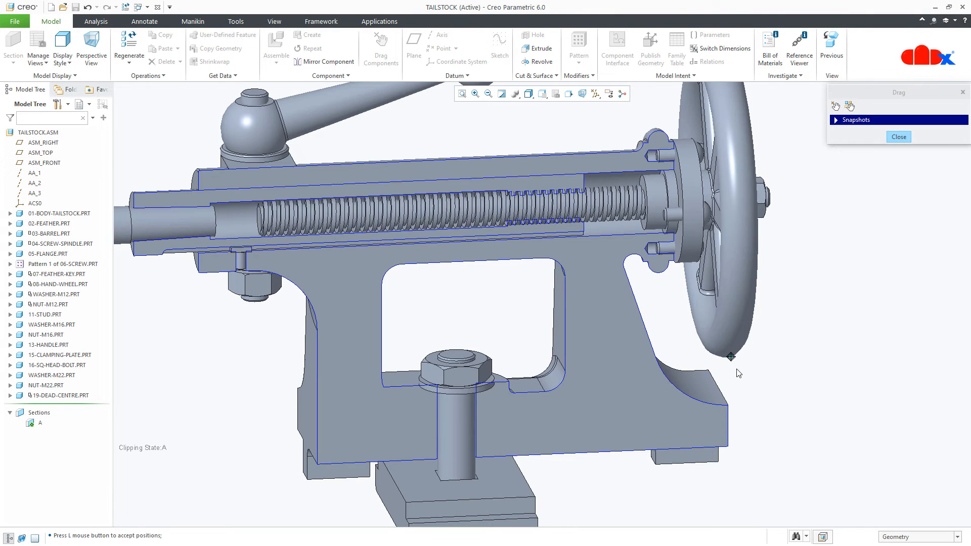
middle_click(742, 234)
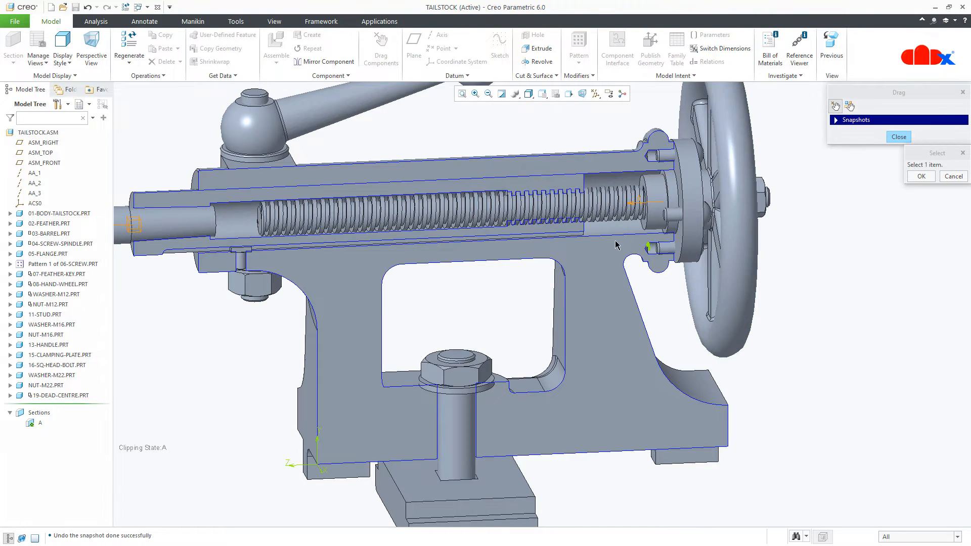
- Test the barrel's sliding along the tailstock bore, cancel the trial movement and leave the Drag Components tool
scroll(551, 233, up, 2)
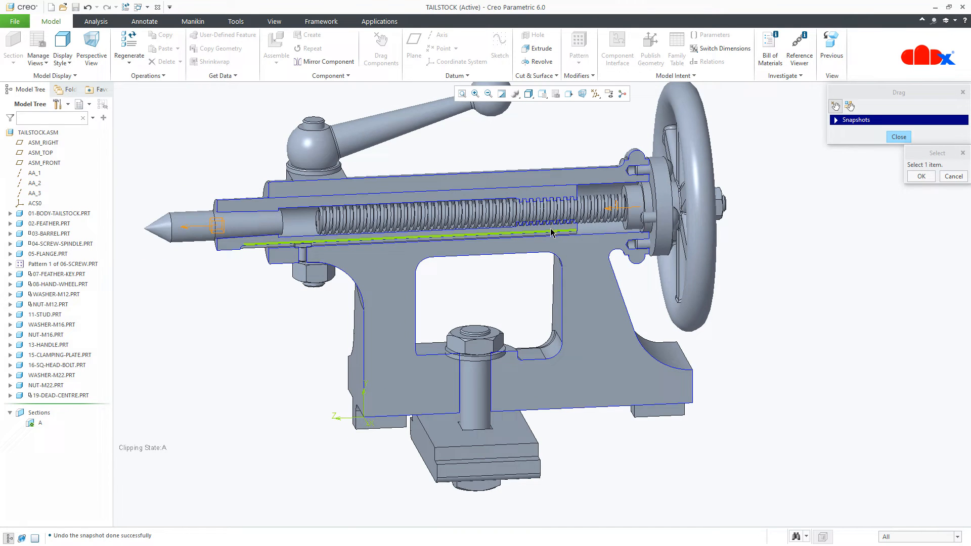
click(299, 234)
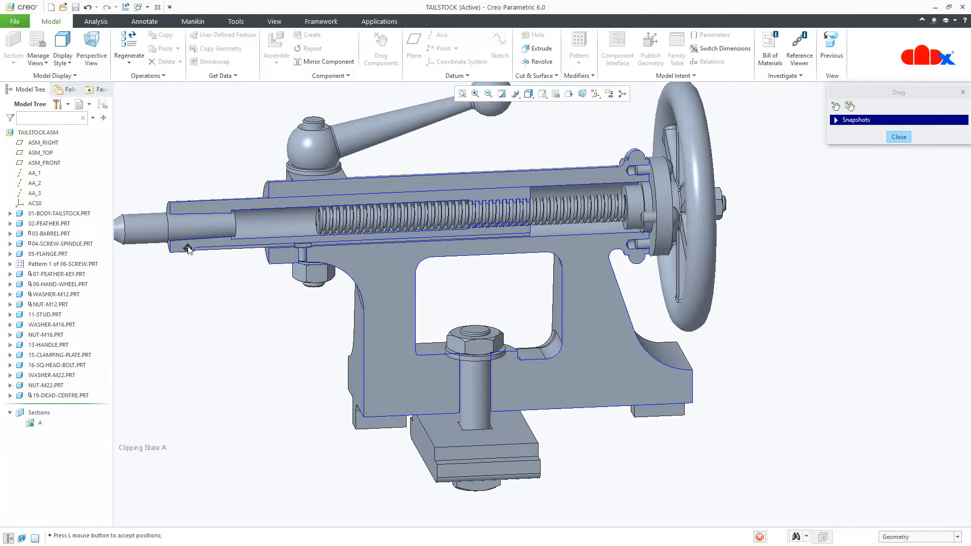
click(215, 250)
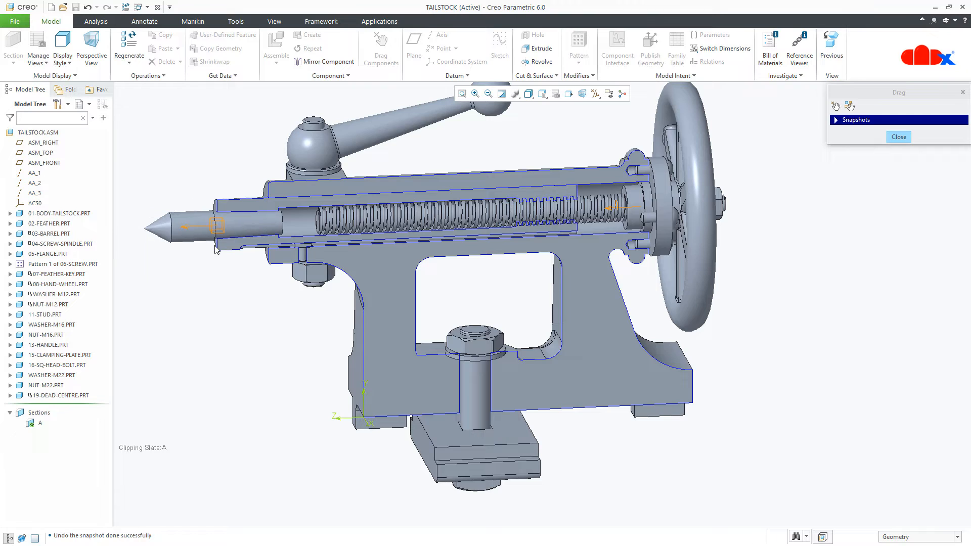
middle_click(238, 319)
shift+middle_drag(238, 319, 248, 366)
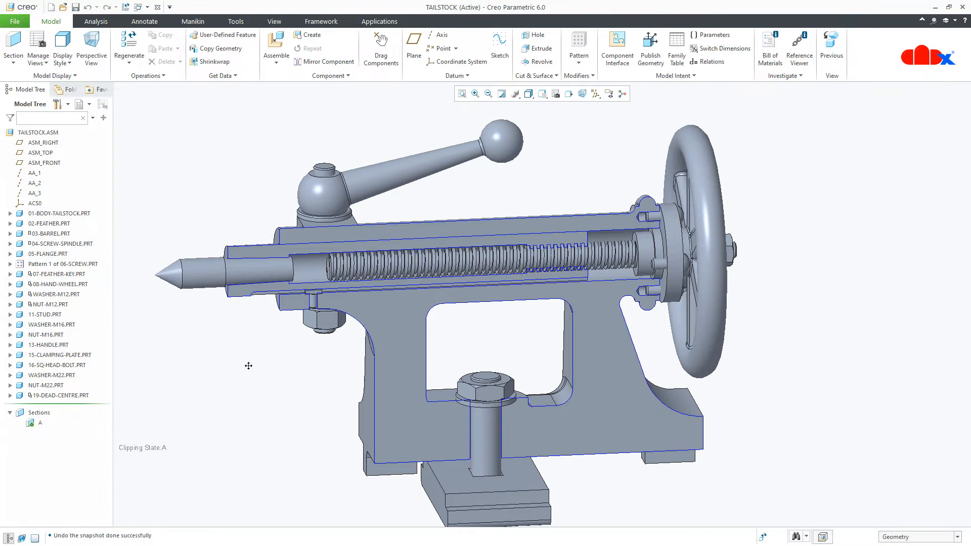
- Turn on the perspective view and switch the assembly to the Mechanism application
click(583, 94)
mouse_move(559, 371)
middle_down()
mouse_move(618, 366)
mouse_move(623, 355)
mouse_move(606, 375)
mouse_move(615, 370)
middle_up()
scroll(567, 350, down, 2)
mouse_move(616, 369)
middle_down()
mouse_move(616, 379)
mouse_move(664, 381)
middle_up()
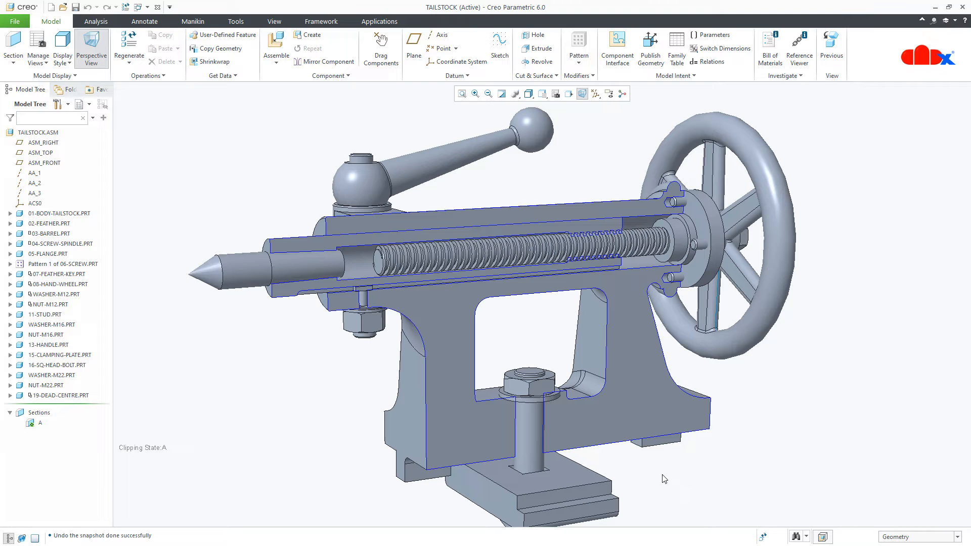
click(383, 22)
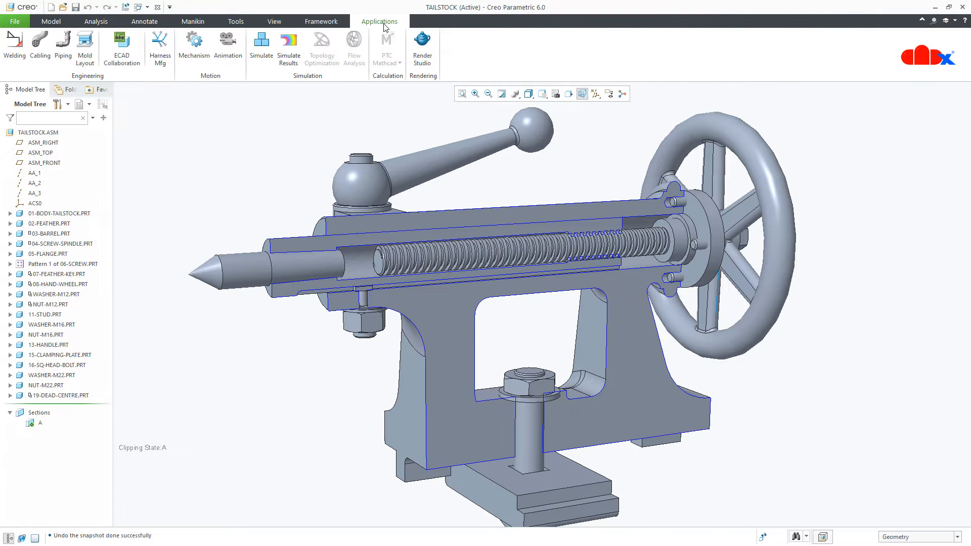
click(203, 50)
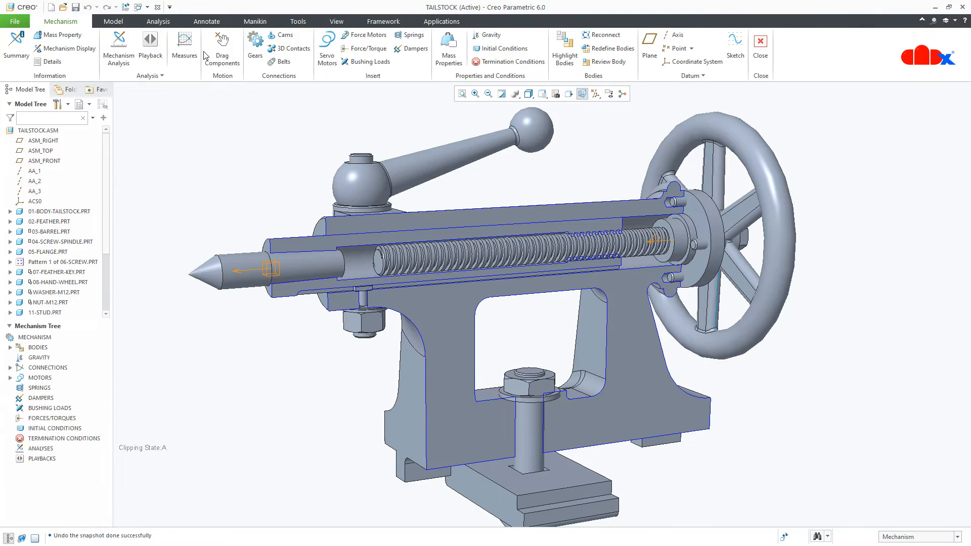
- Test the handwheel's rotation and the barrel's sliding separately in Mechanism mode, cancelling the trial movements
click(226, 56)
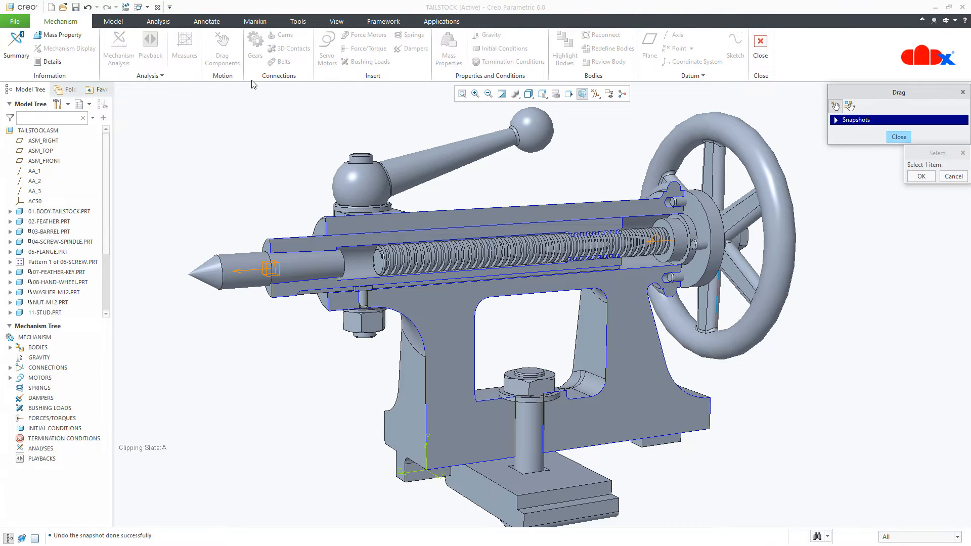
click(697, 134)
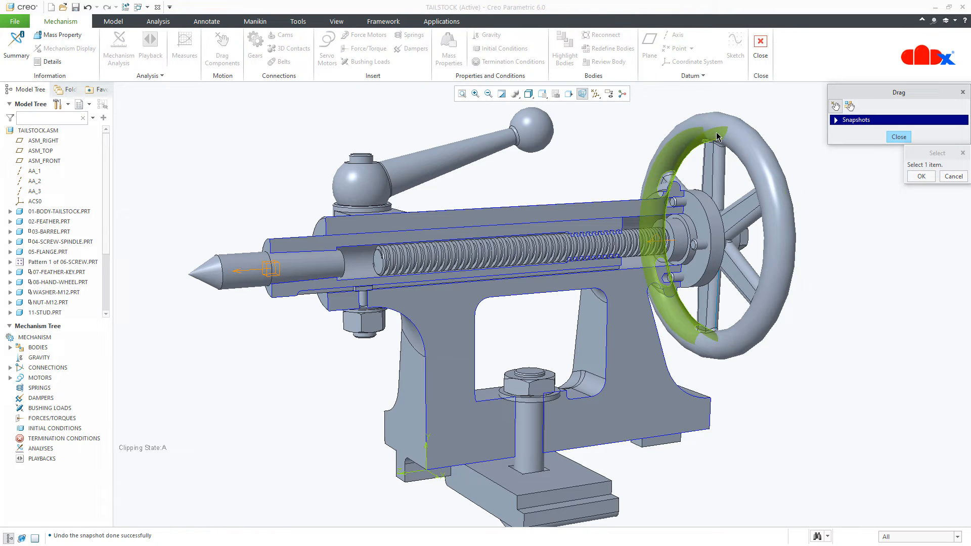
click(747, 161)
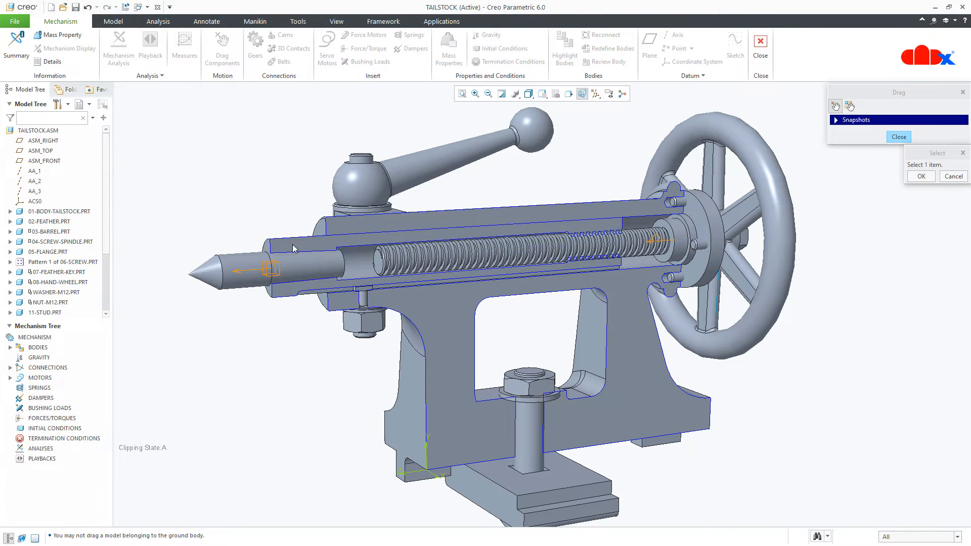
click(313, 247)
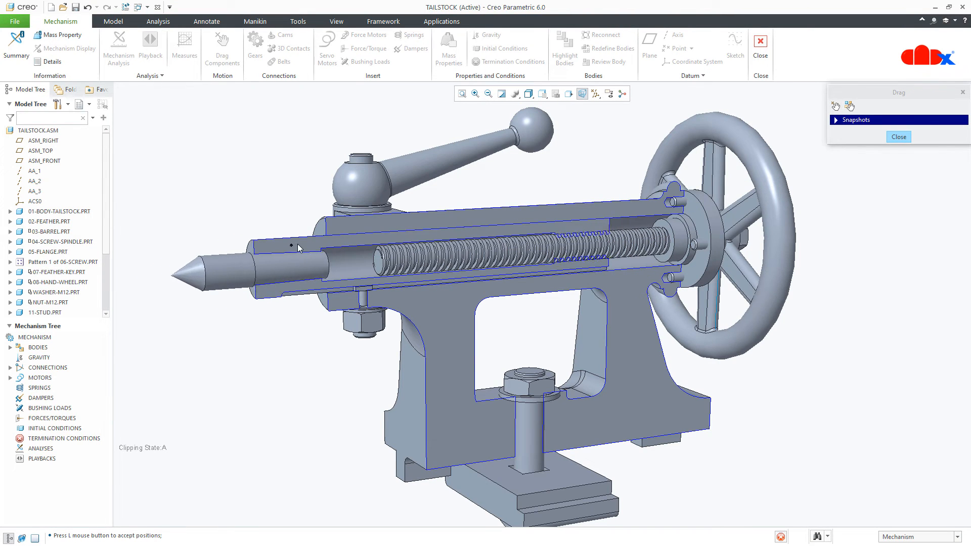
middle_click(282, 330)
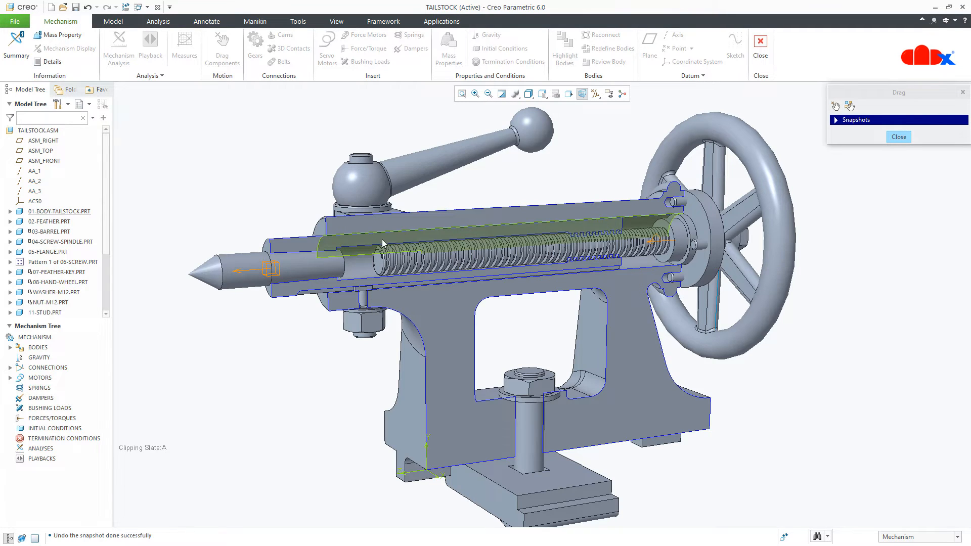
middle_click(322, 424)
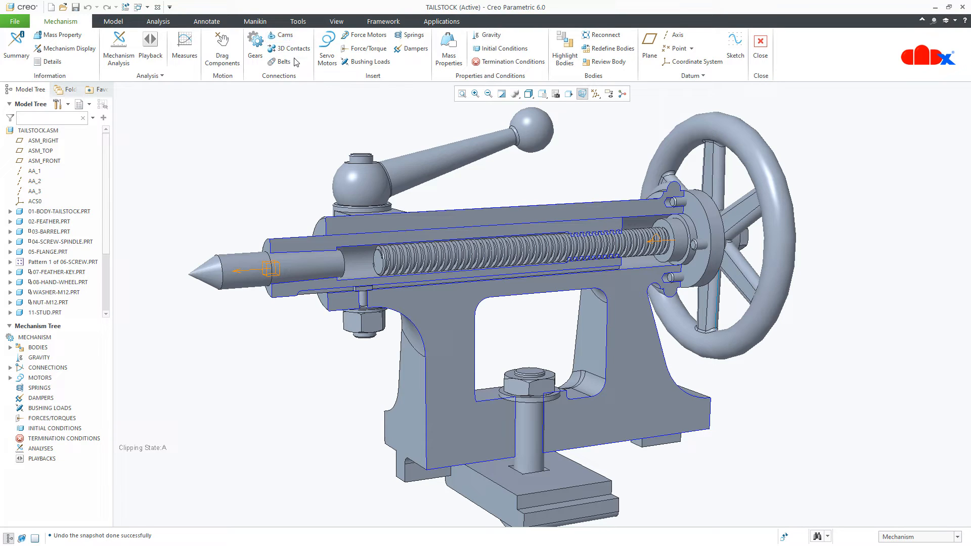
- Start a Generic gear pair with the screw spindle's rotation axis as Gear1 and a pitch circle diameter of 34.5 mm
click(257, 50)
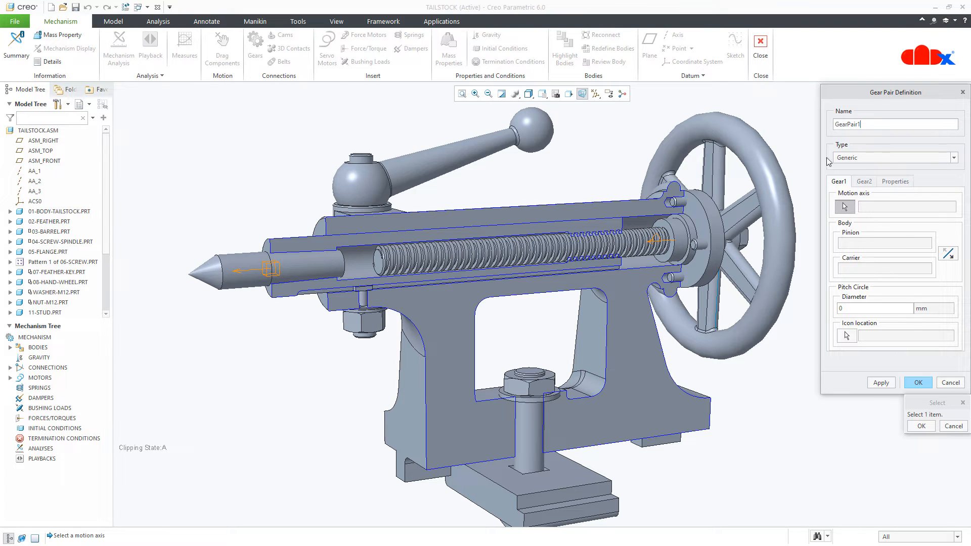
click(859, 157)
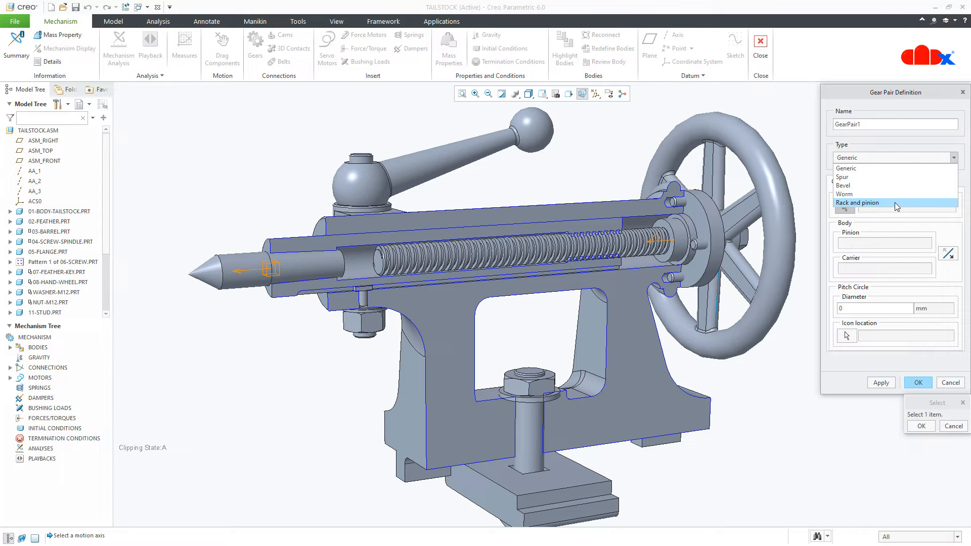
click(893, 170)
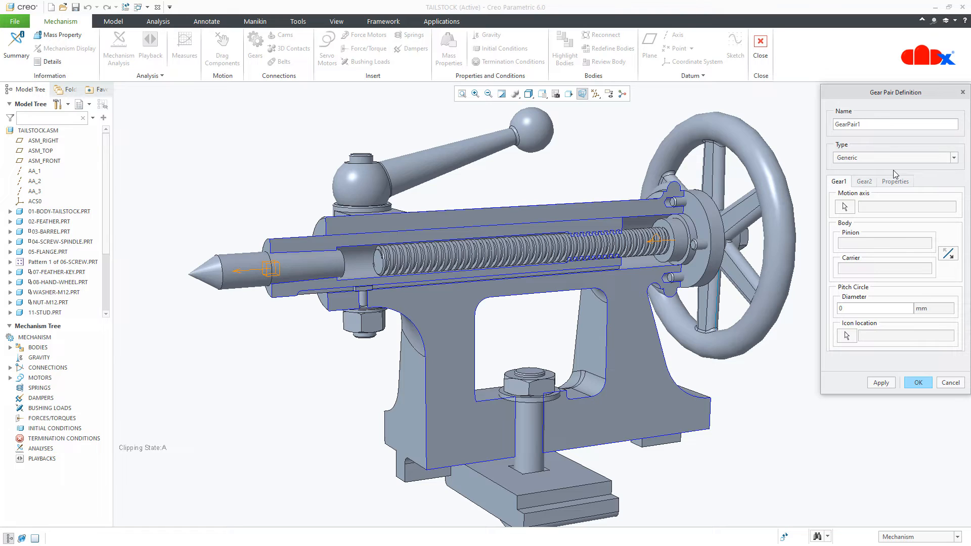
click(862, 185)
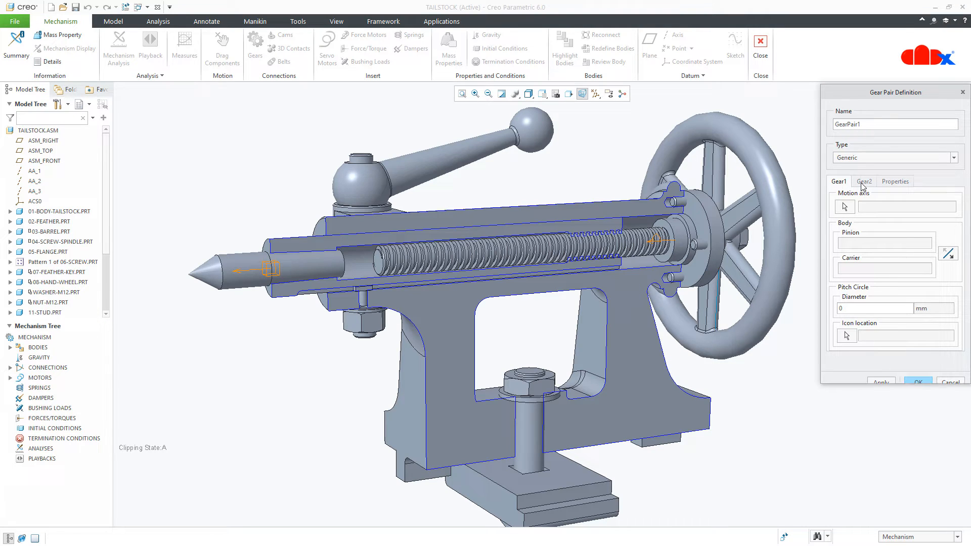
click(889, 185)
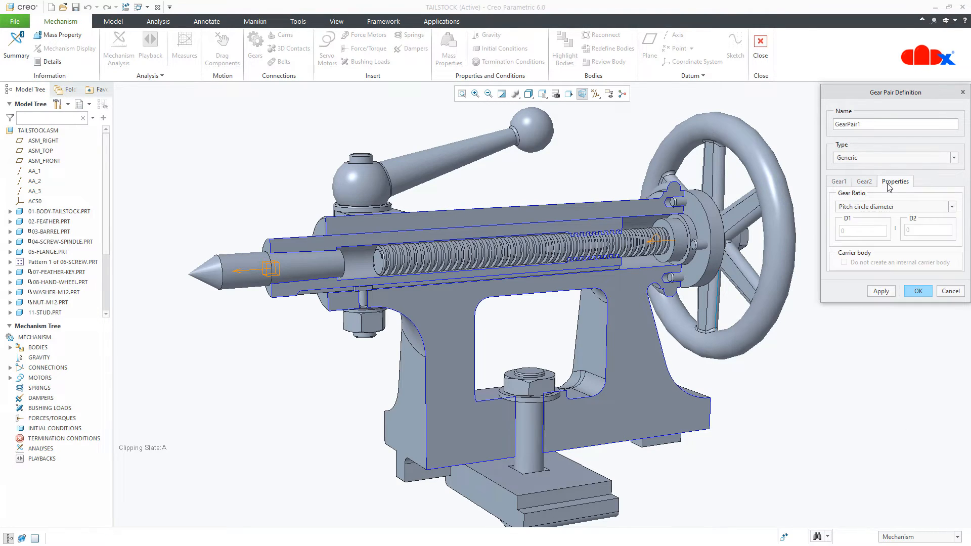
click(843, 183)
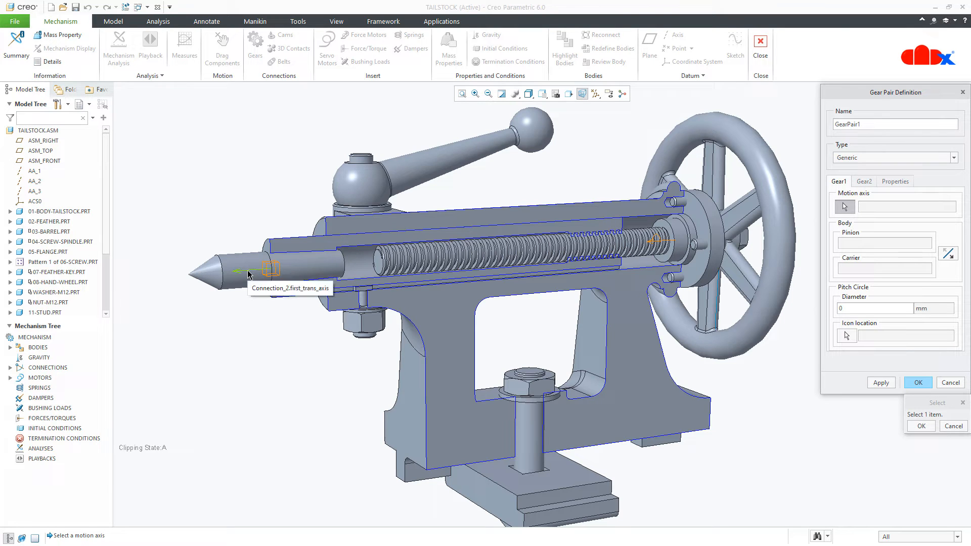
click(654, 245)
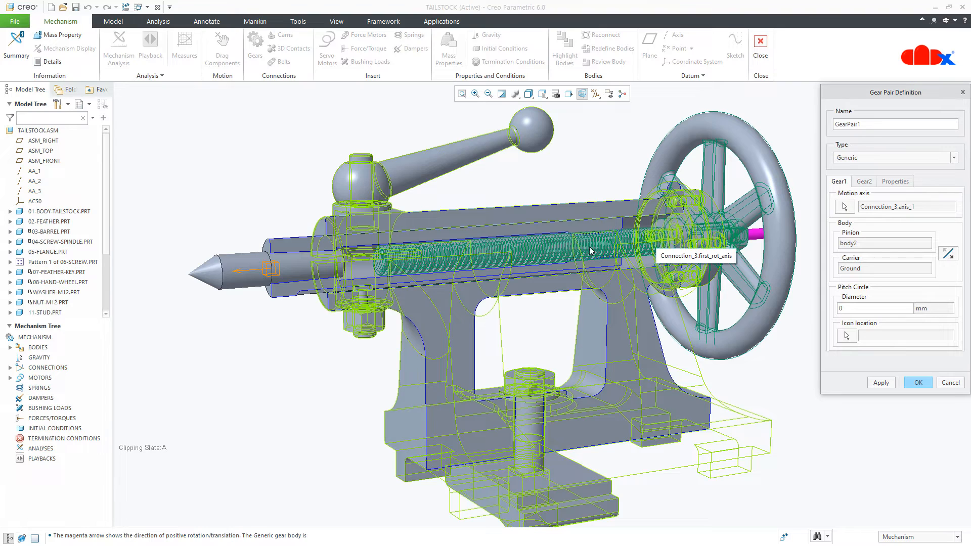
click(853, 308)
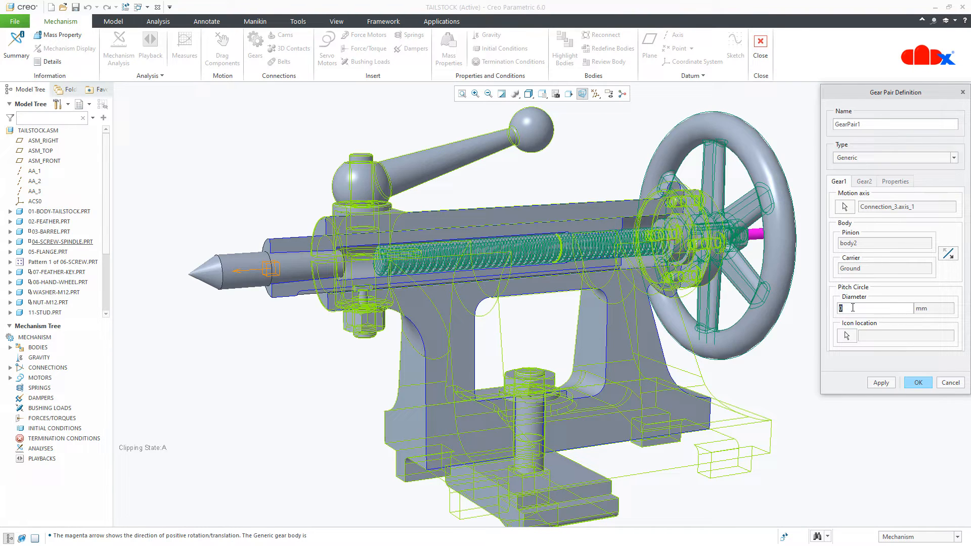
text(34.5)
key(Return)
- Assign the barrel's translation axis to Gear2, keep the rack ratio based on pitch circle diameter and accept the gear pair
click(866, 183)
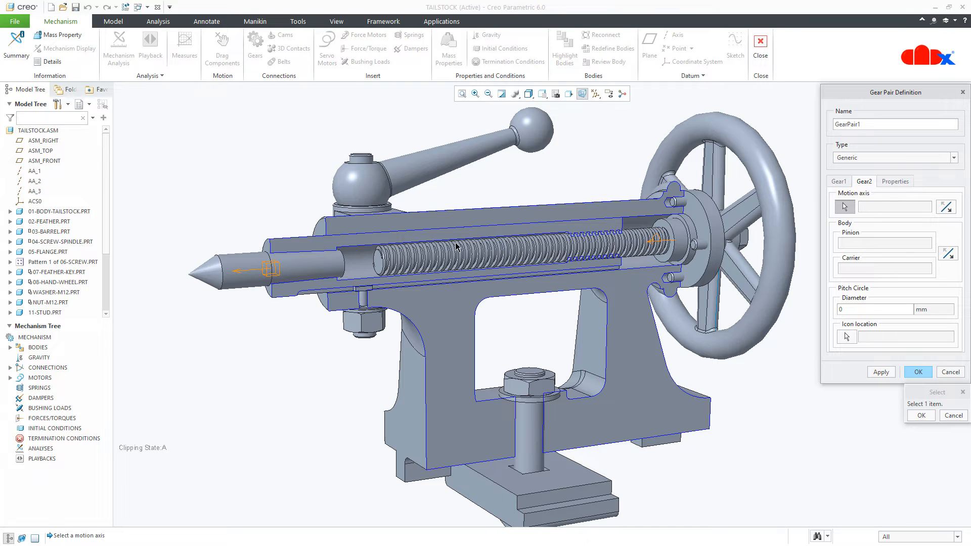
click(242, 273)
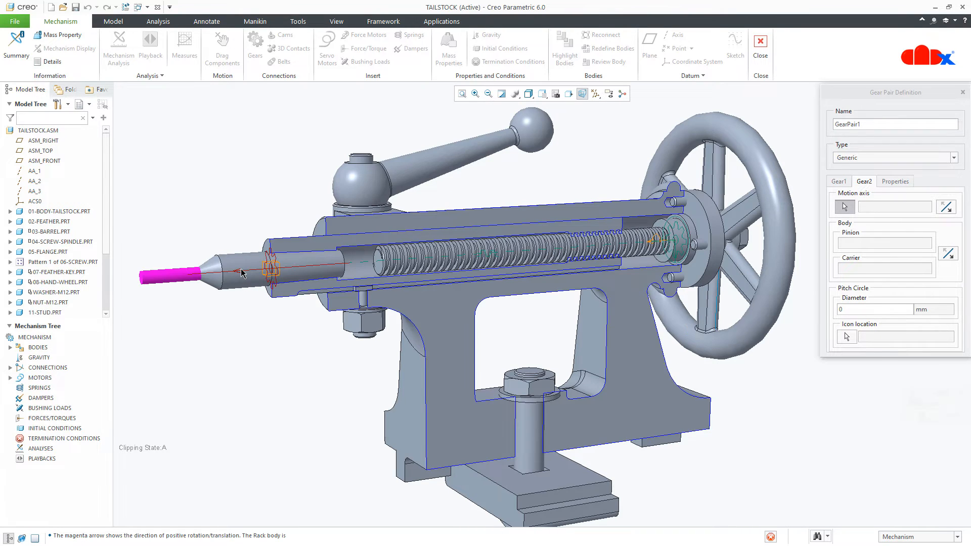
click(894, 184)
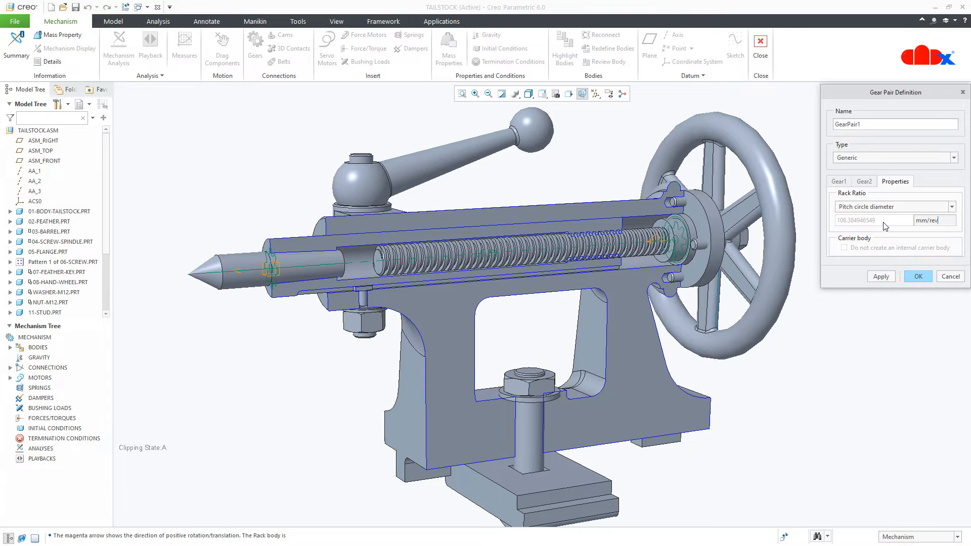
click(899, 206)
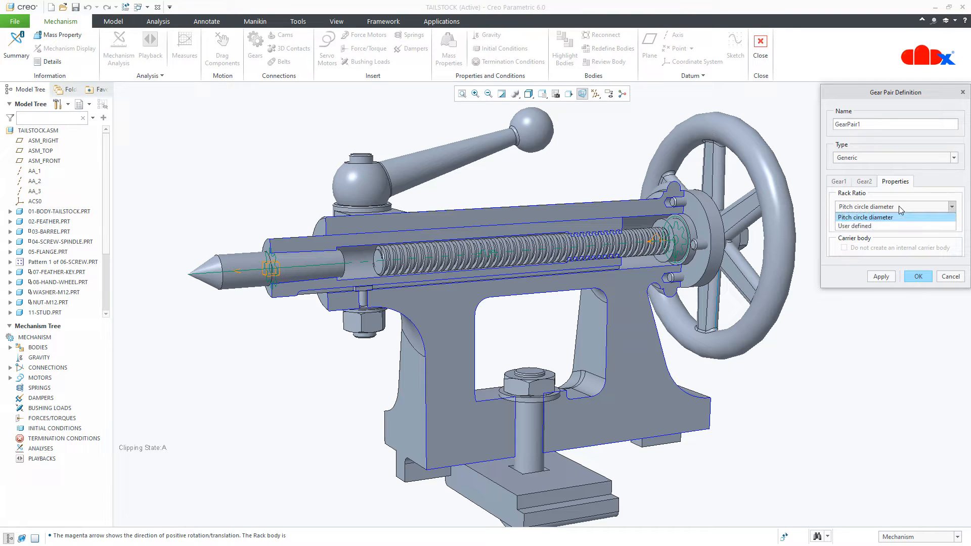
click(868, 225)
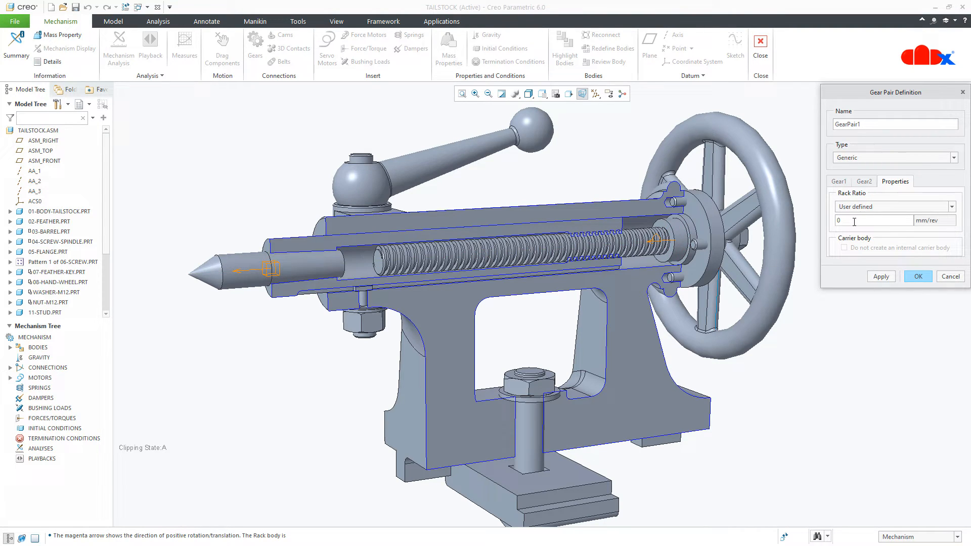
click(871, 207)
click(869, 218)
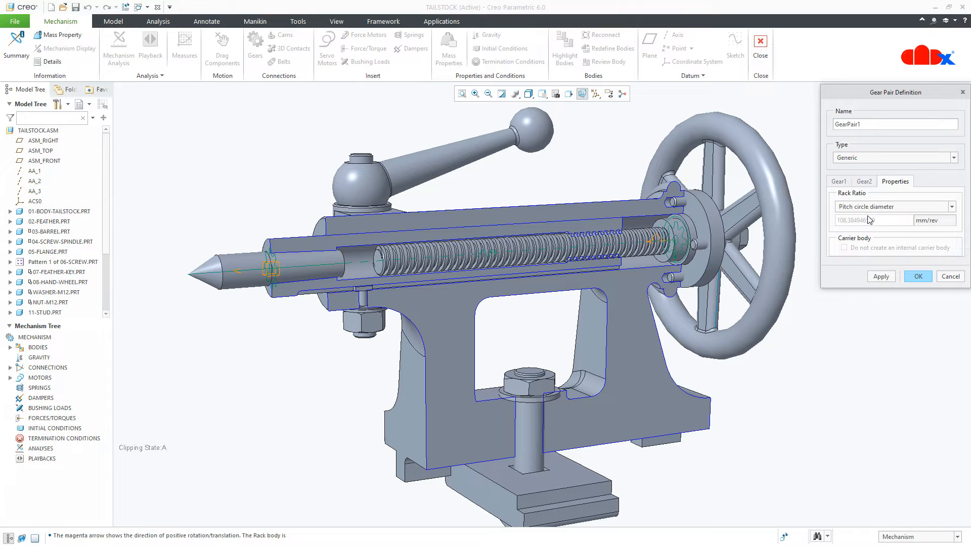
click(918, 277)
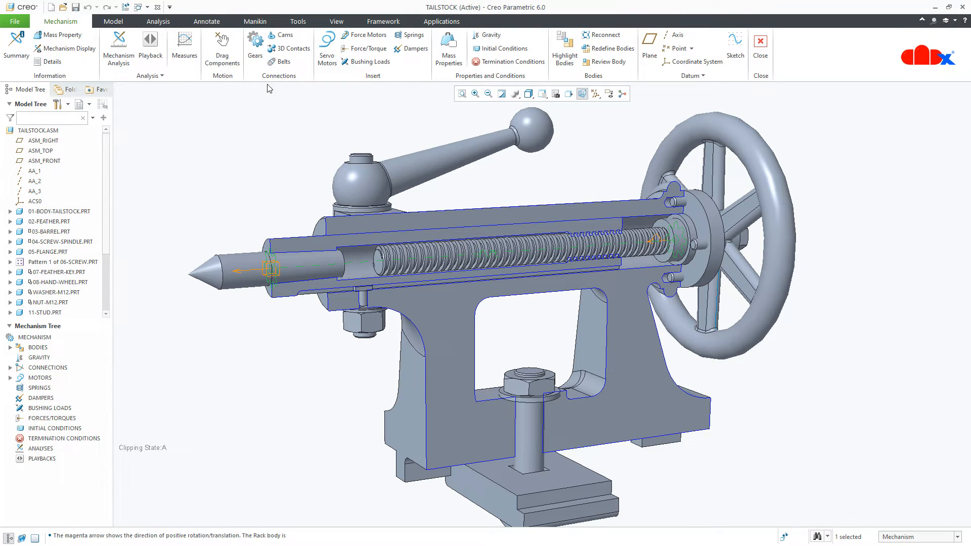
- Test the coupled motion by rotating the handwheel with Drag Components, cancel the trial movement and leave the tool
click(222, 48)
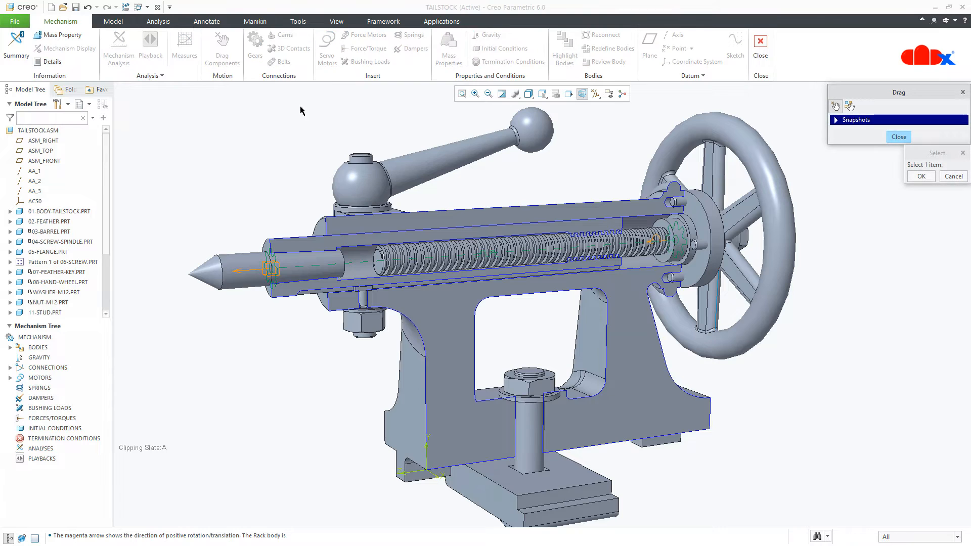
click(763, 168)
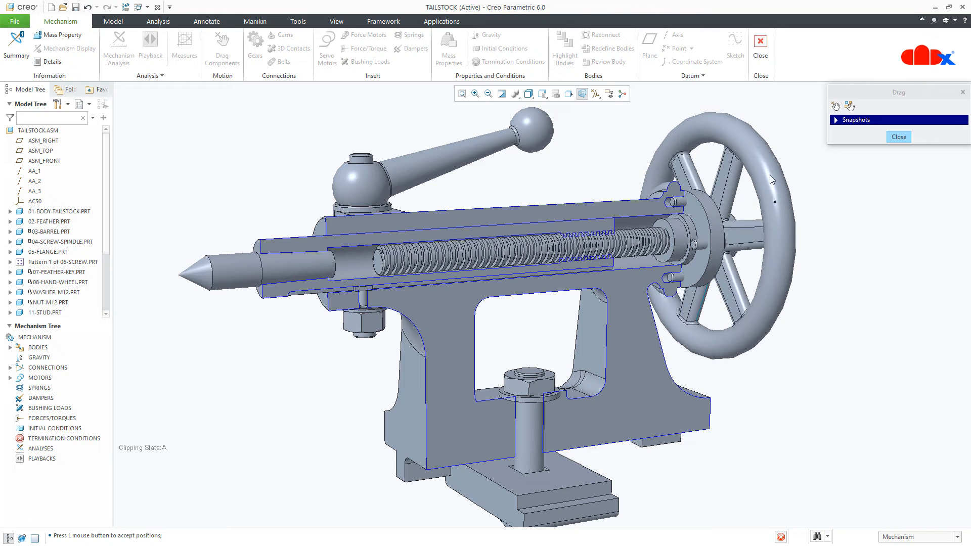
middle_click(772, 207)
middle_click(829, 234)
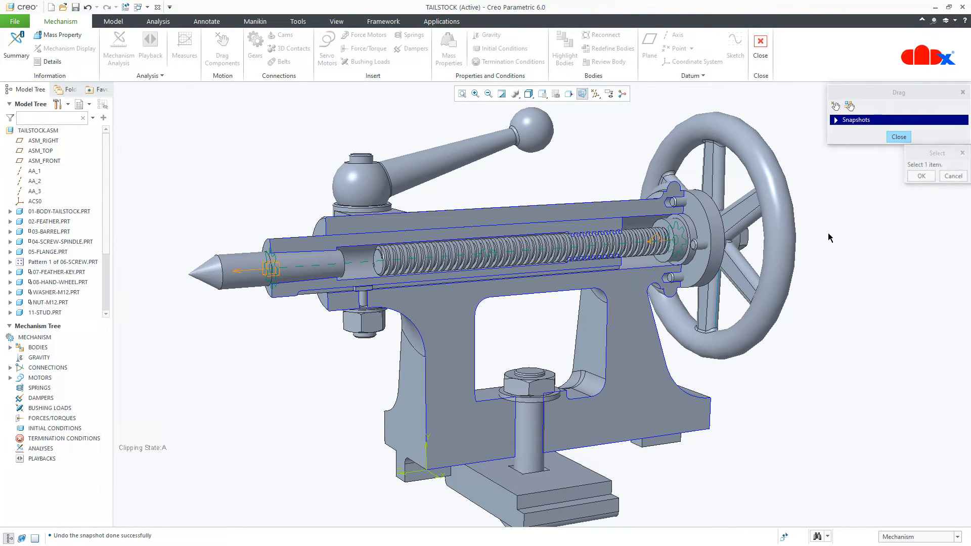
middle_click(829, 238)
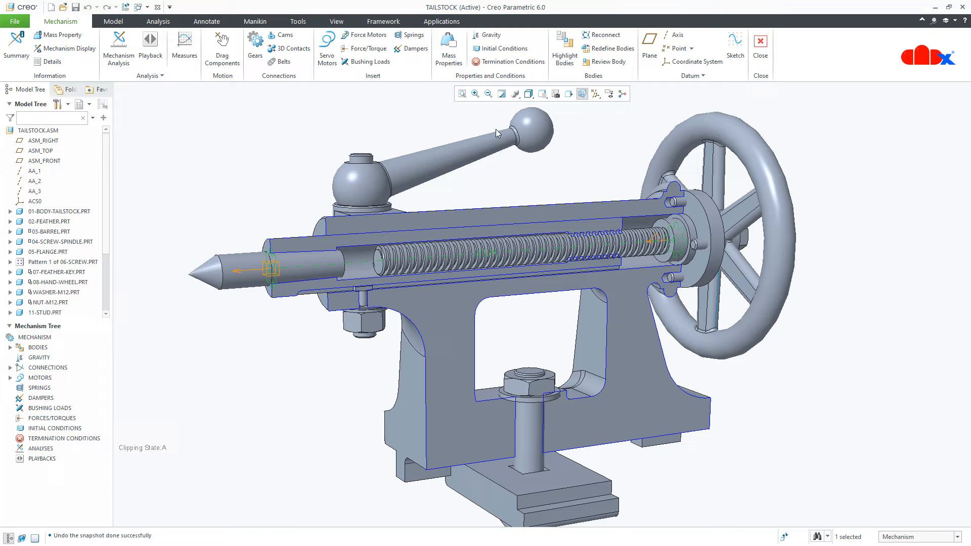
- Start a servo motor on the screw spindle's rotation axis with Angular Velocity as the driven quantity
click(326, 66)
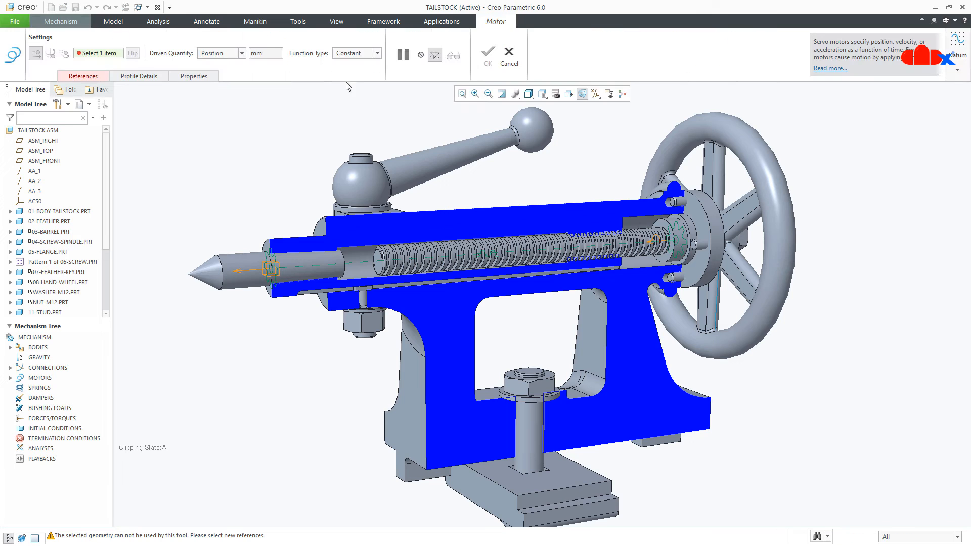
click(652, 243)
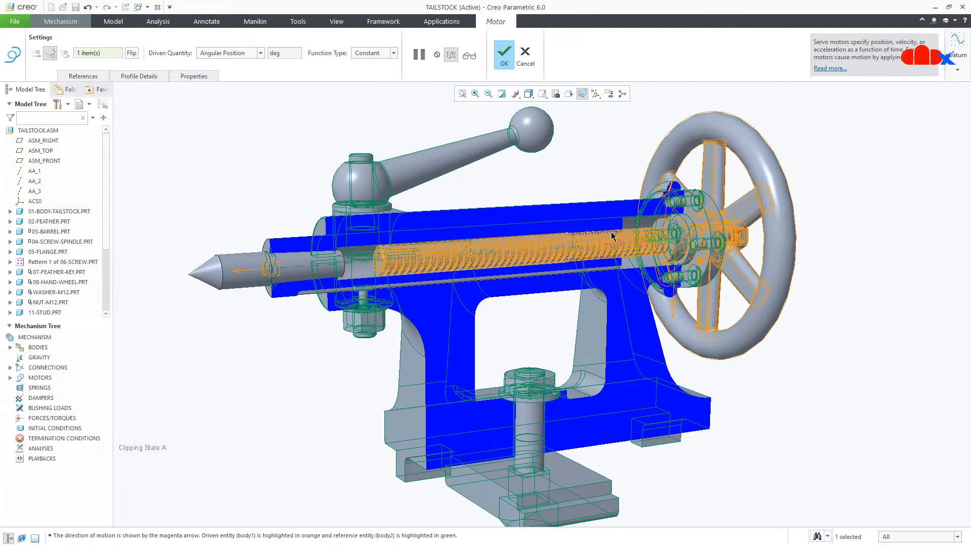
click(141, 77)
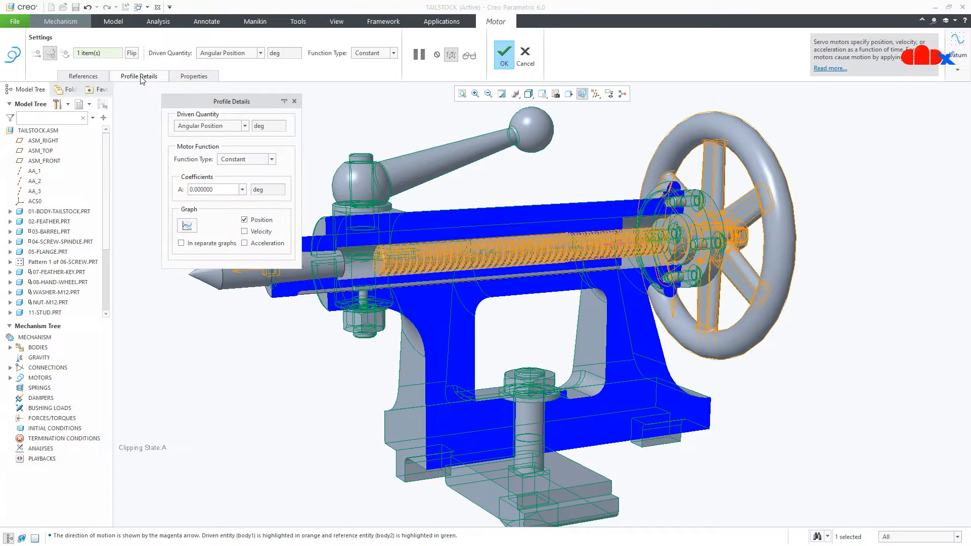
drag(215, 101, 198, 108)
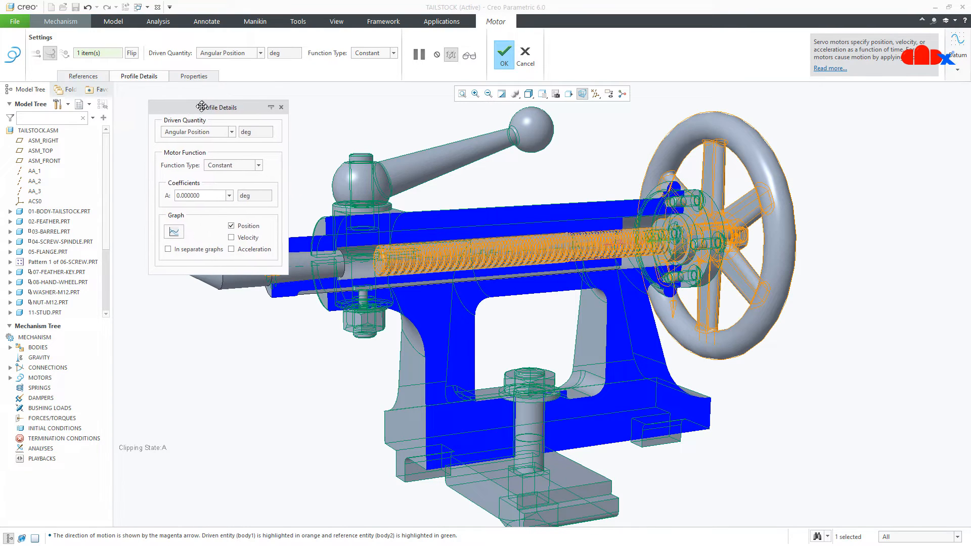
click(202, 134)
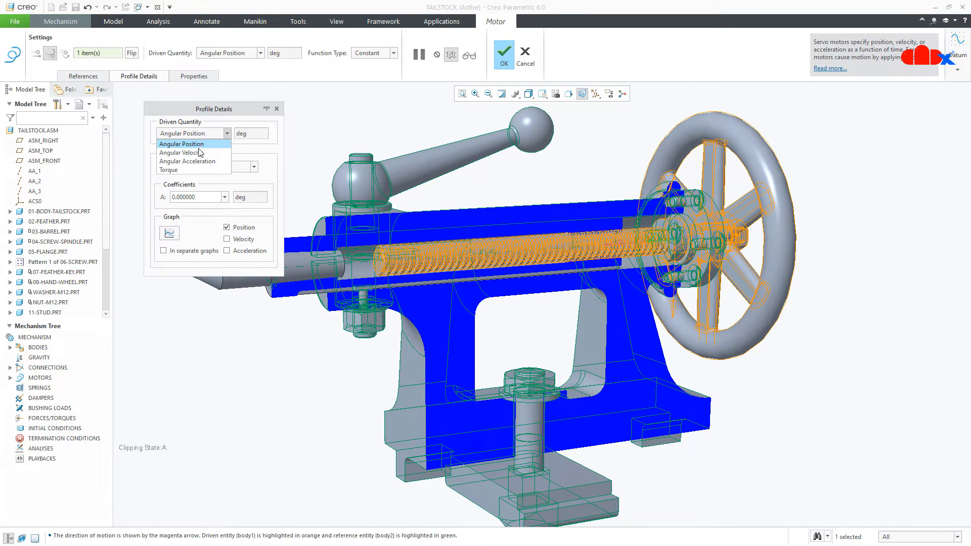
click(200, 153)
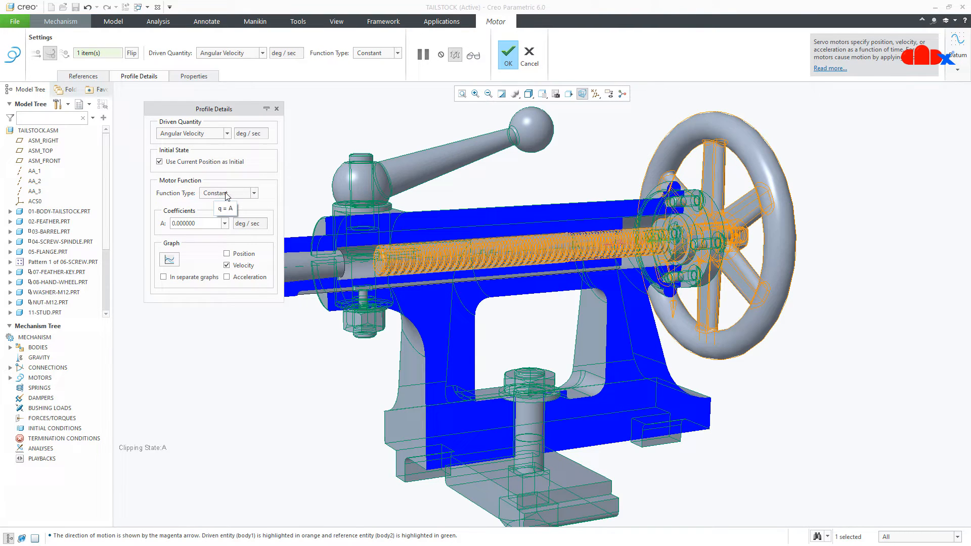
- Keep the motor function type Constant, set coefficient A to 45 deg/sec and repaint the view
click(254, 193)
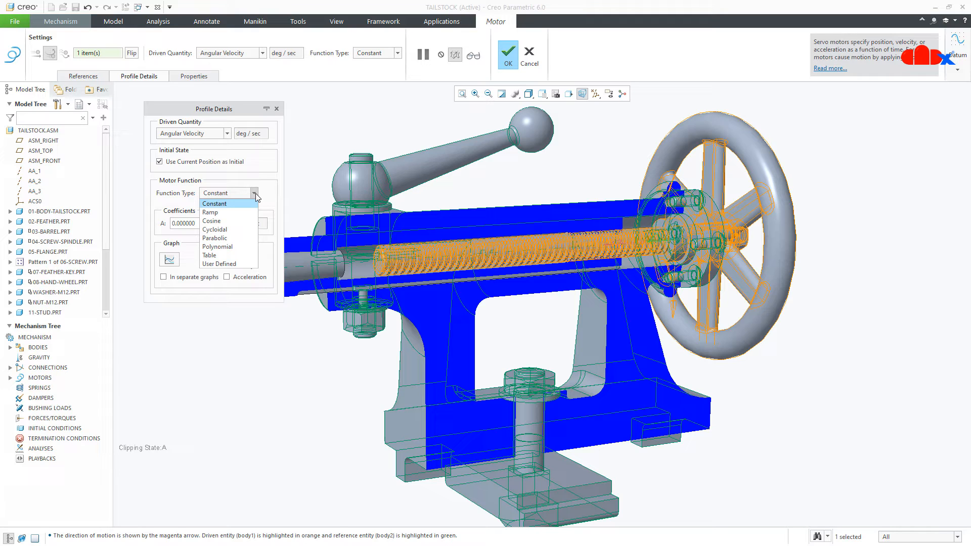
click(256, 193)
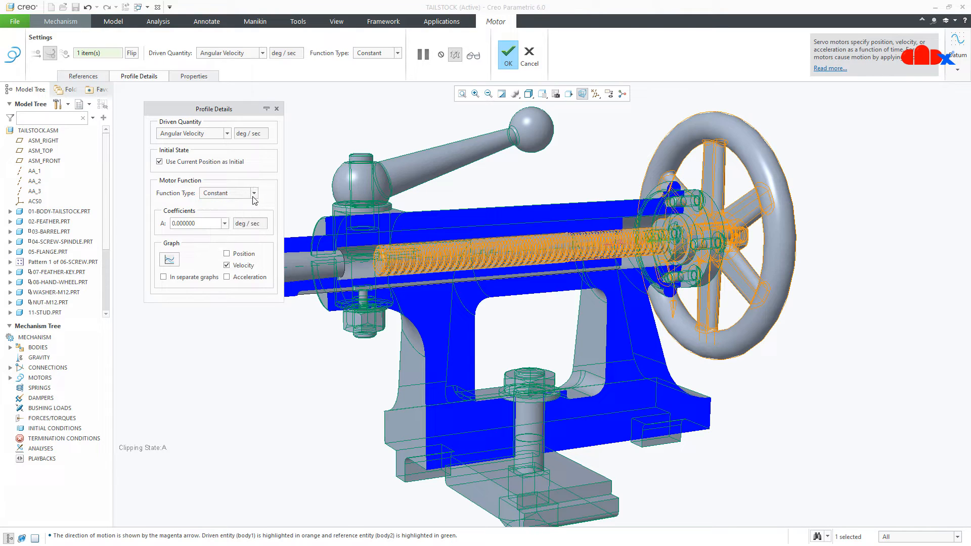
double_click(215, 225)
text(45)
key(Return)
click(502, 94)
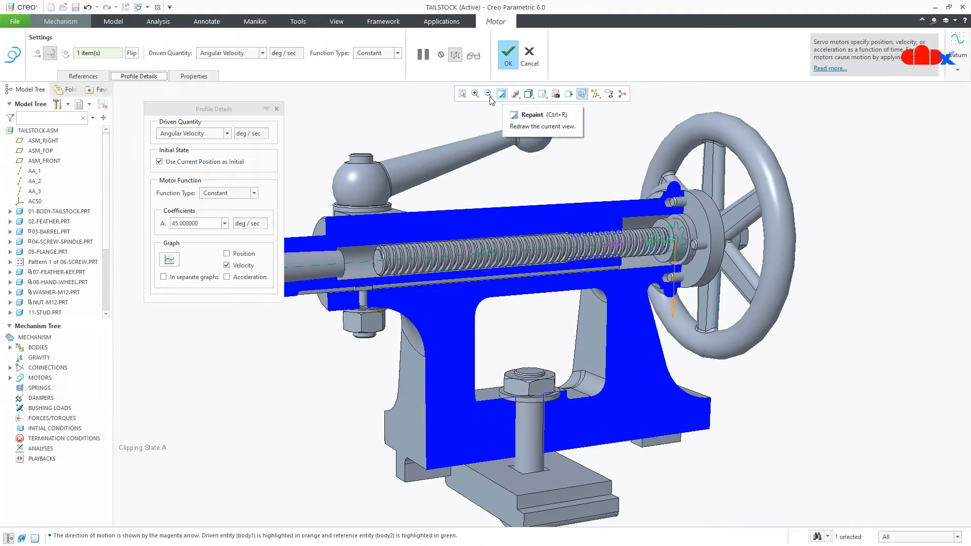
- Flip the servo motor's direction of rotation and accept the motor
click(96, 78)
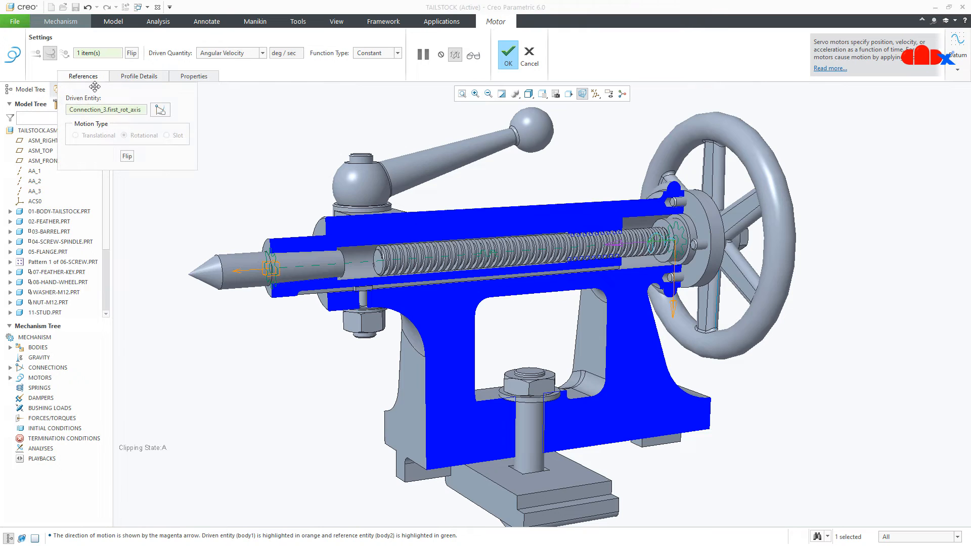
click(129, 156)
click(511, 65)
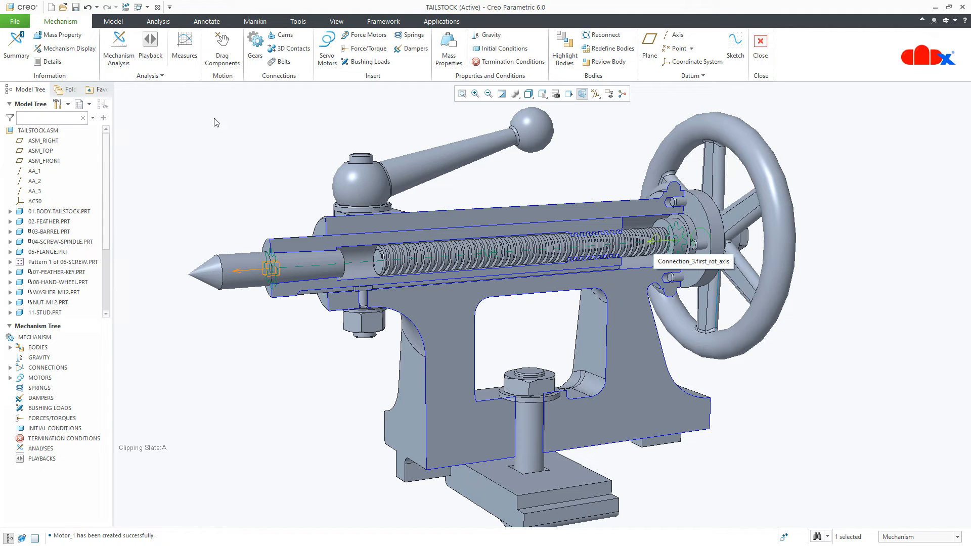
- Create a mechanism analysis of type Kinematic with an end time of 10 and run it
click(120, 60)
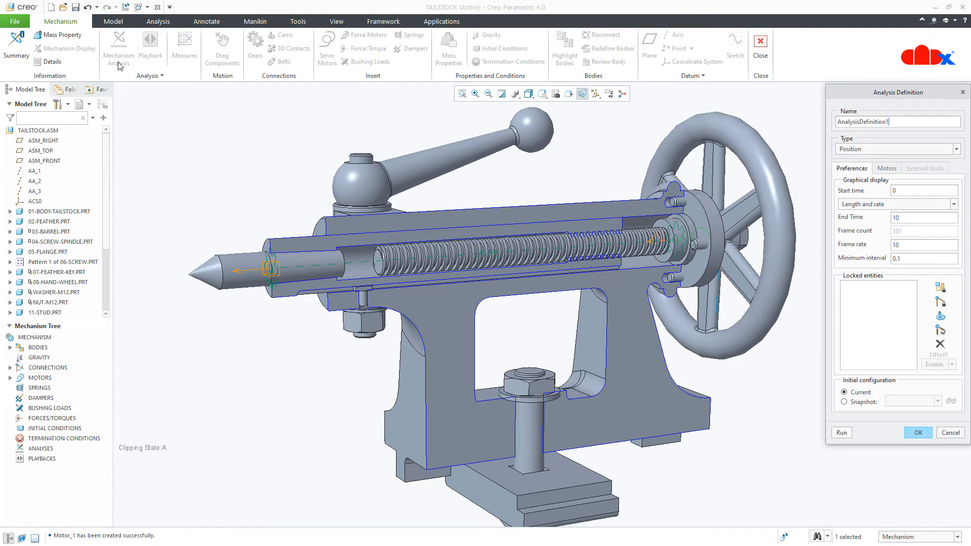
drag(845, 95, 836, 104)
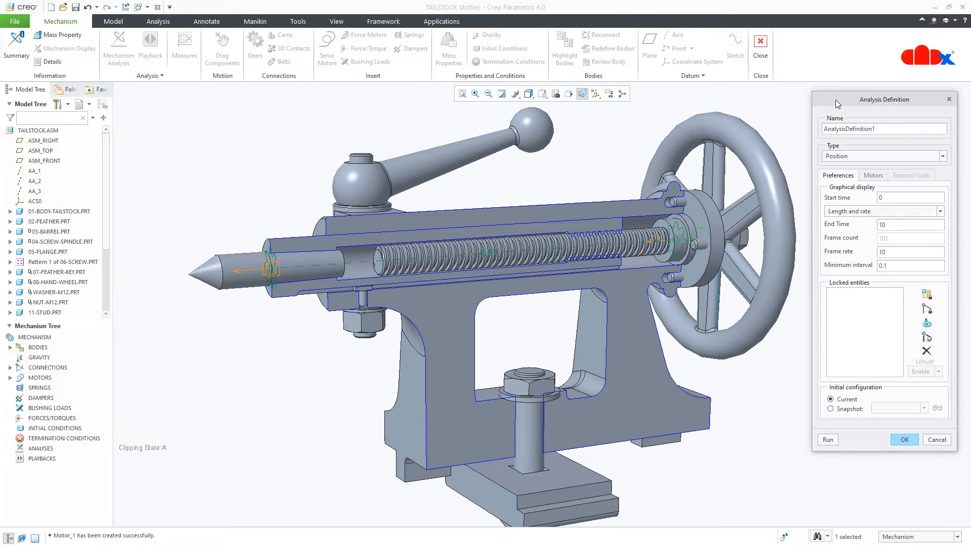
click(850, 155)
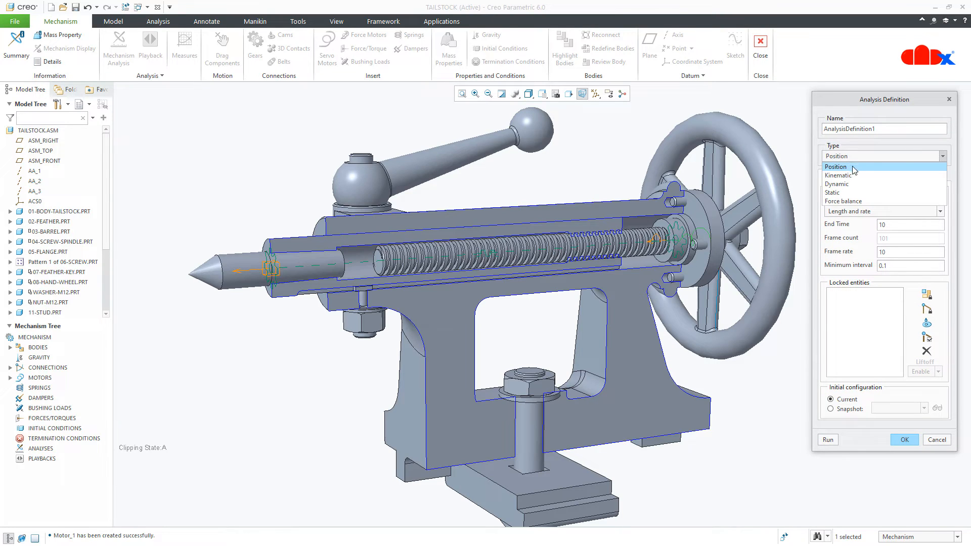
click(854, 176)
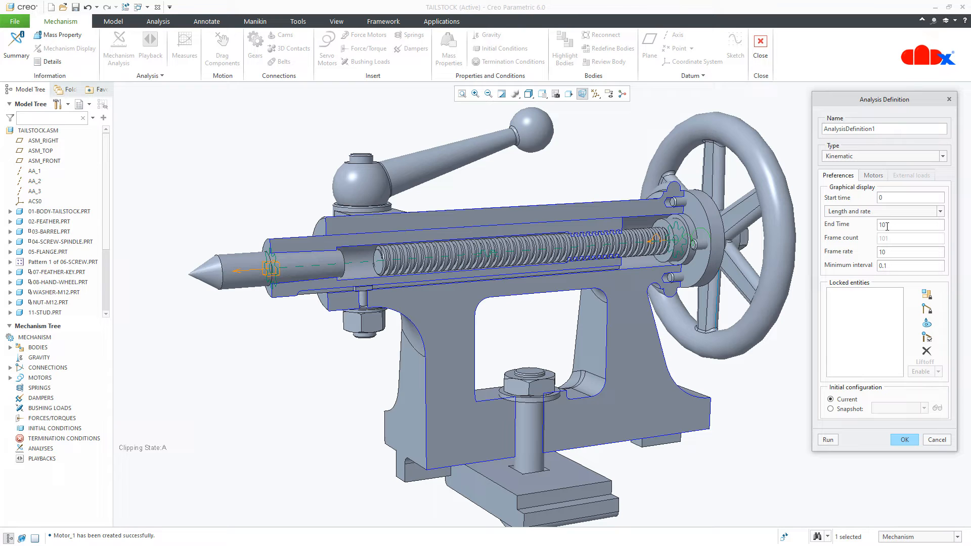
click(827, 440)
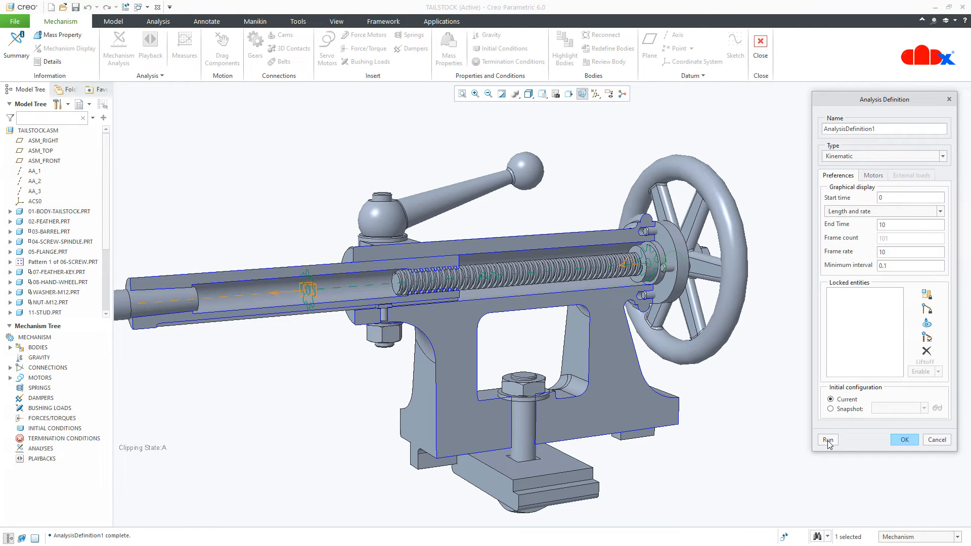
- Accept the kinematic analysis definition and open its playback result for animation
click(903, 439)
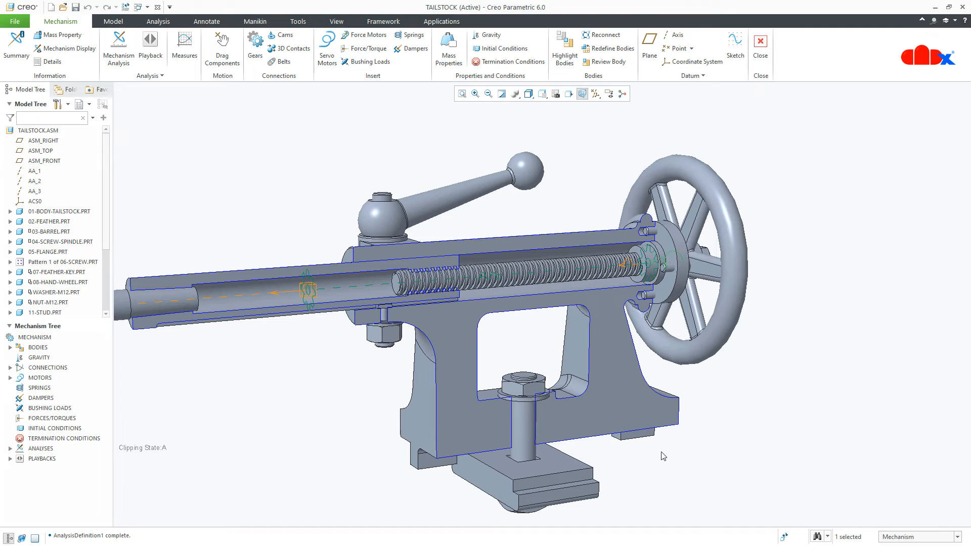
click(11, 448)
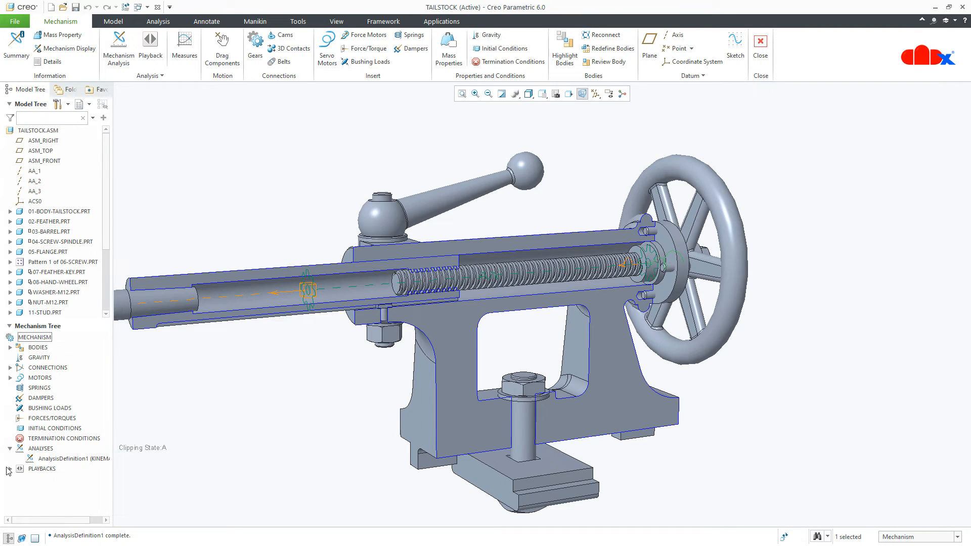
click(11, 470)
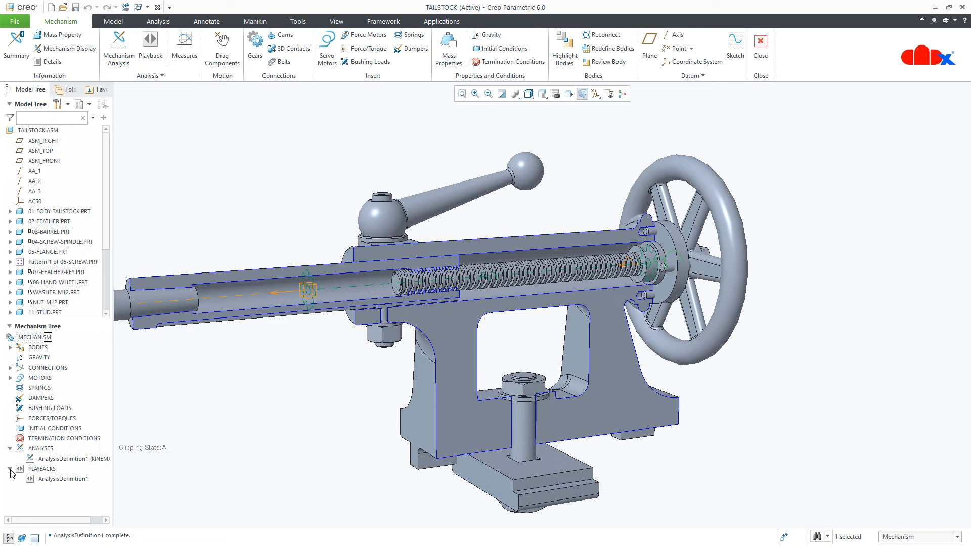
click(39, 479)
click(44, 446)
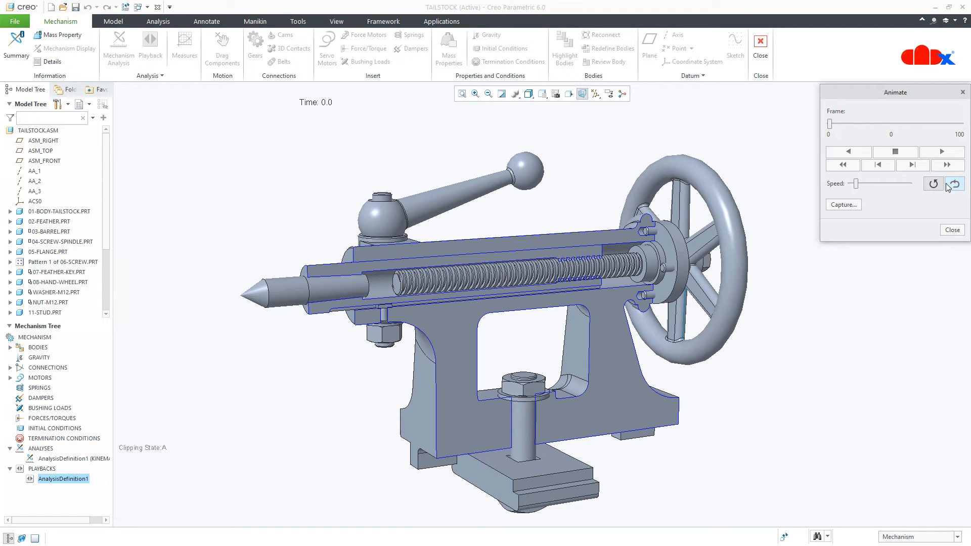
- Play the tailstock animation at maximum speed and close the playback
drag(856, 184, 921, 188)
click(942, 152)
click(953, 230)
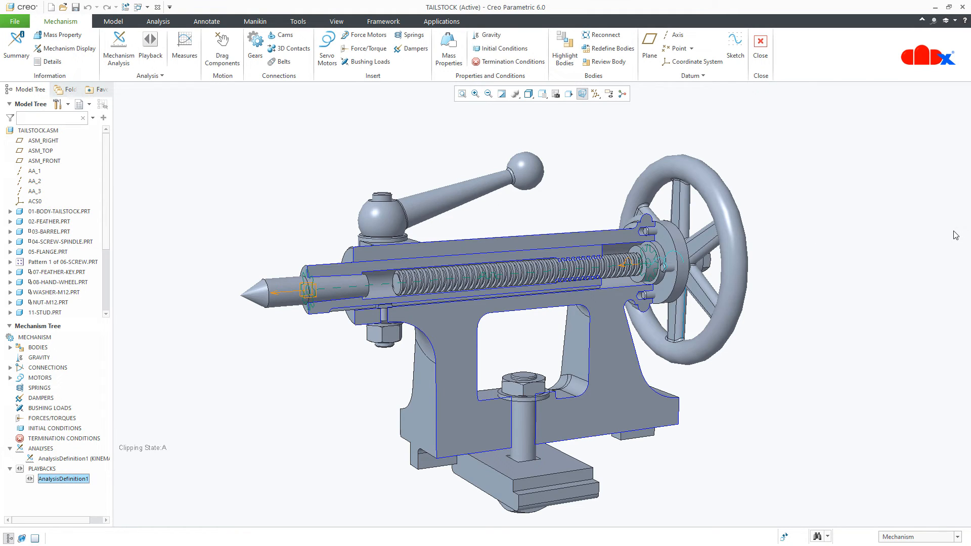
- Open Motor 1's definition for editing, show its profile details and graph the velocity profile
click(10, 378)
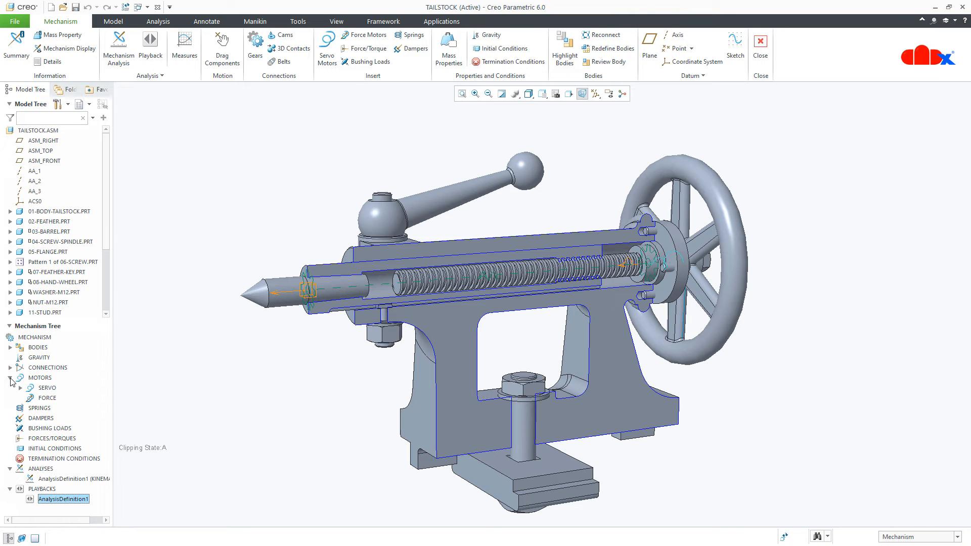
click(20, 388)
click(62, 400)
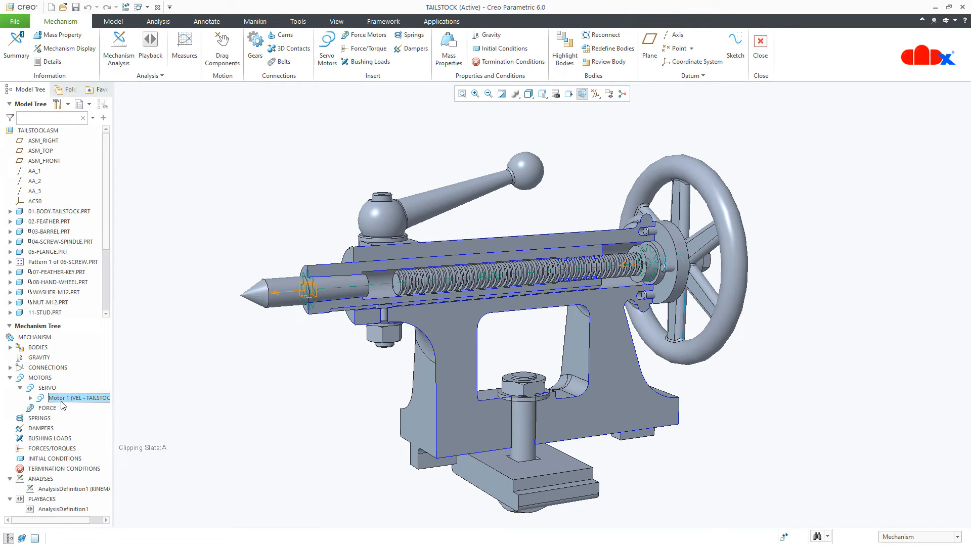
click(70, 358)
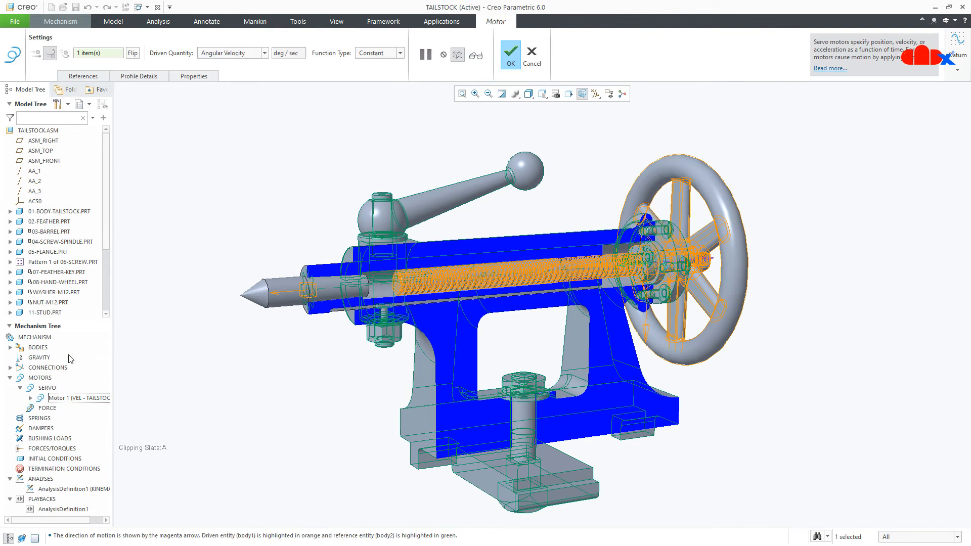
click(141, 77)
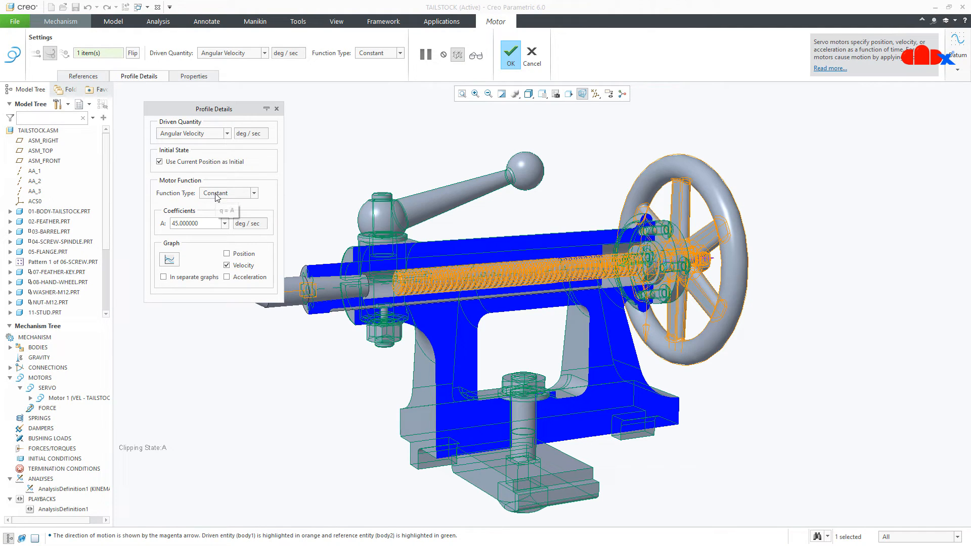
click(170, 260)
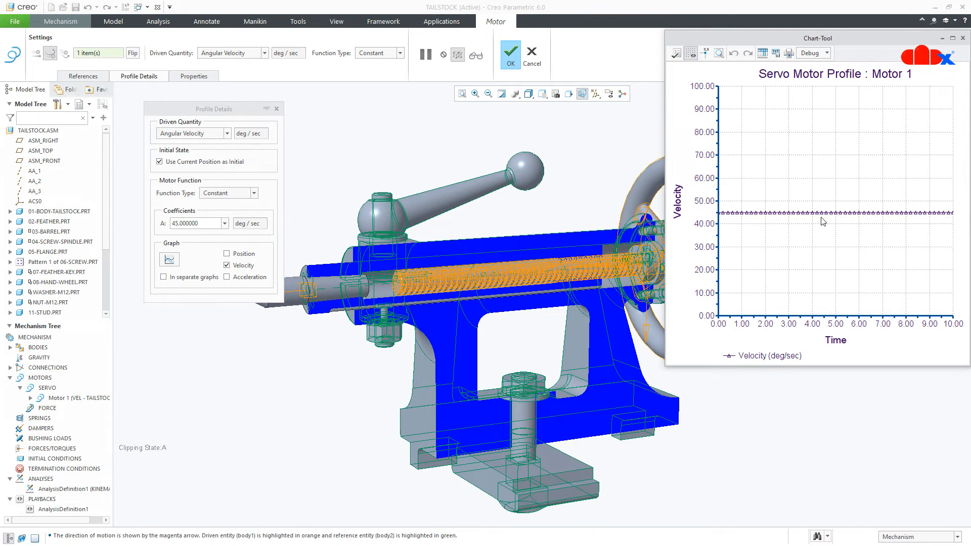
click(962, 38)
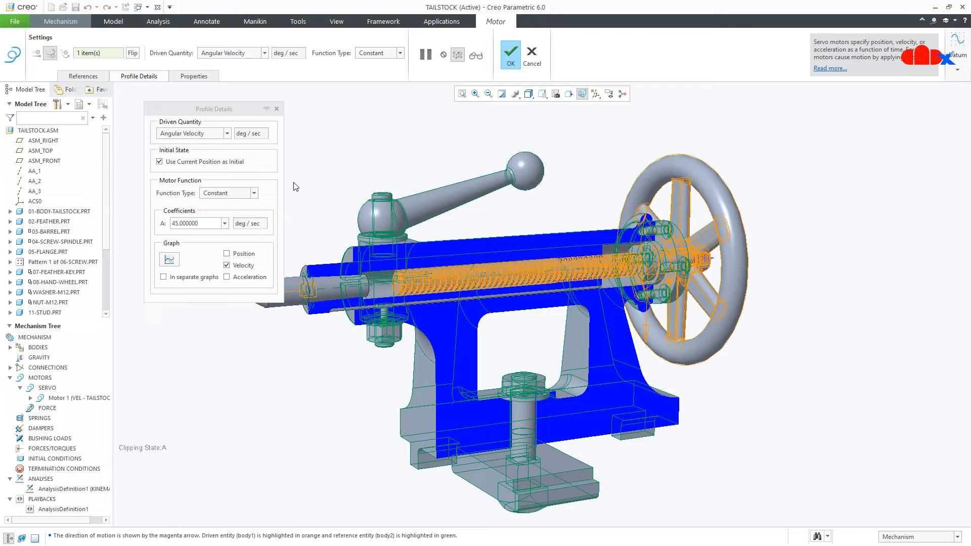
- Preview the motor's velocity graph with the Ramp and Cosine function types, return to Constant and close the graph
click(255, 194)
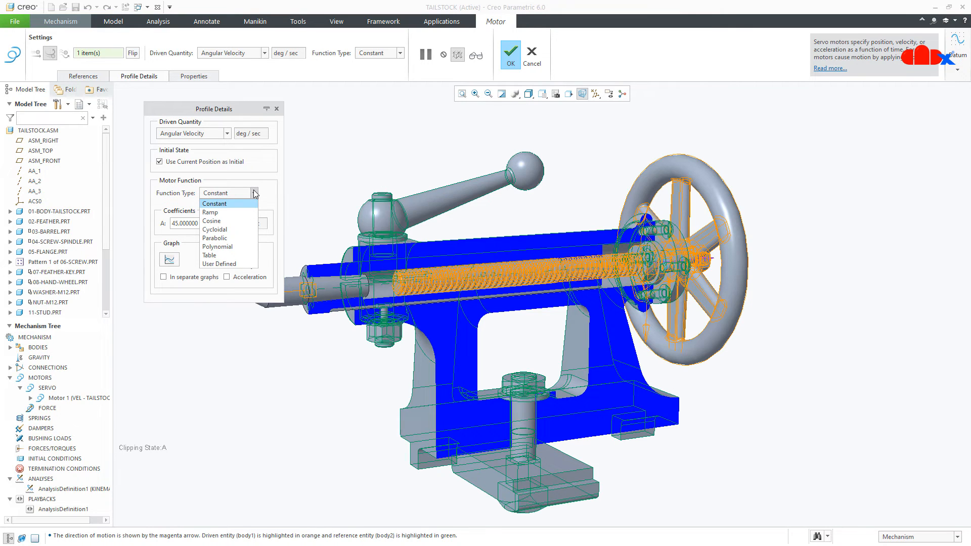
click(236, 212)
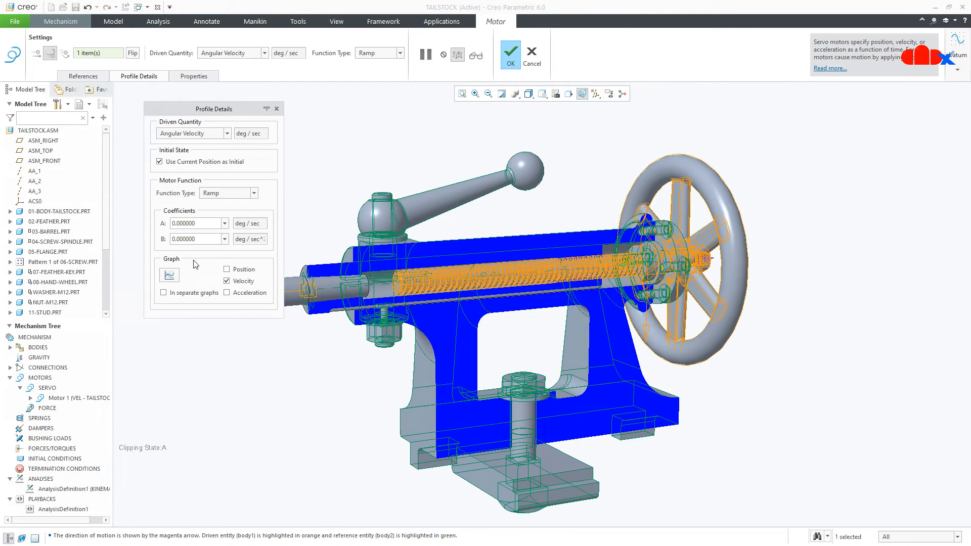
click(171, 276)
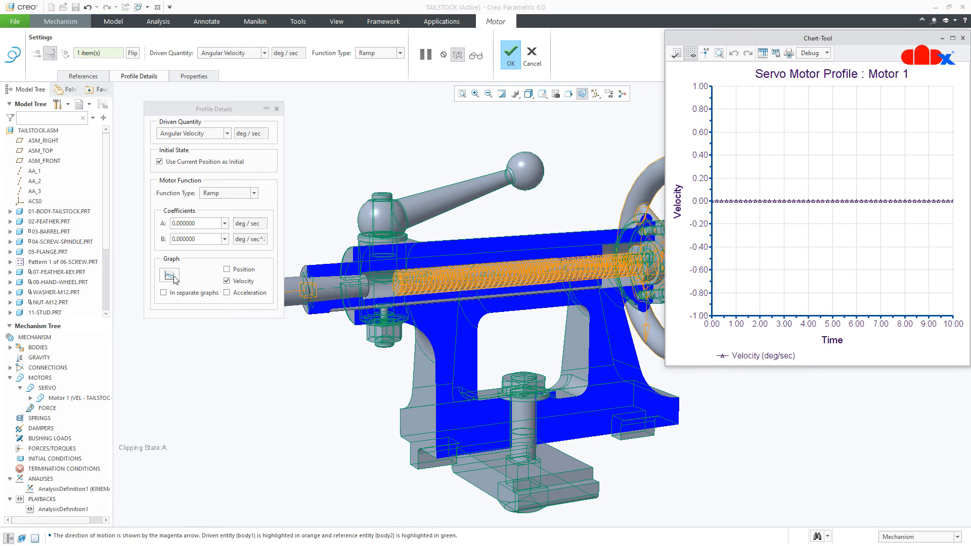
click(219, 197)
click(220, 223)
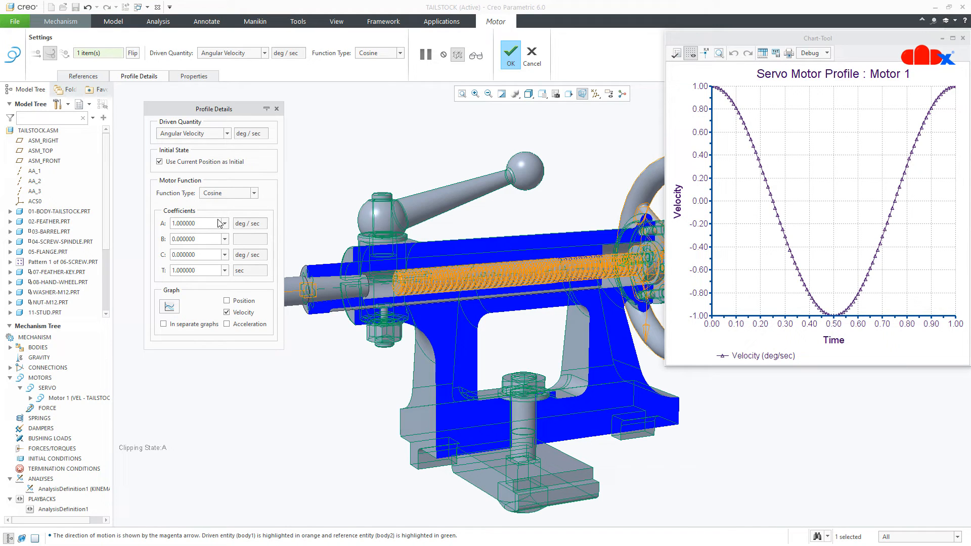
click(226, 195)
click(226, 204)
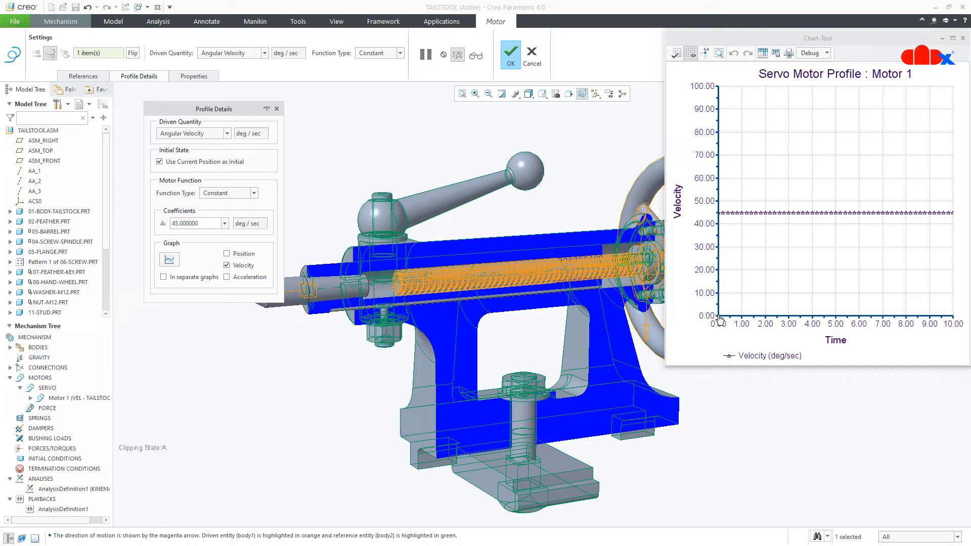
mouse_move(779, 219)
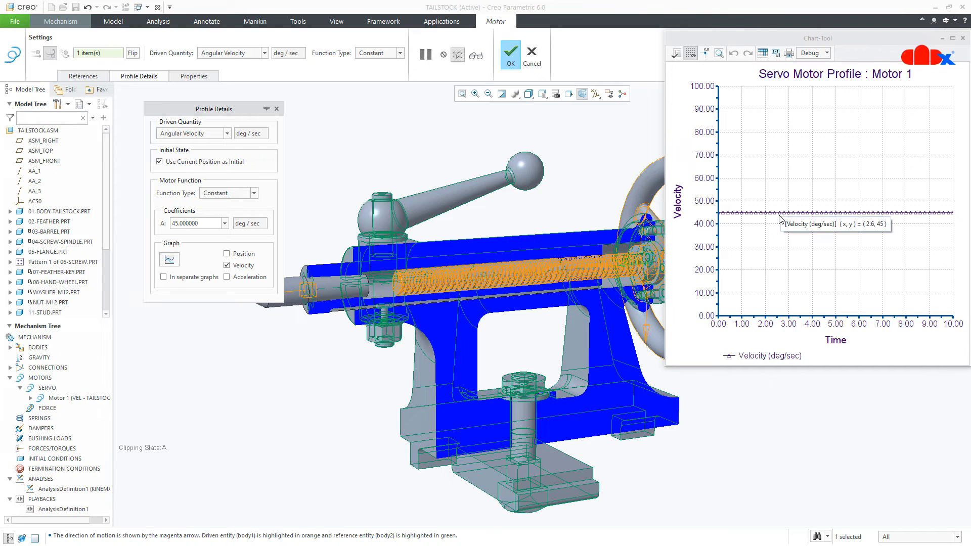
mouse_move(878, 216)
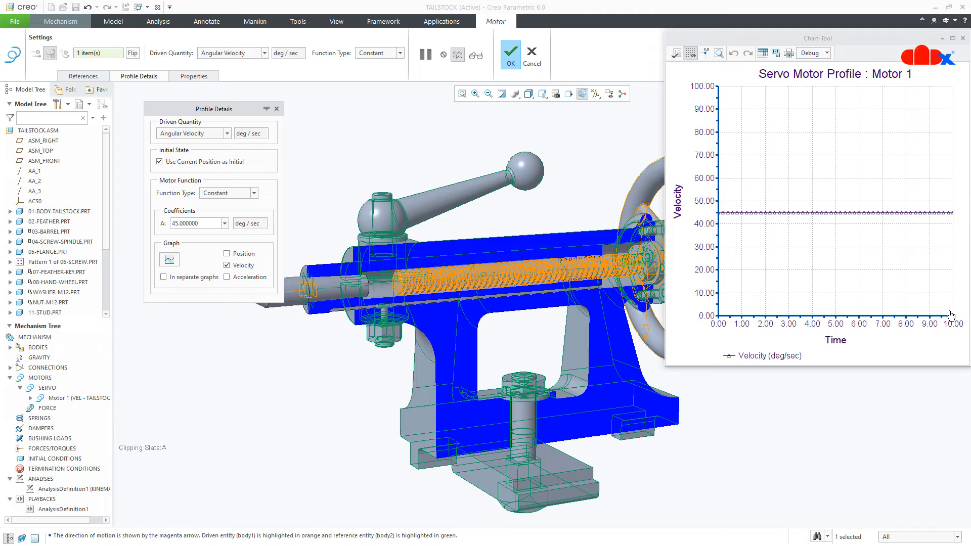
click(962, 38)
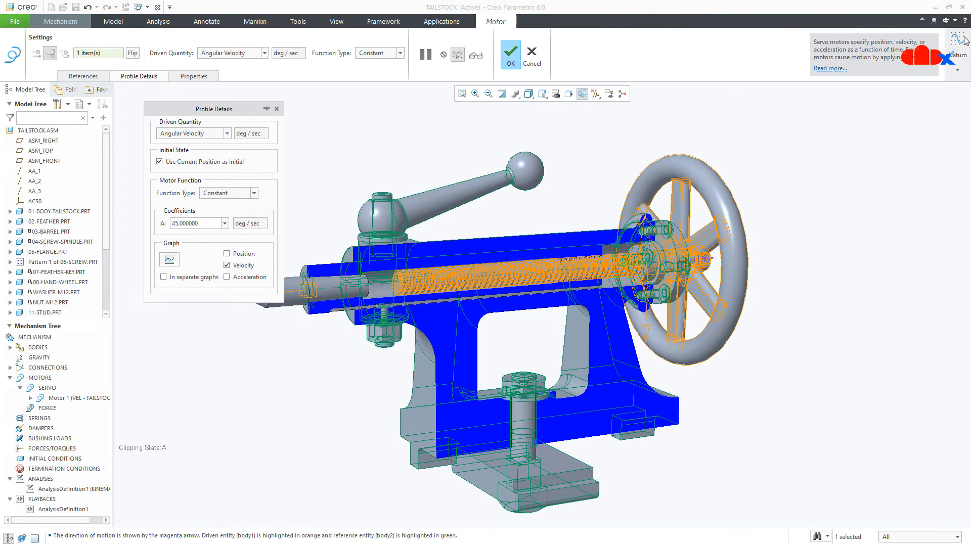
- Change the motor's function type to Table and add four rows to the table
click(240, 194)
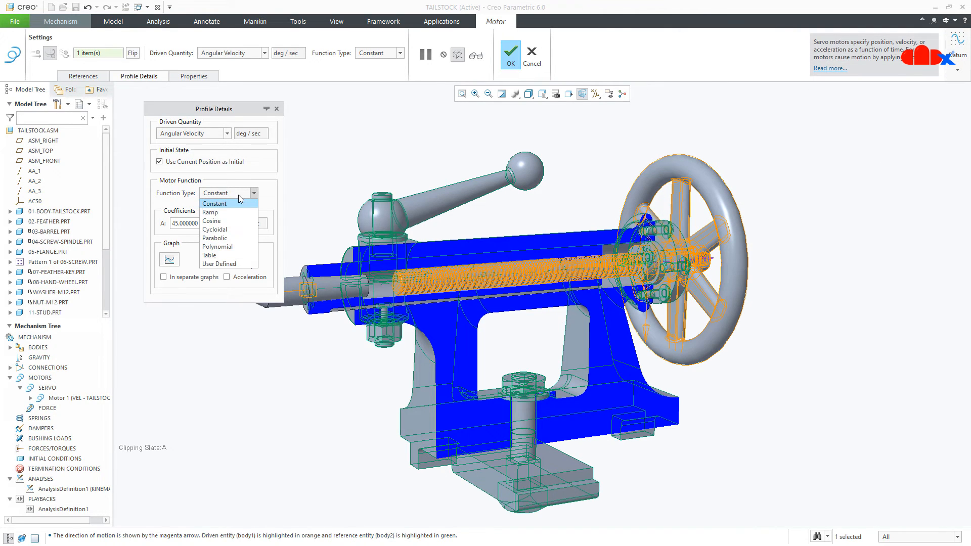
click(220, 254)
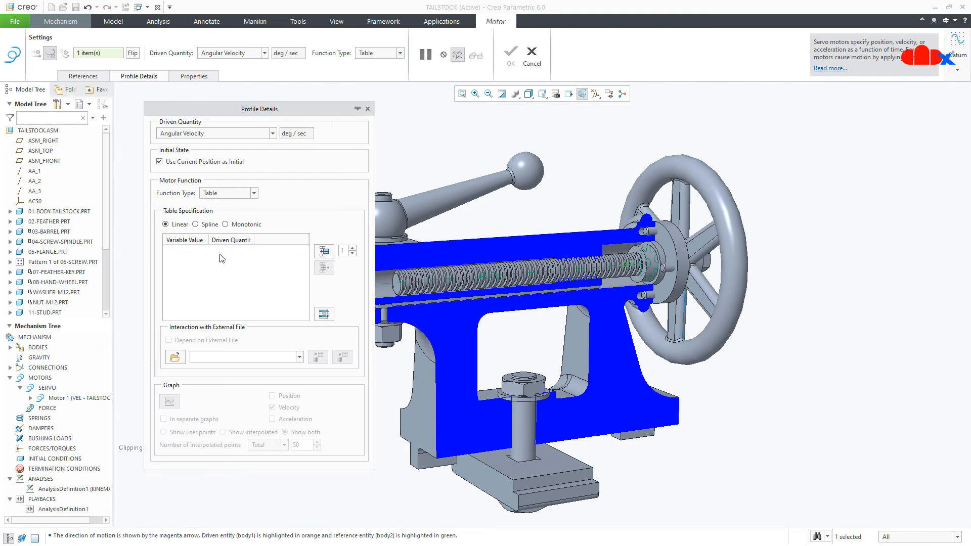
click(325, 253)
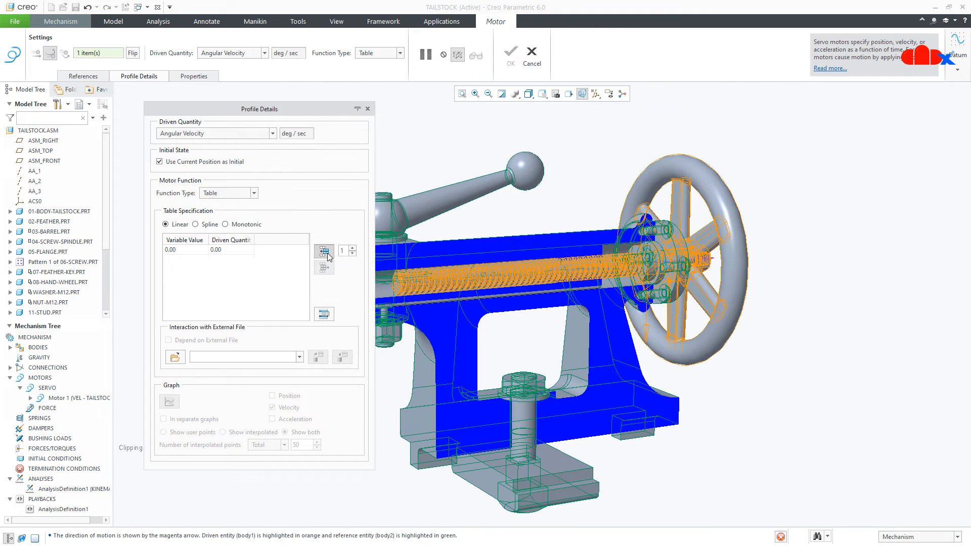
click(324, 252)
click(325, 251)
click(325, 252)
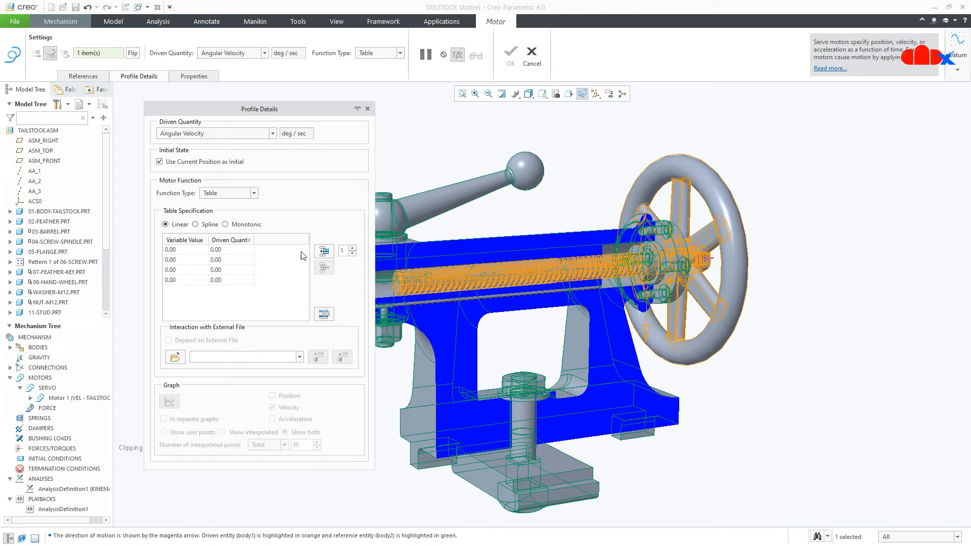
- Fill table rows two and three with variable values 2 and 8, both at 45 deg/sec, and set the last row's variable value to 10
click(189, 263)
text(2)
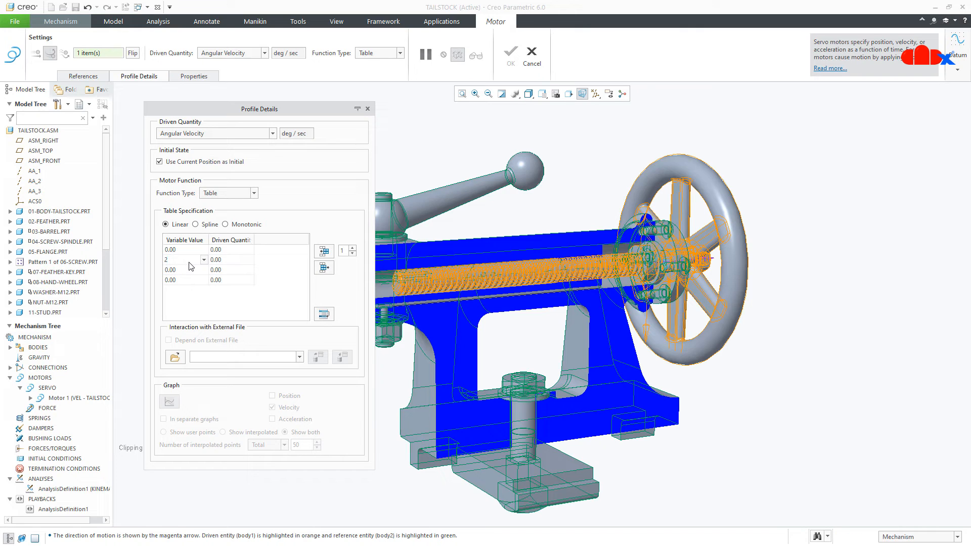
click(222, 261)
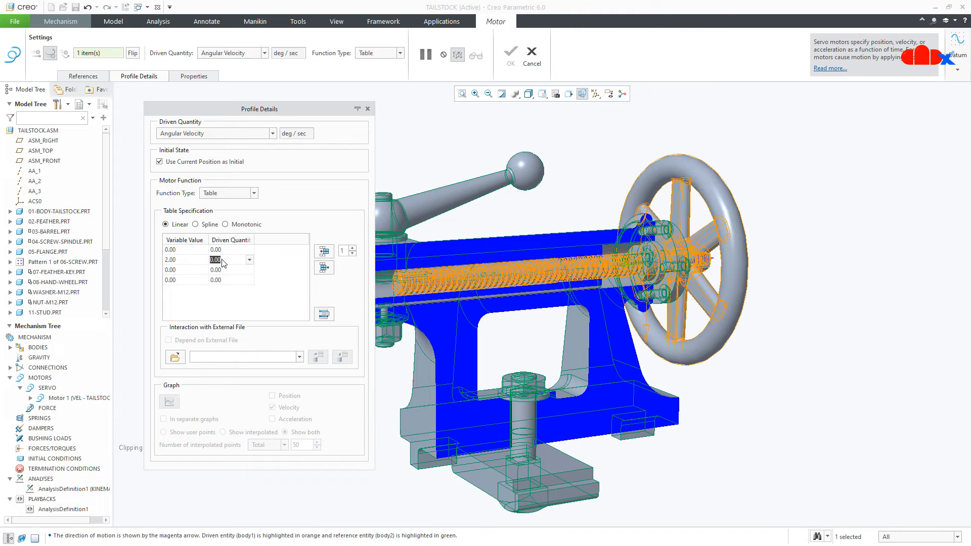
text(45)
click(190, 270)
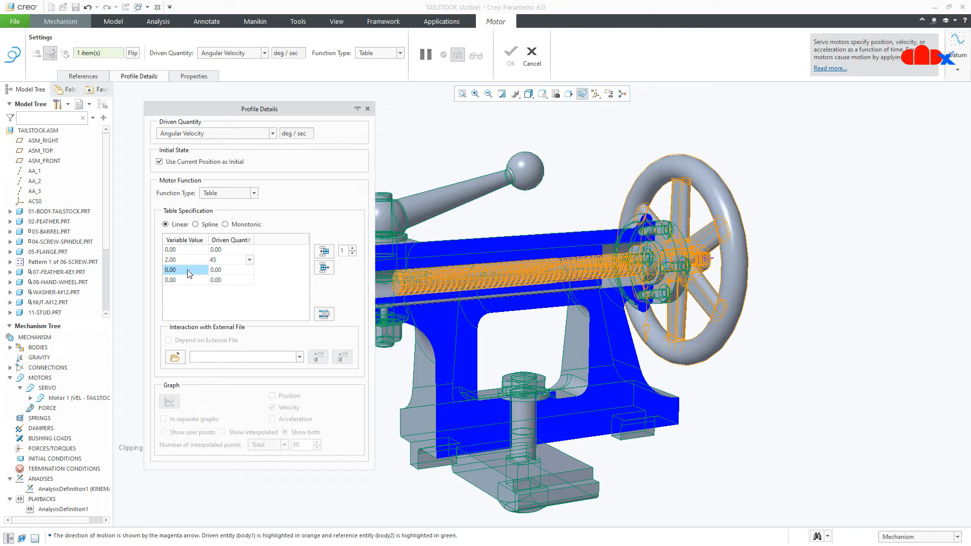
text(8)
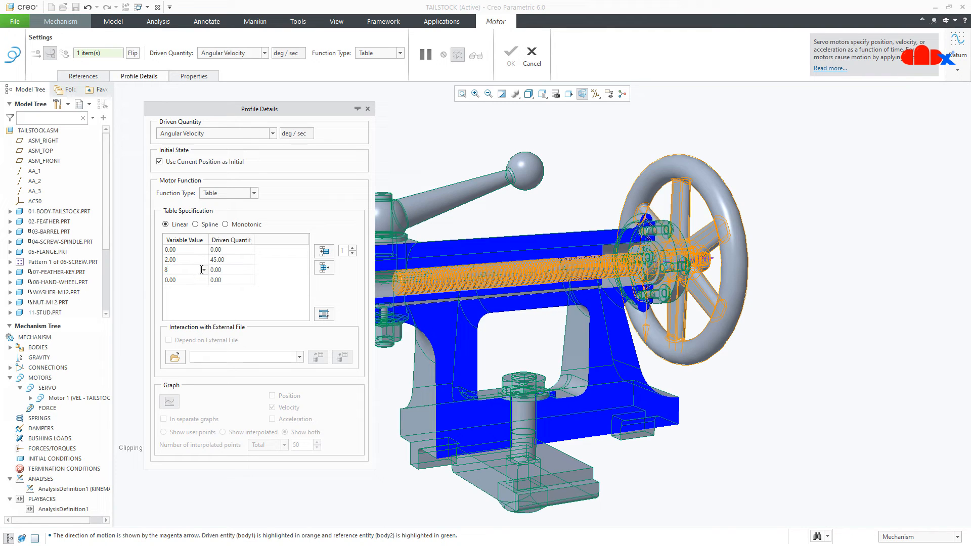
click(226, 273)
text(45)
click(190, 282)
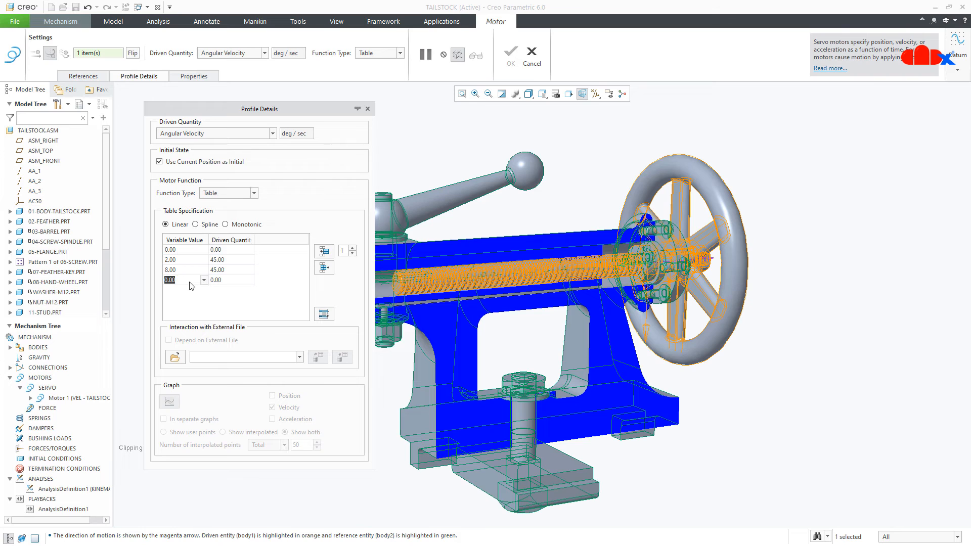
text(10)
click(242, 282)
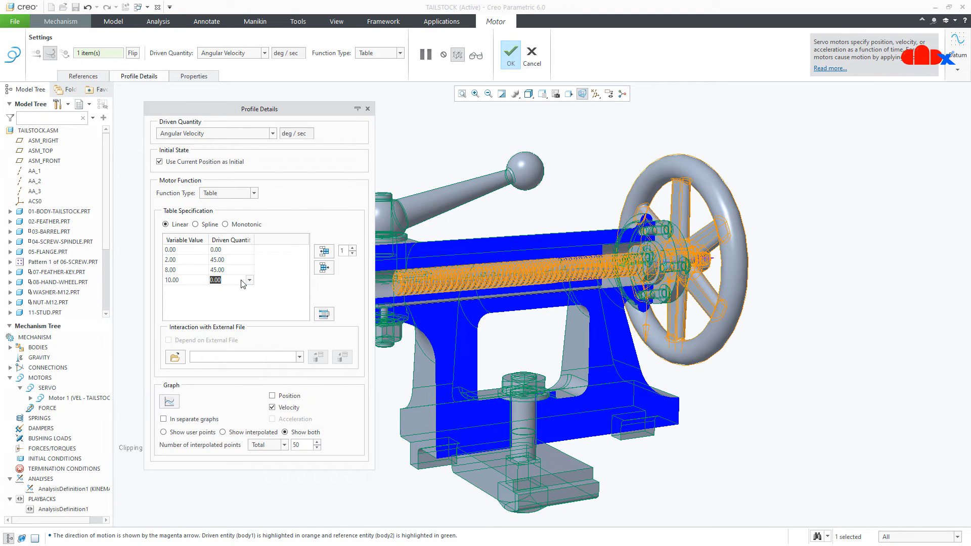
- Graph the table-driven velocity profile, close the graph and accept the redefined servo motor
click(170, 402)
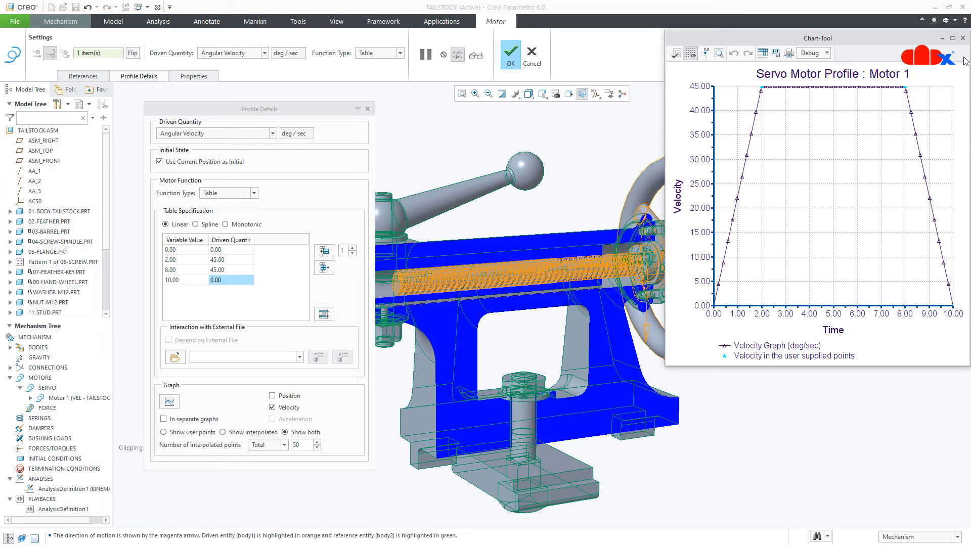
click(963, 38)
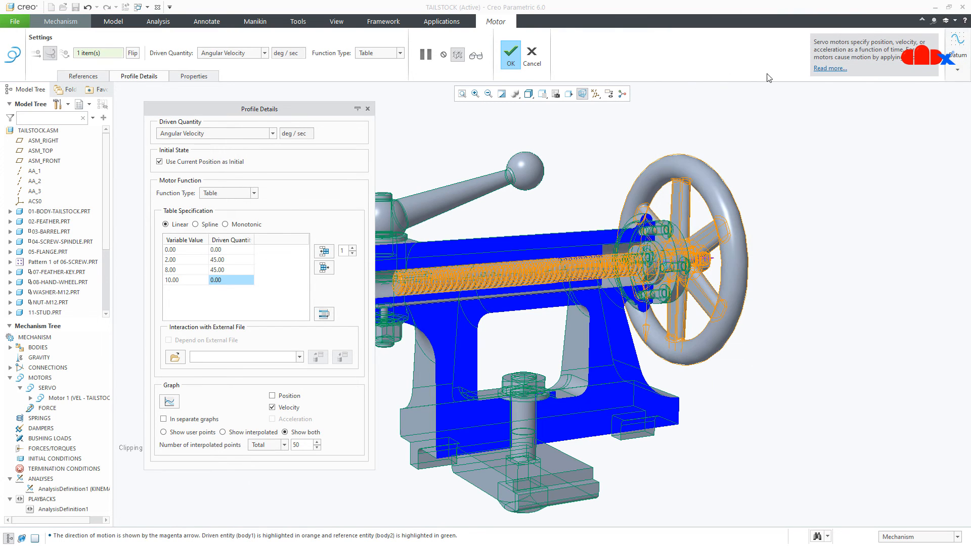
click(510, 54)
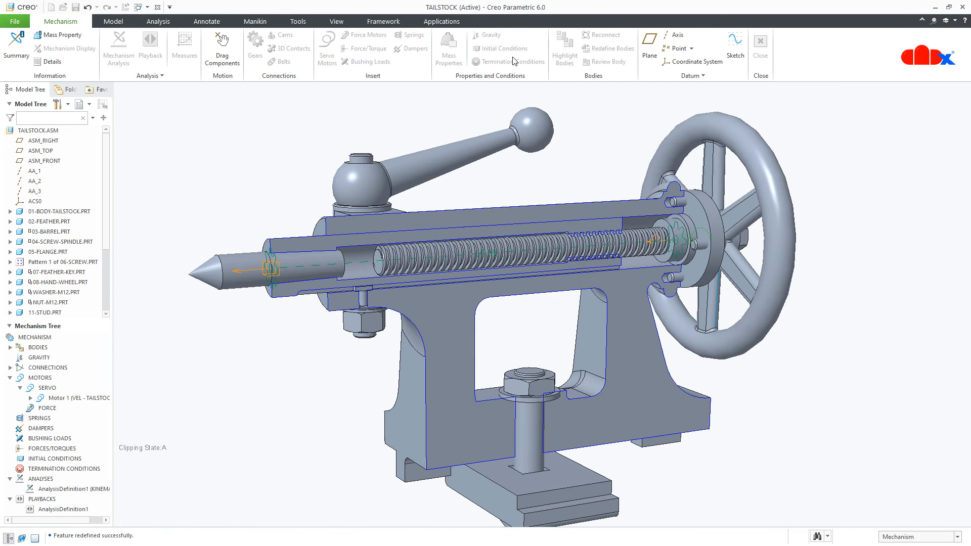
- Reopen AnalysisDefinition1 and rerun it, overwriting the existing result set
double_click(78, 490)
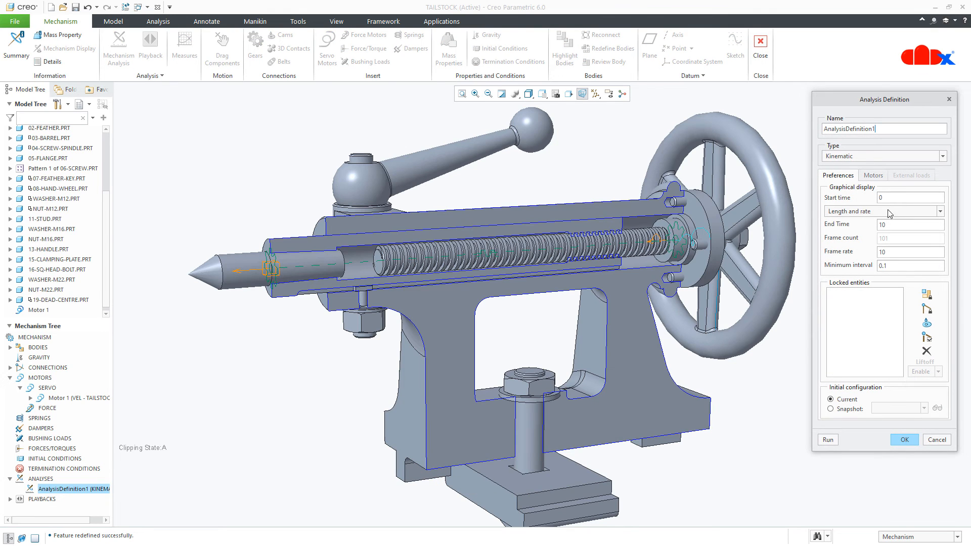
click(824, 441)
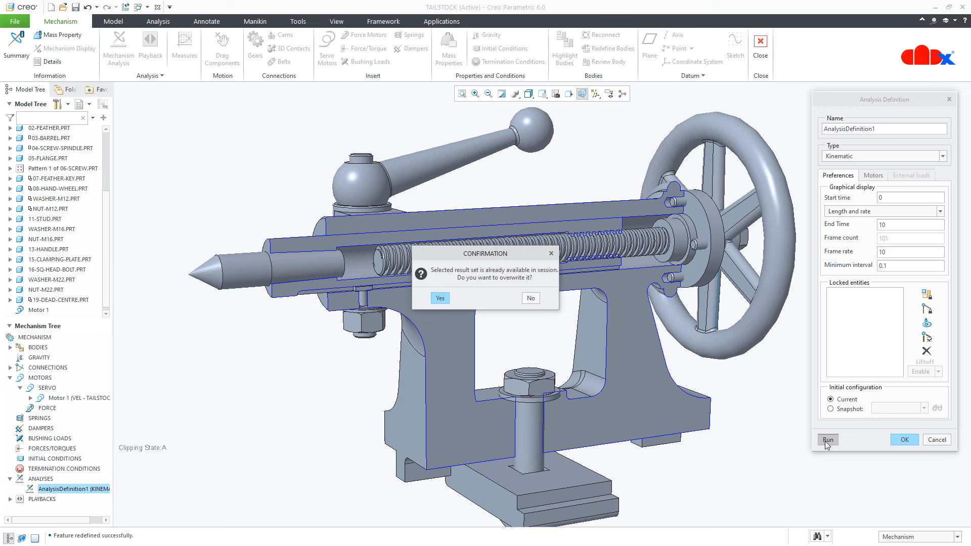
click(436, 298)
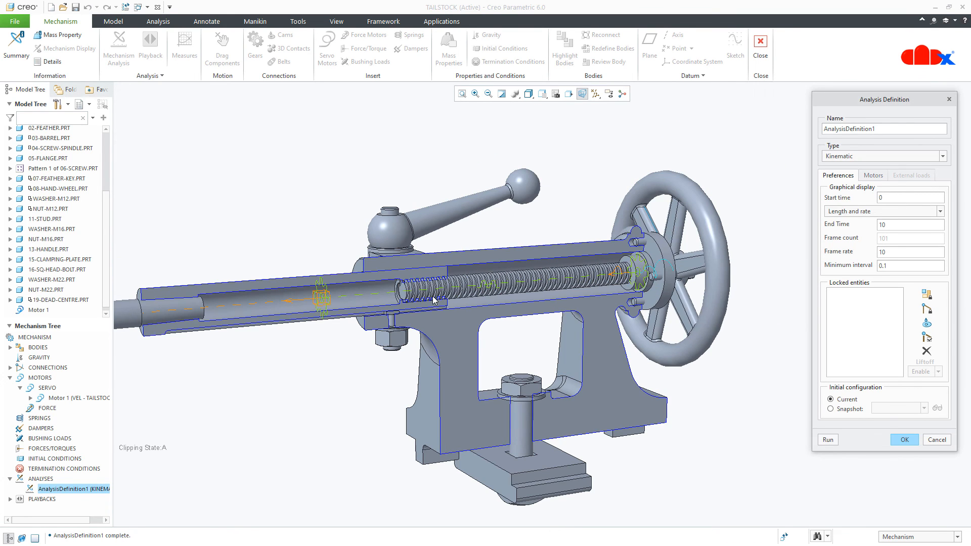
- Accept the analysis definition and open the AnalysisDefinition1 playback for animation
click(905, 440)
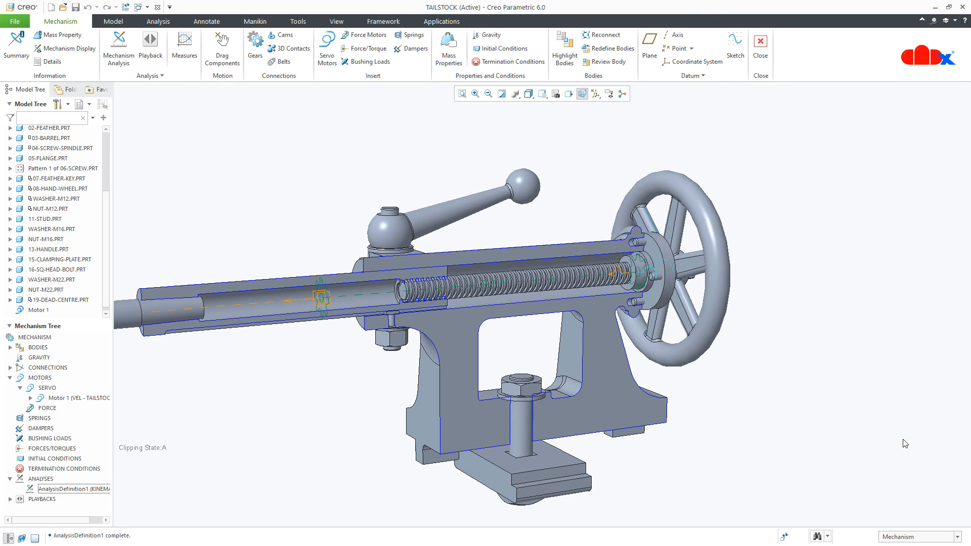
click(11, 500)
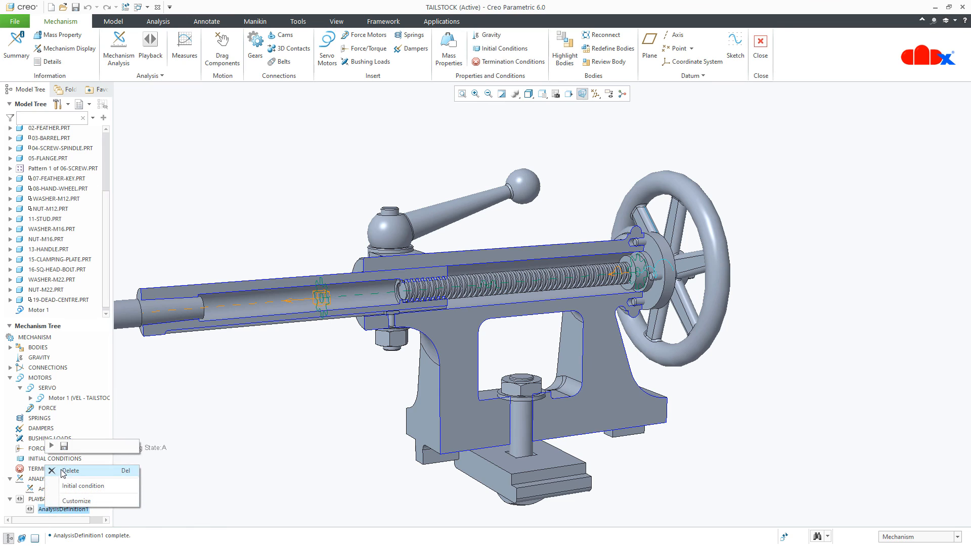
click(54, 450)
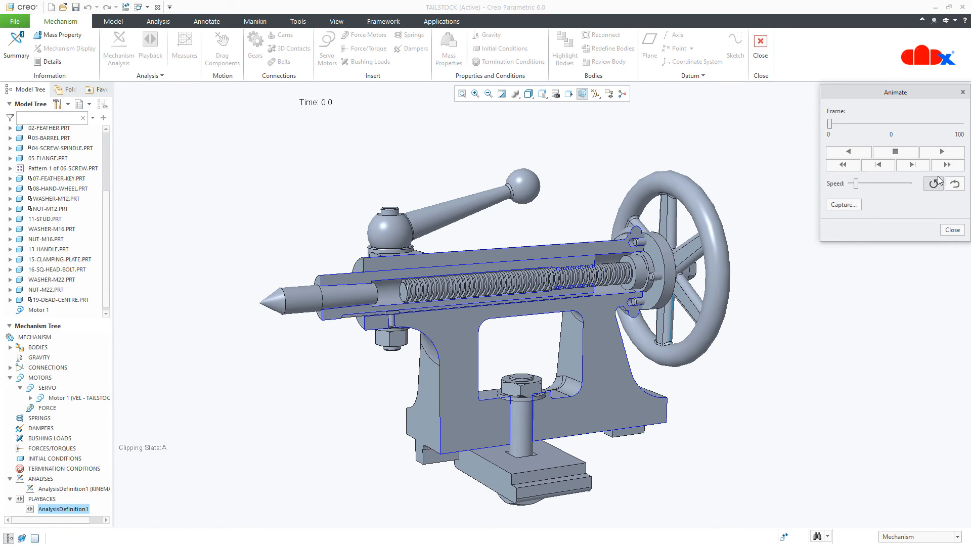
- Play the tailstock animation at maximum speed with the direction reversing at the end of each run
click(955, 184)
drag(854, 186, 918, 186)
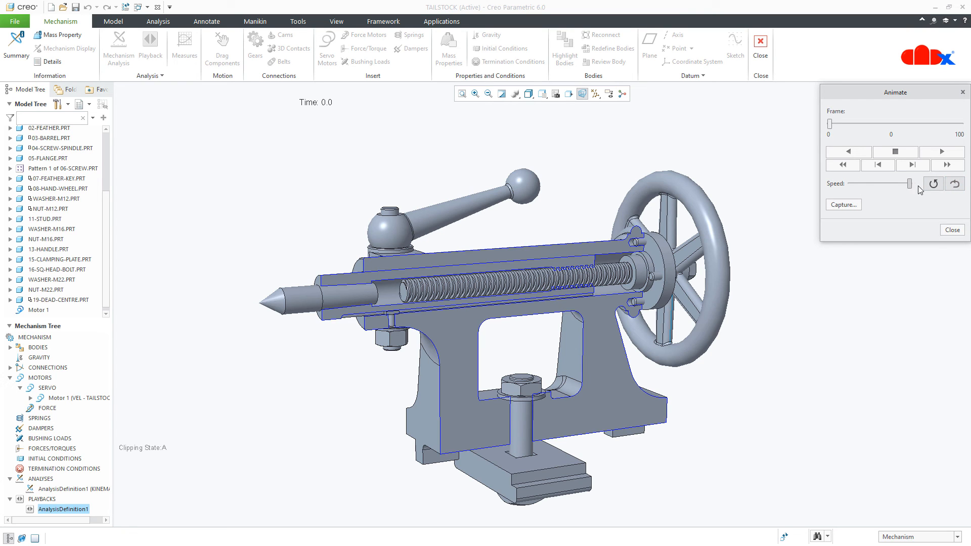
click(940, 152)
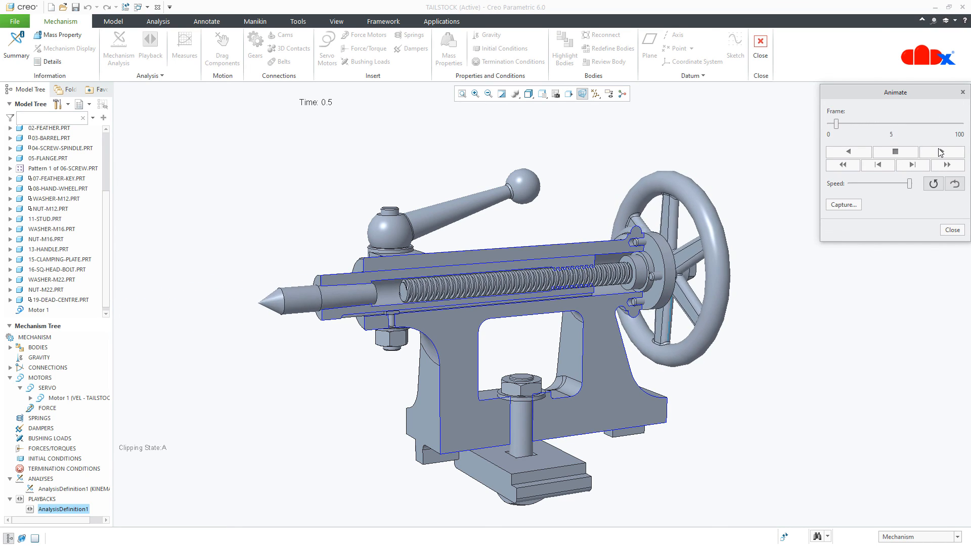
click(940, 152)
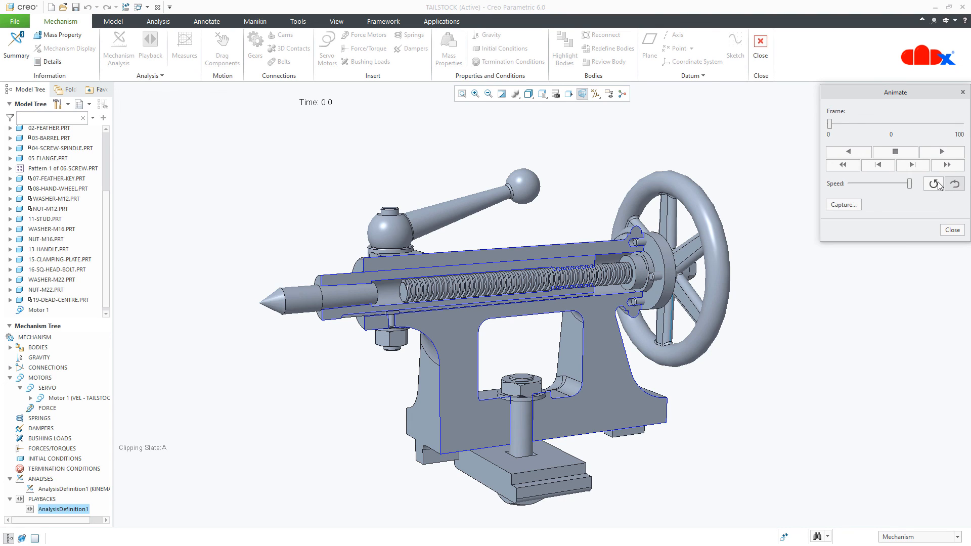
- Try a movie capture setup at 1920 x 1368, check the format and frame rate options, cancel it and close the animation
click(856, 205)
click(892, 145)
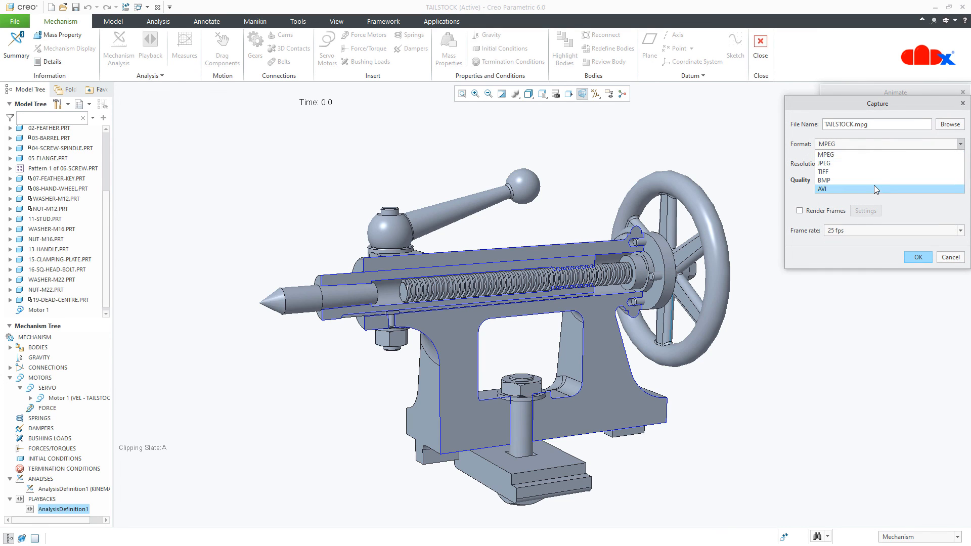
click(897, 213)
click(945, 167)
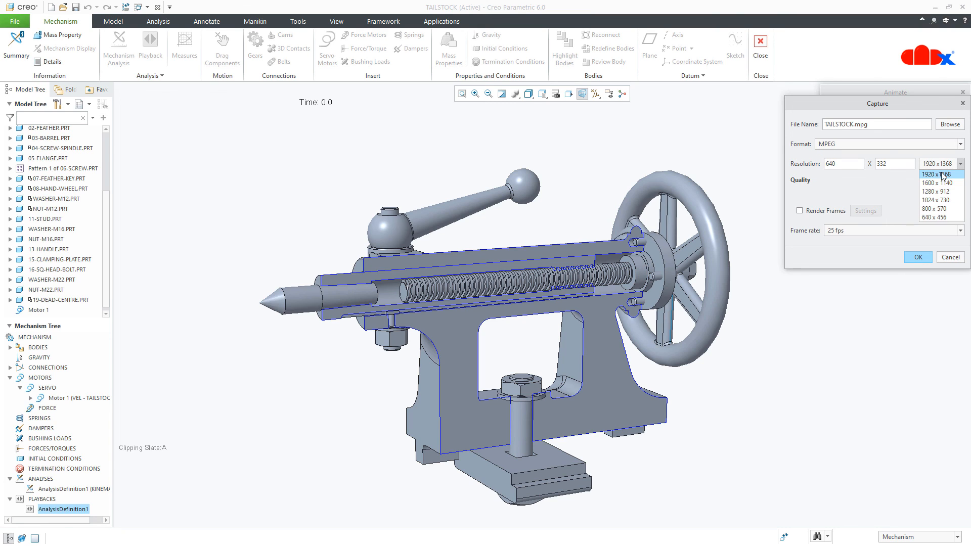
click(943, 175)
click(927, 231)
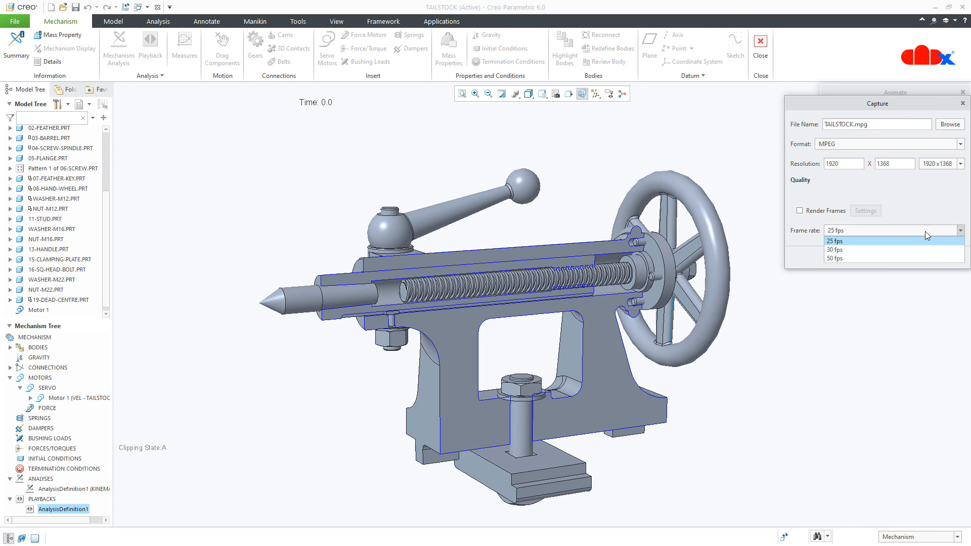
click(925, 232)
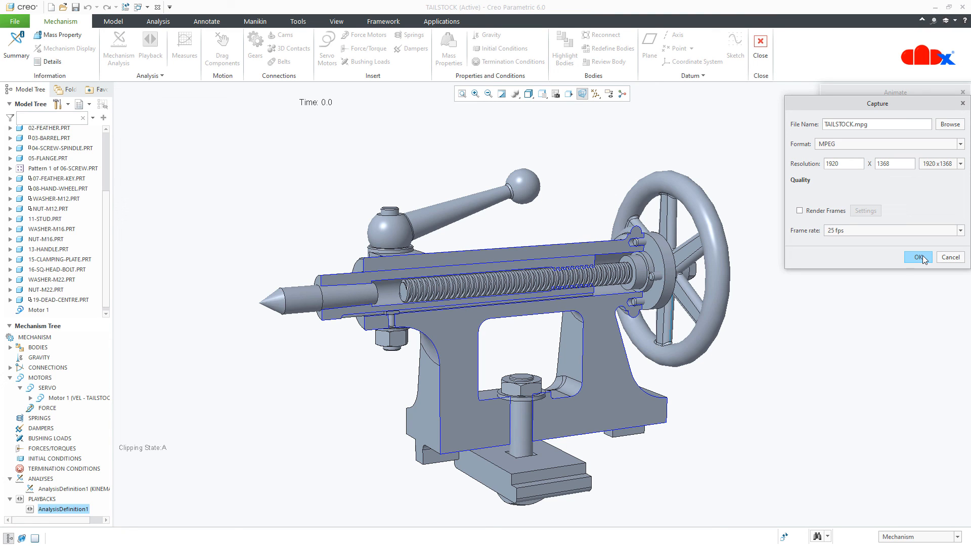
click(950, 258)
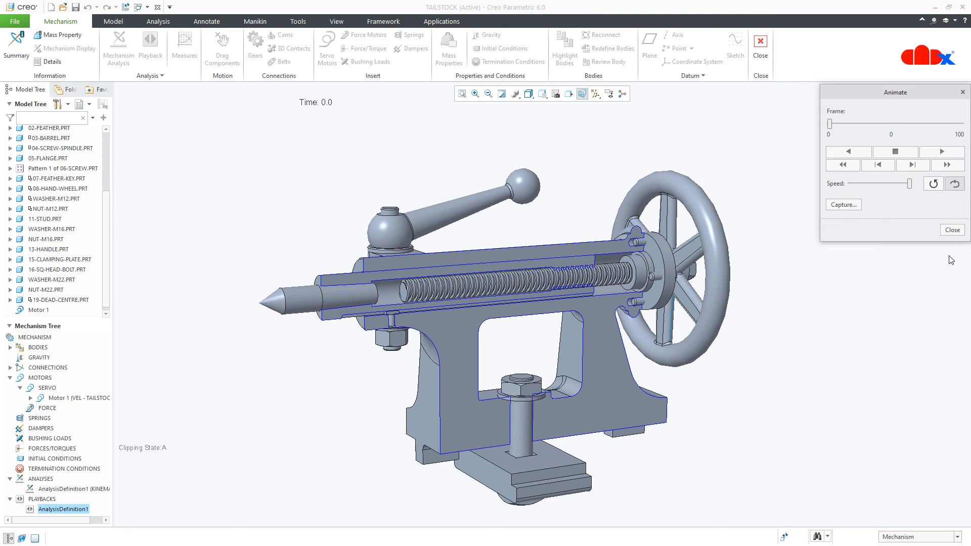
click(952, 230)
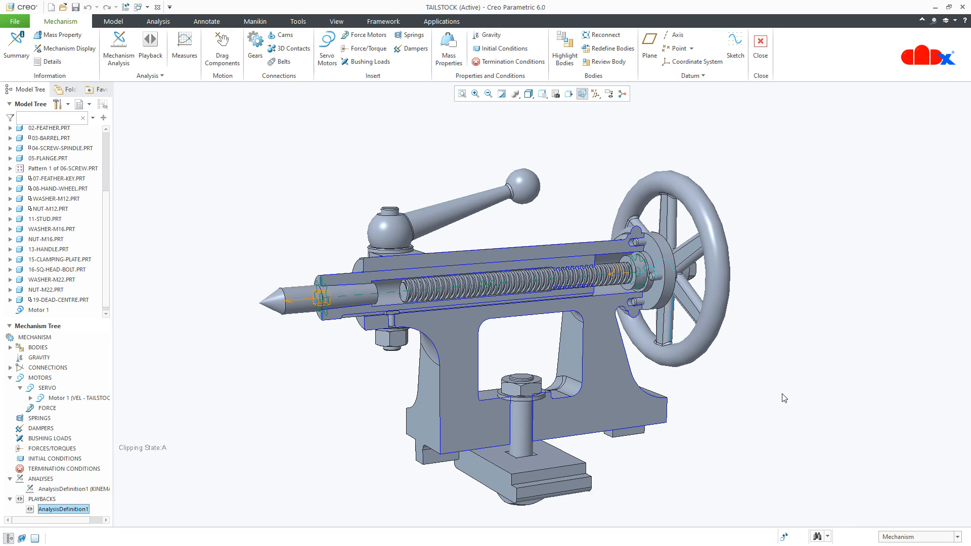